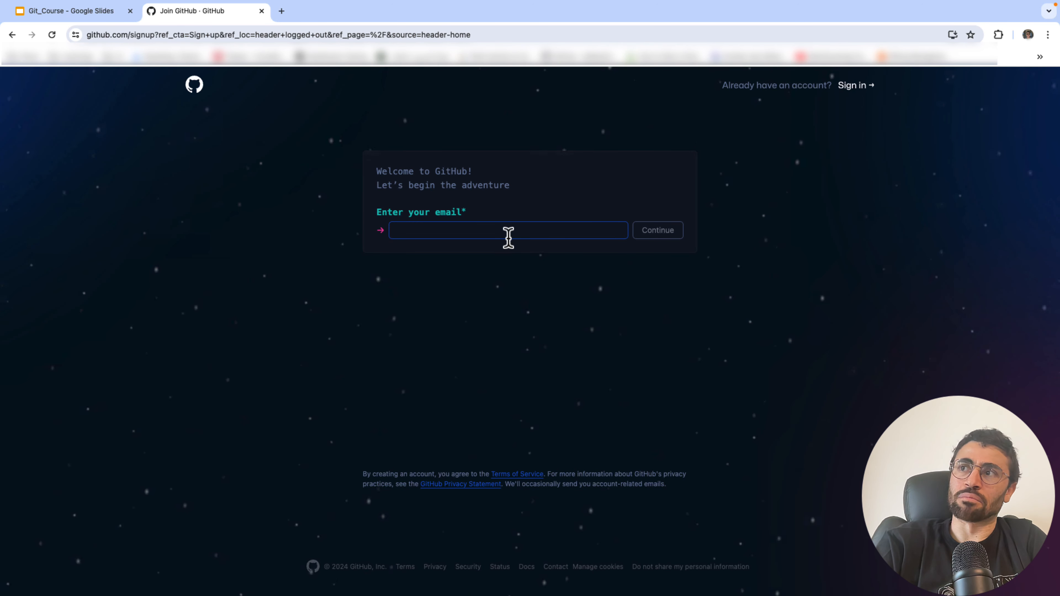
- Return to the GitHub home page and open the sign-in form
{"action": "left_click", "coordinate": [195, 87]}
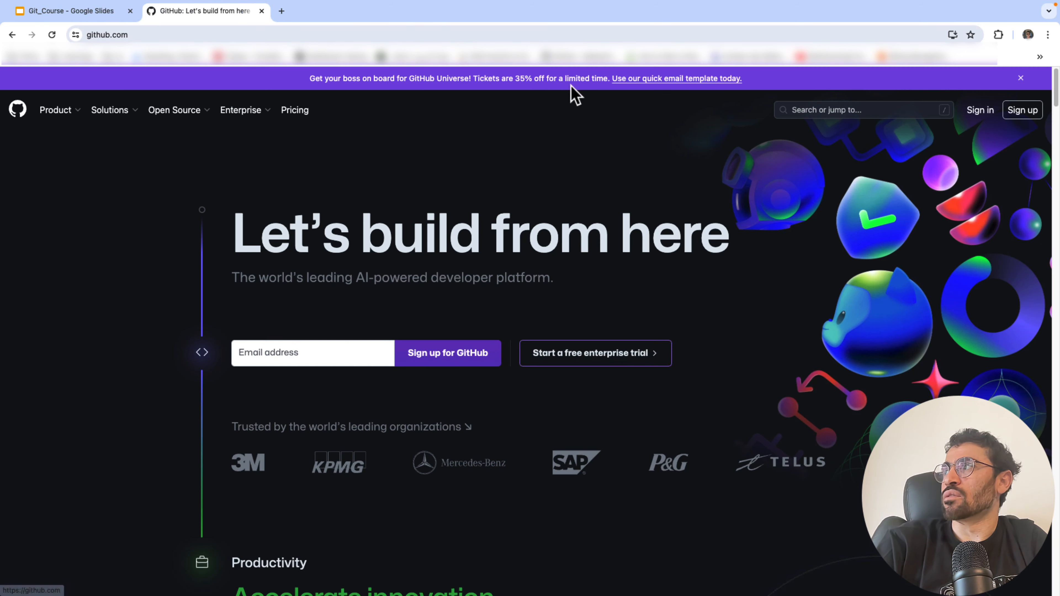
{"action": "left_click", "coordinate": [983, 112]}
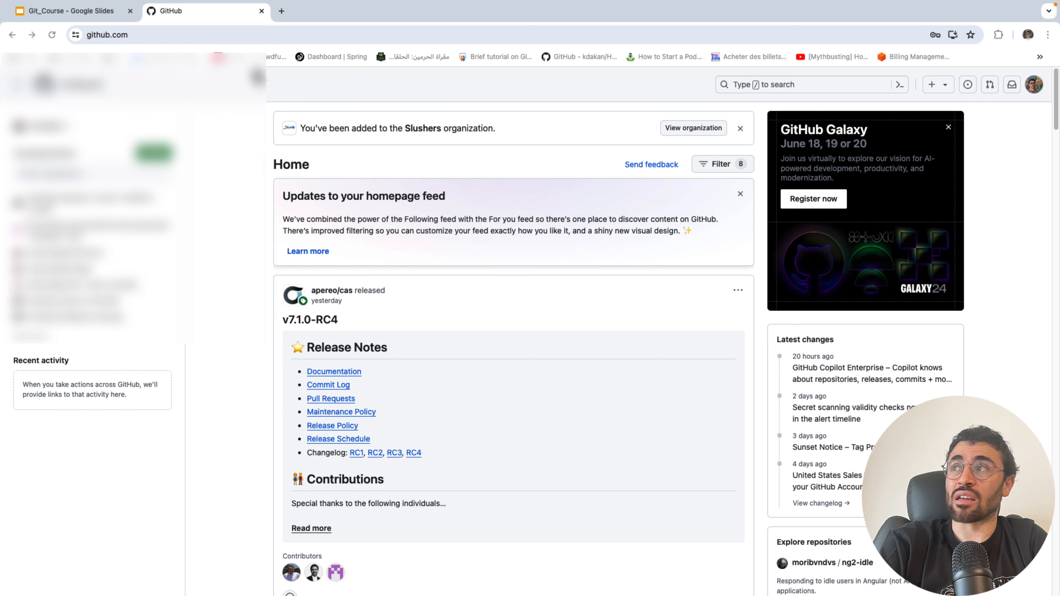
{"action": "left_click", "coordinate": [824, 88]}
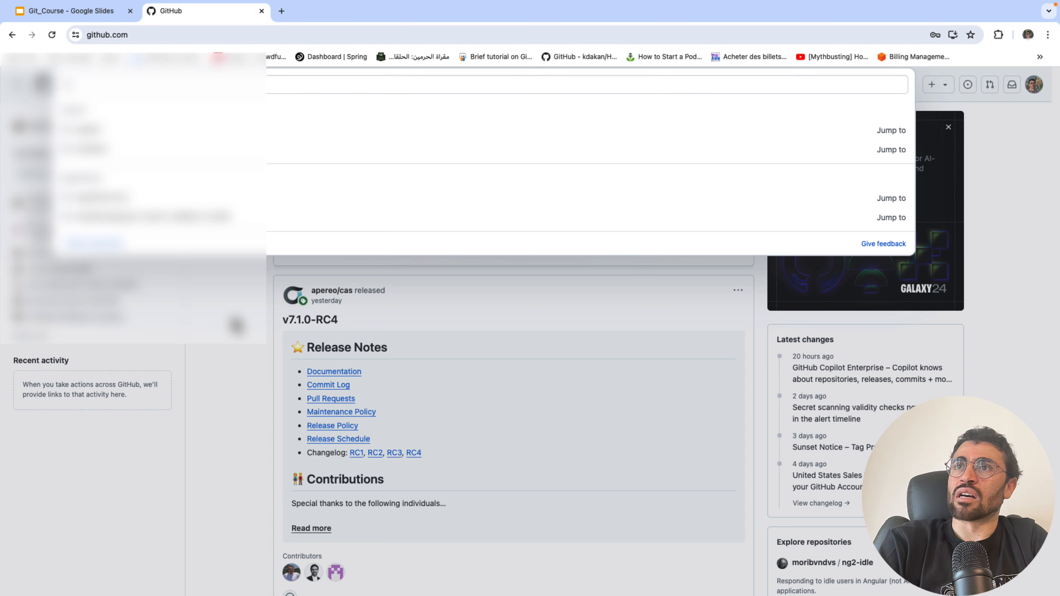
{"action": "left_click", "coordinate": [236, 325]}
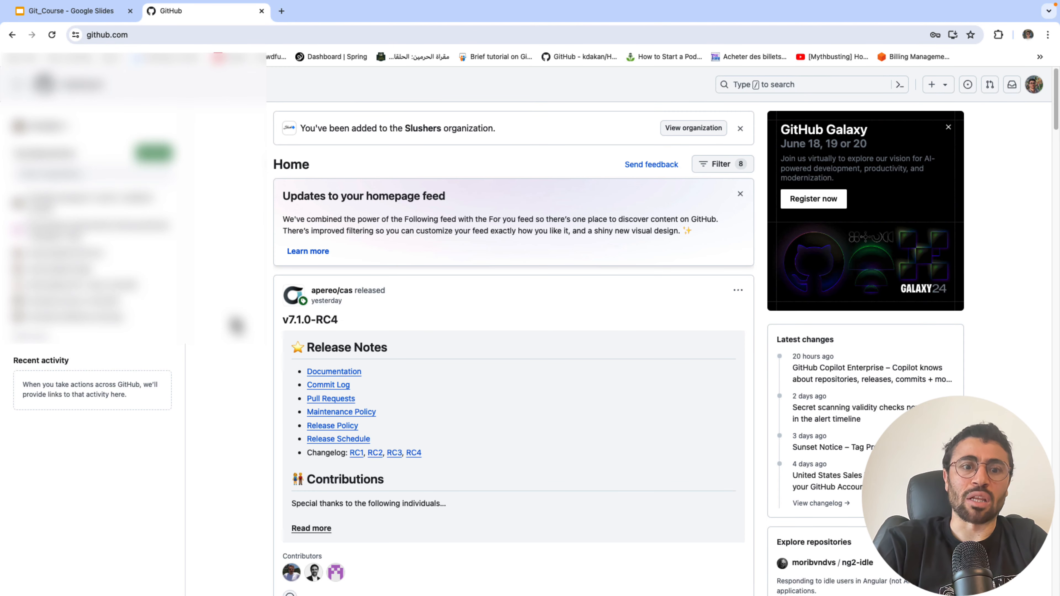
{"action": "left_click", "coordinate": [945, 87]}
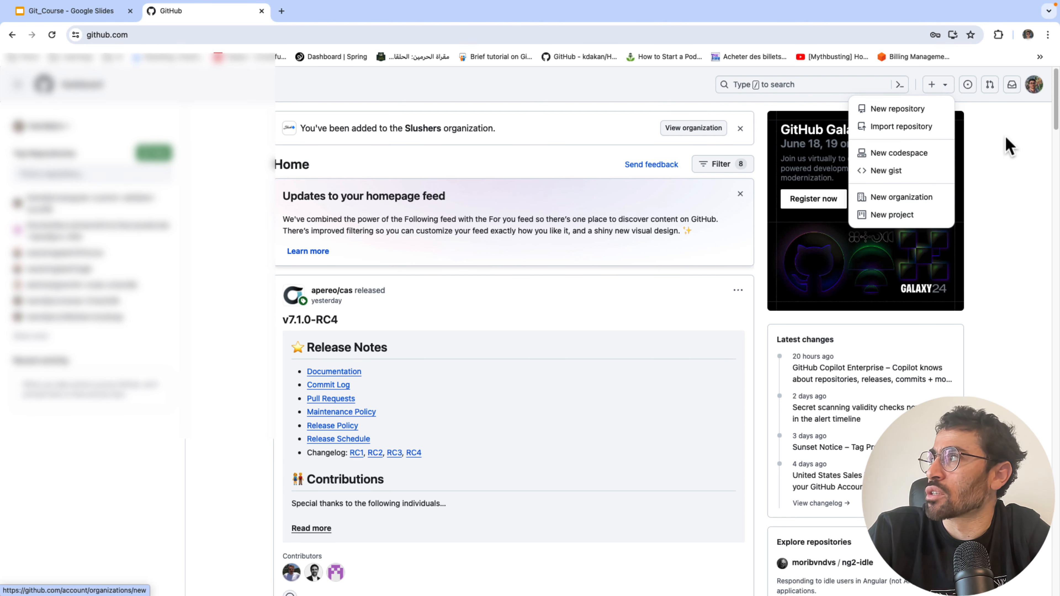
{"action": "left_click", "coordinate": [968, 89]}
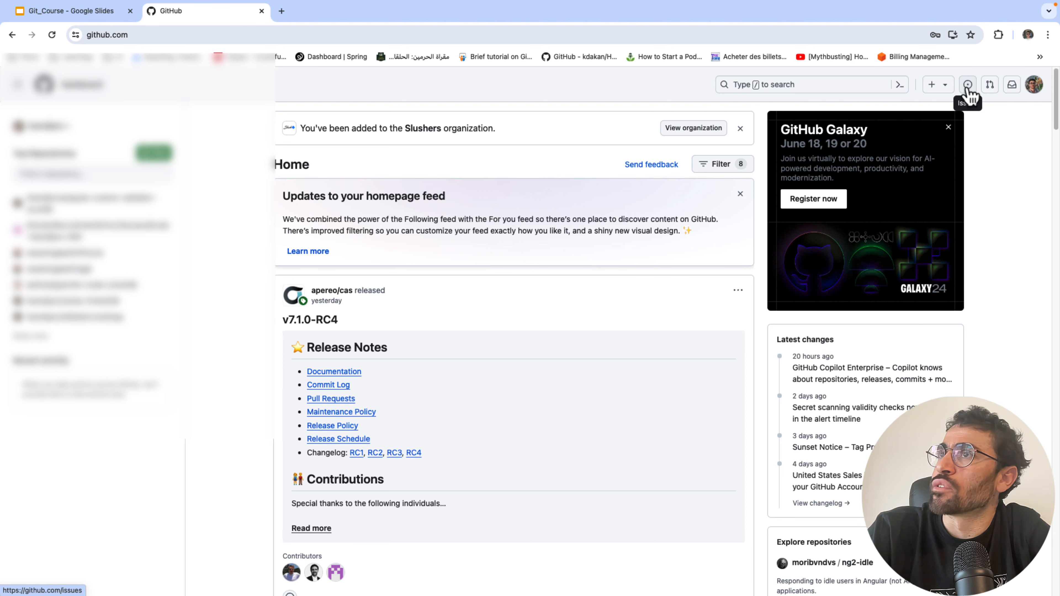
- Open your issues list and compare the 4 closed and 4 open issues
{"action": "left_click", "coordinate": [968, 85]}
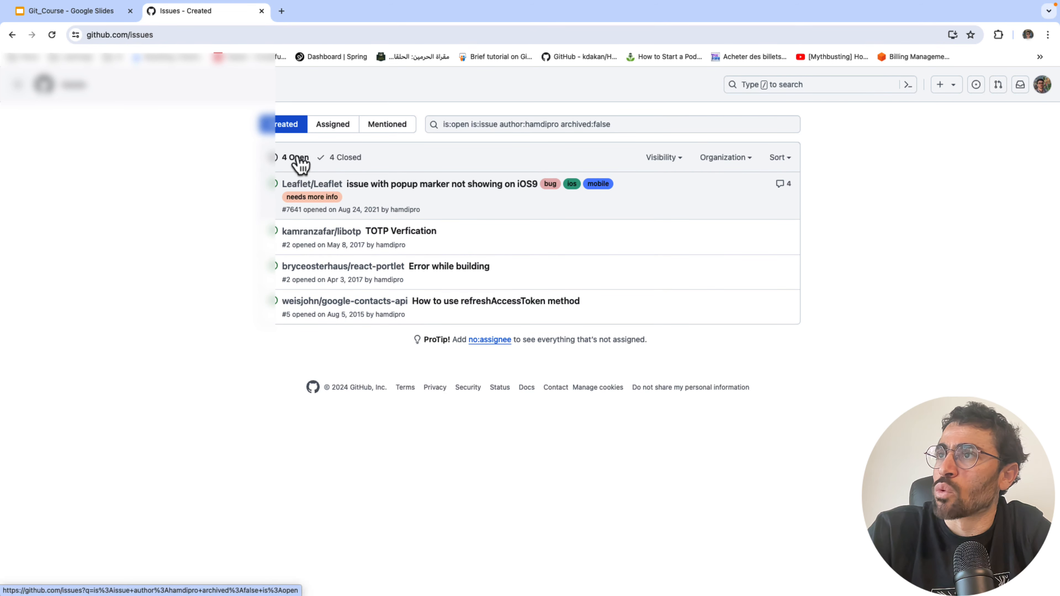
{"action": "left_click", "coordinate": [345, 161]}
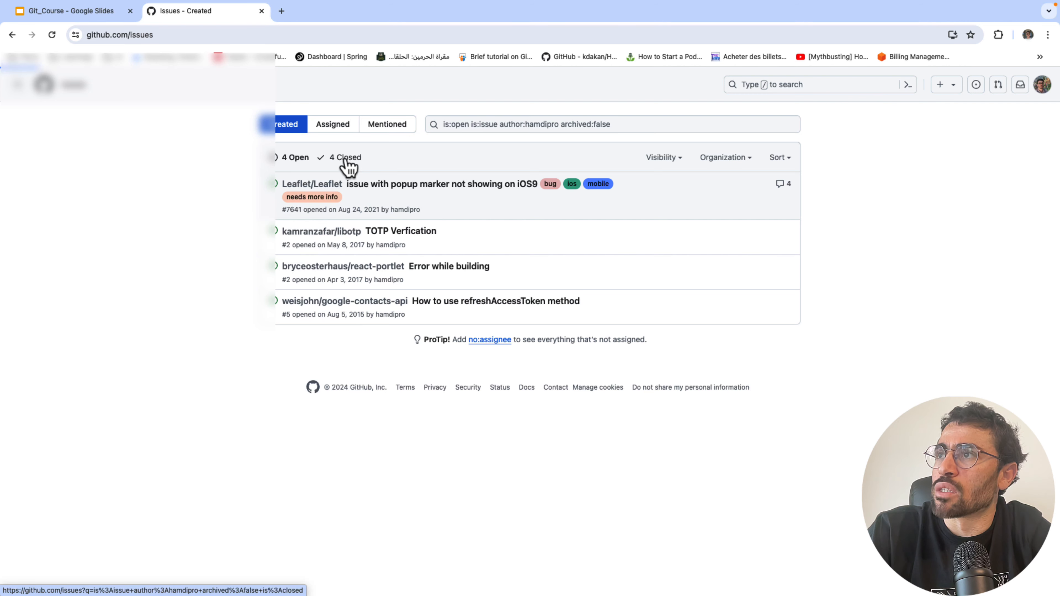
{"action": "left_click", "coordinate": [296, 161]}
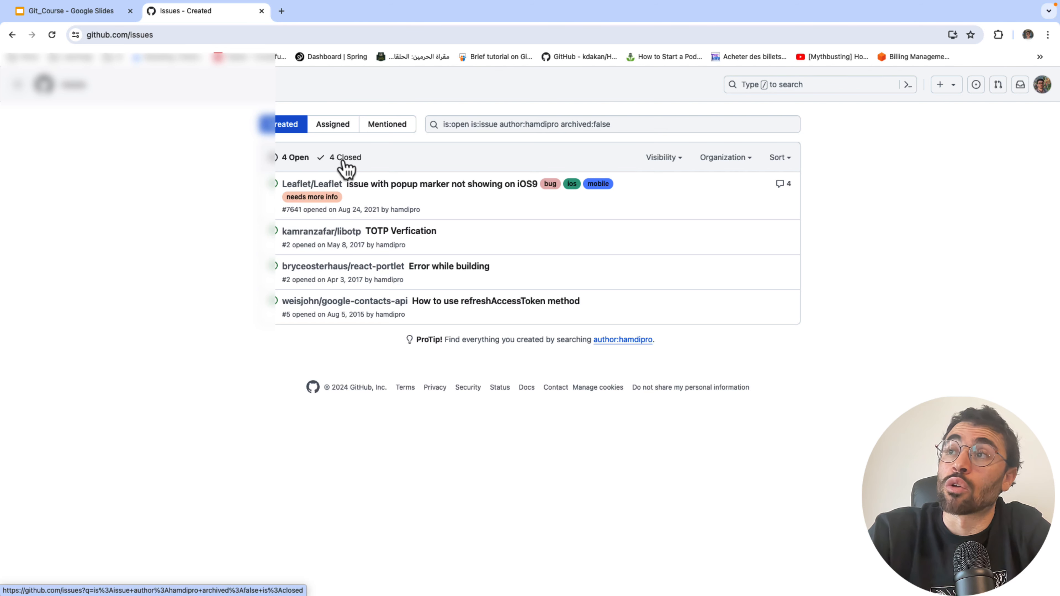
- Check assigned, mentioned and created issues, then view your pull requests and notifications inbox
{"action": "left_click", "coordinate": [331, 134]}
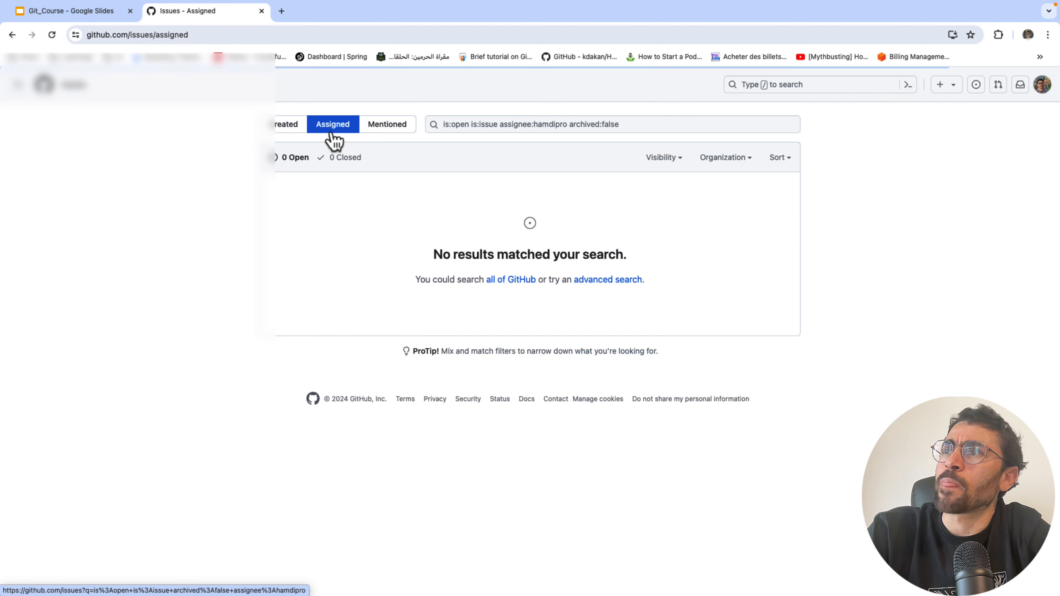
{"action": "left_click_drag", "start_coordinate": [393, 135], "coordinate": [389, 125]}
{"action": "left_click", "coordinate": [392, 132]}
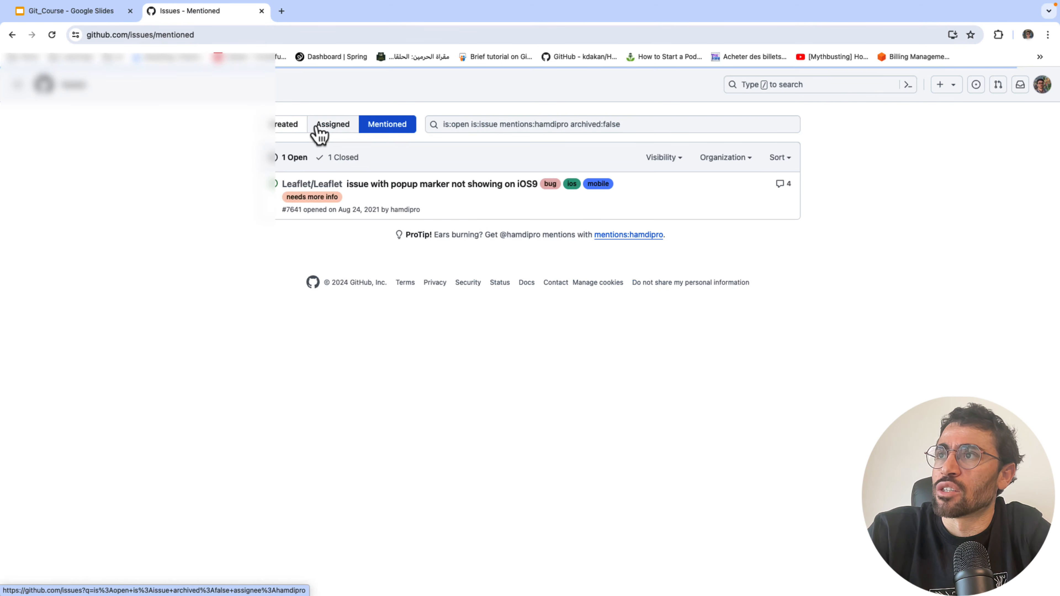
{"action": "left_click", "coordinate": [283, 135]}
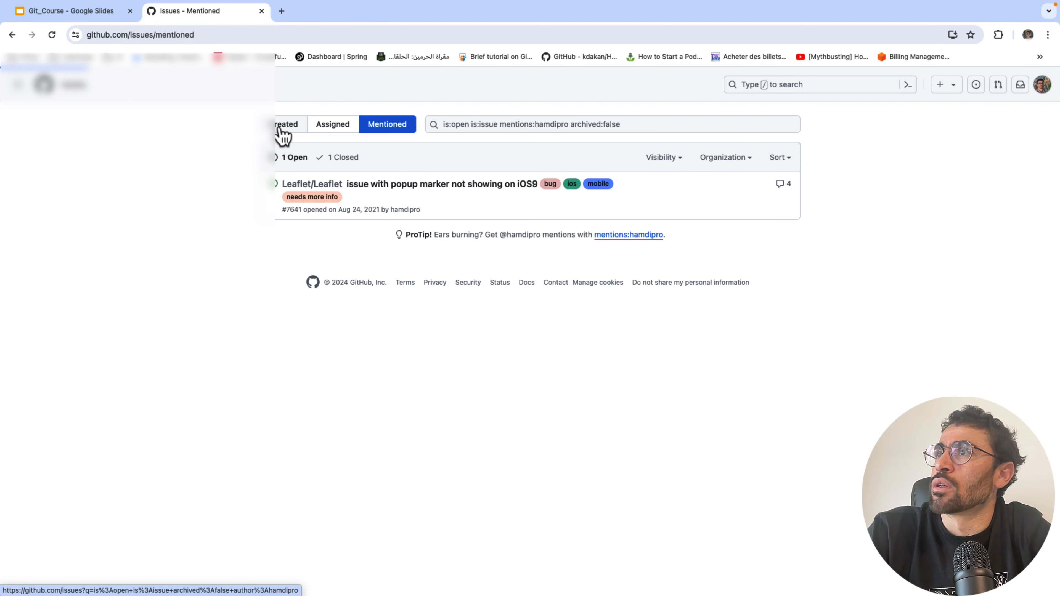
{"action": "left_click", "coordinate": [998, 85]}
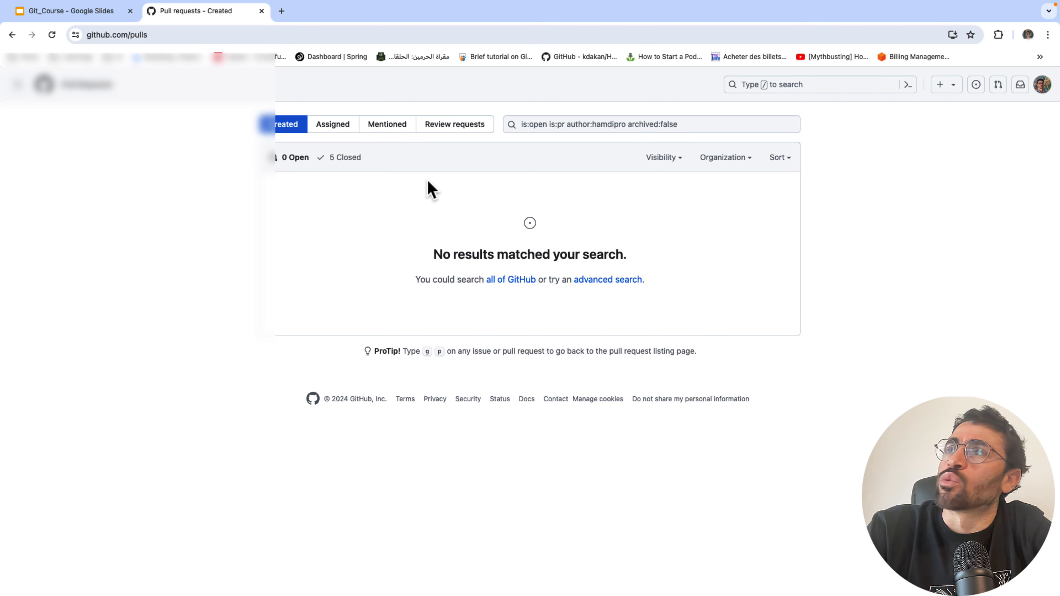
{"action": "left_click", "coordinate": [1023, 84]}
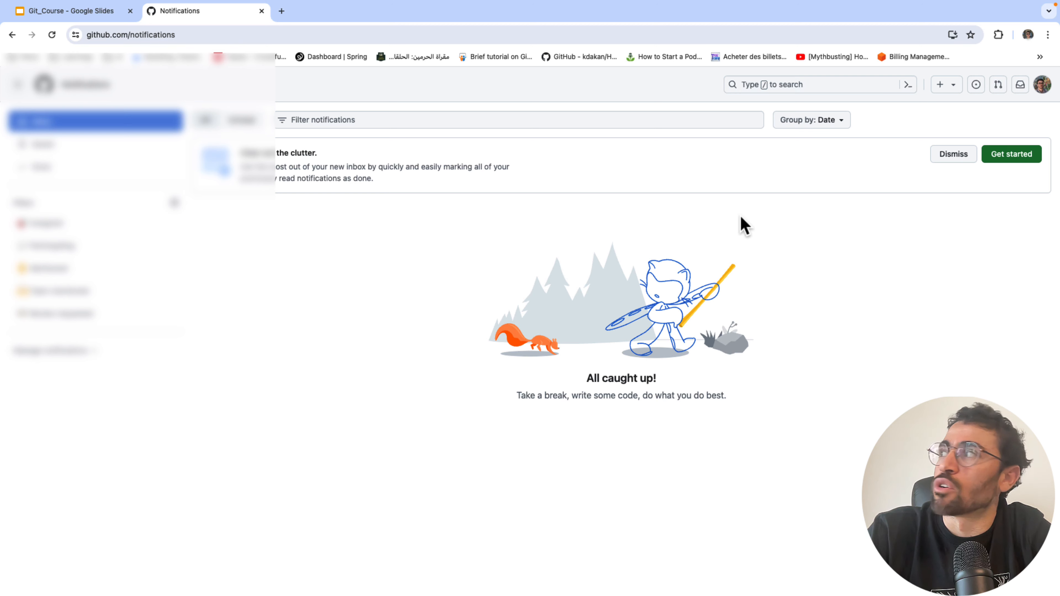
- Preview Set status, toggling Busy on and off without saving, then go to Your profile
{"action": "left_click", "coordinate": [1042, 87]}
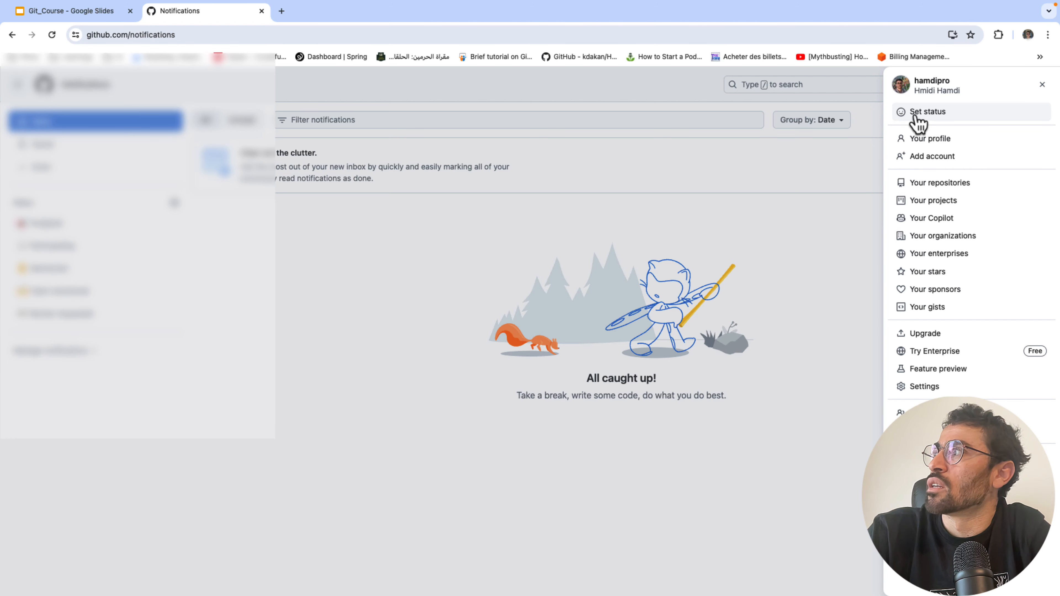
{"action": "left_click", "coordinate": [927, 112]}
{"action": "left_click", "coordinate": [493, 345]}
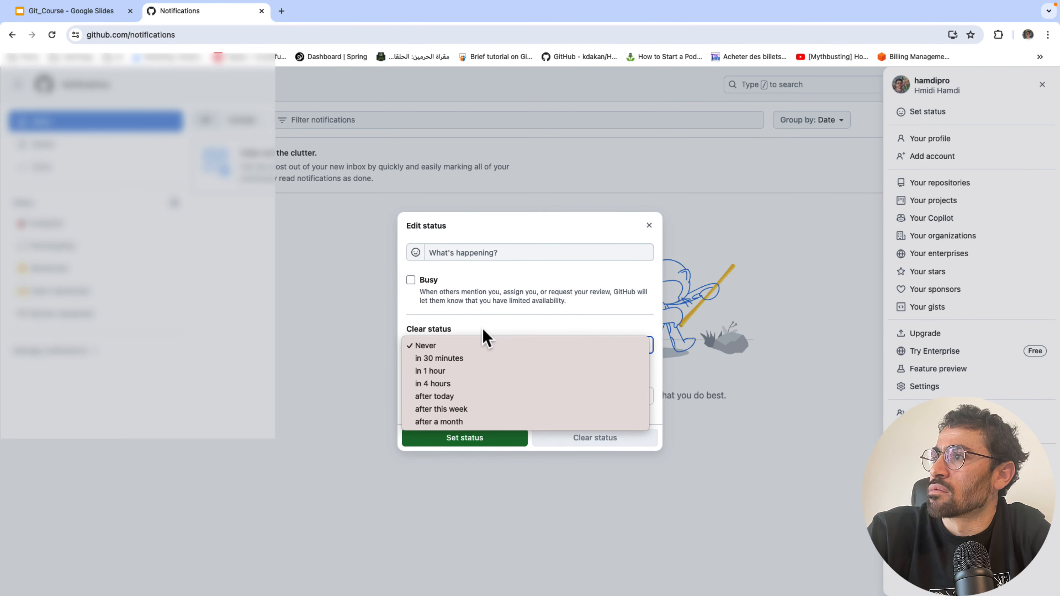
{"action": "left_click", "coordinate": [411, 281]}
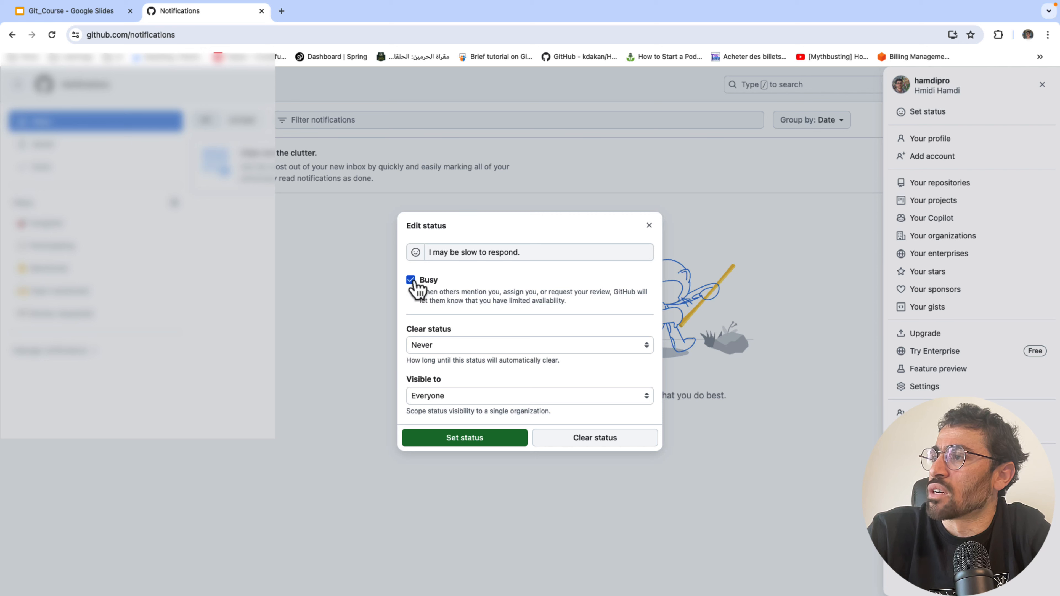
{"action": "left_click", "coordinate": [411, 280]}
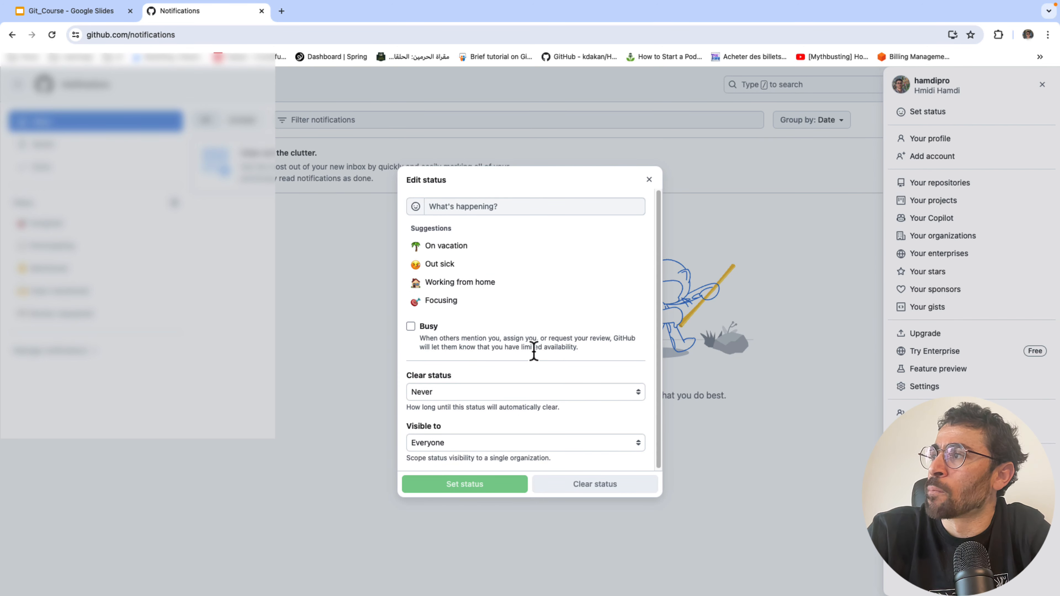
{"action": "left_click", "coordinate": [649, 179]}
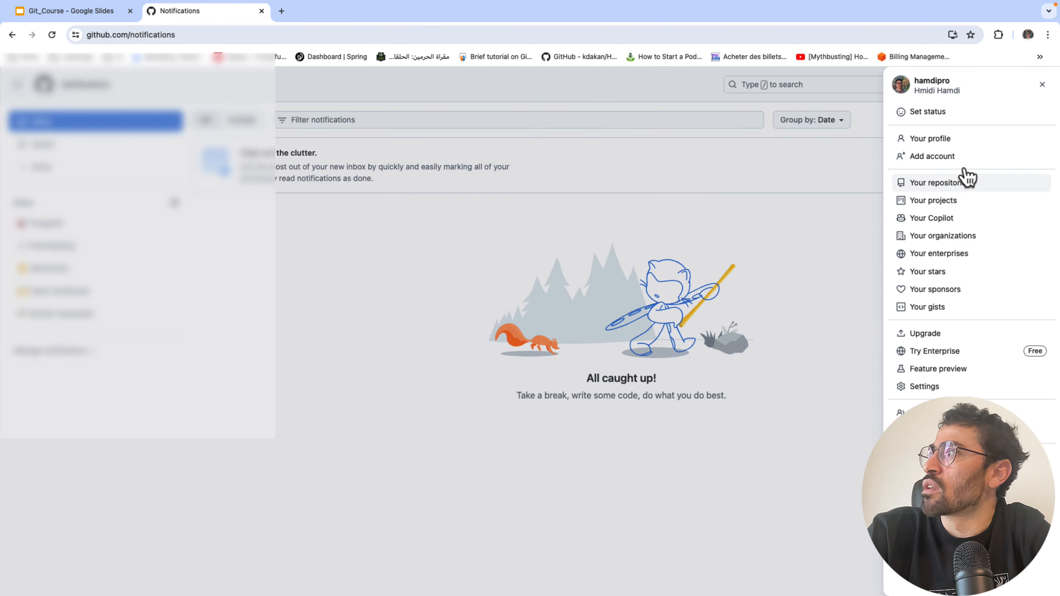
{"action": "left_click", "coordinate": [941, 142]}
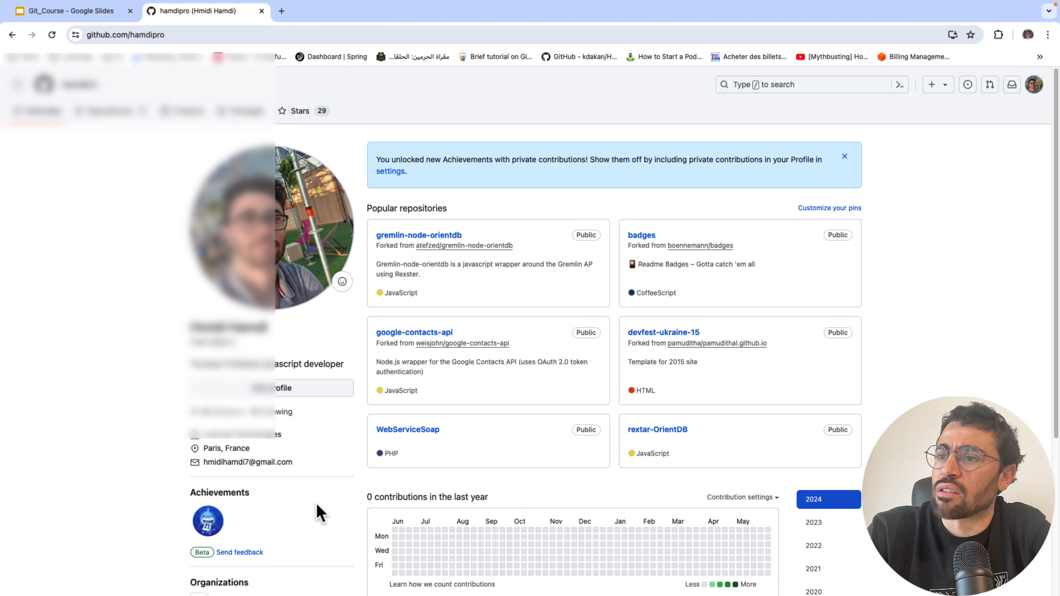
- Step the contribution graph through years 2022, 2023, then 2021 down to 2017
{"action": "scroll", "coordinate": [325, 526], "scroll_direction": "down", "scroll_amount": 5}
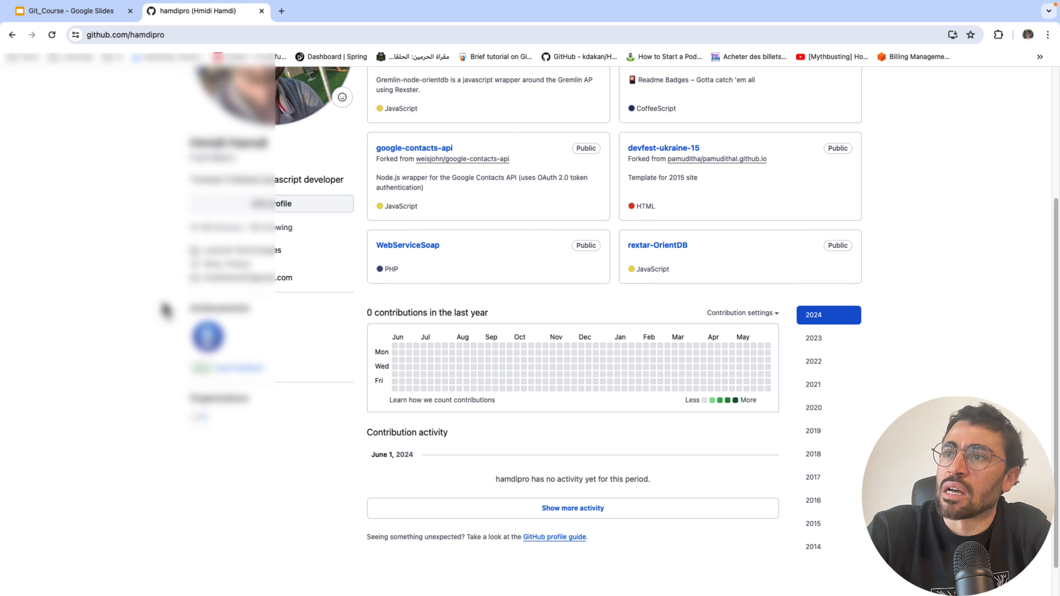
{"action": "scroll", "coordinate": [352, 296], "scroll_direction": "up", "scroll_amount": 5}
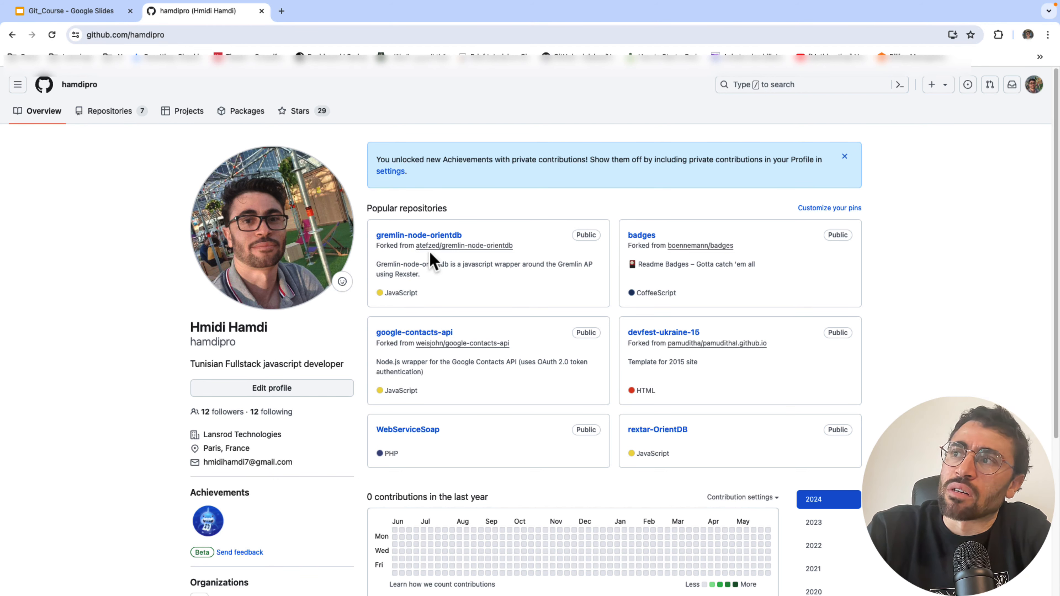
{"action": "scroll", "coordinate": [572, 343], "scroll_direction": "down", "scroll_amount": 5}
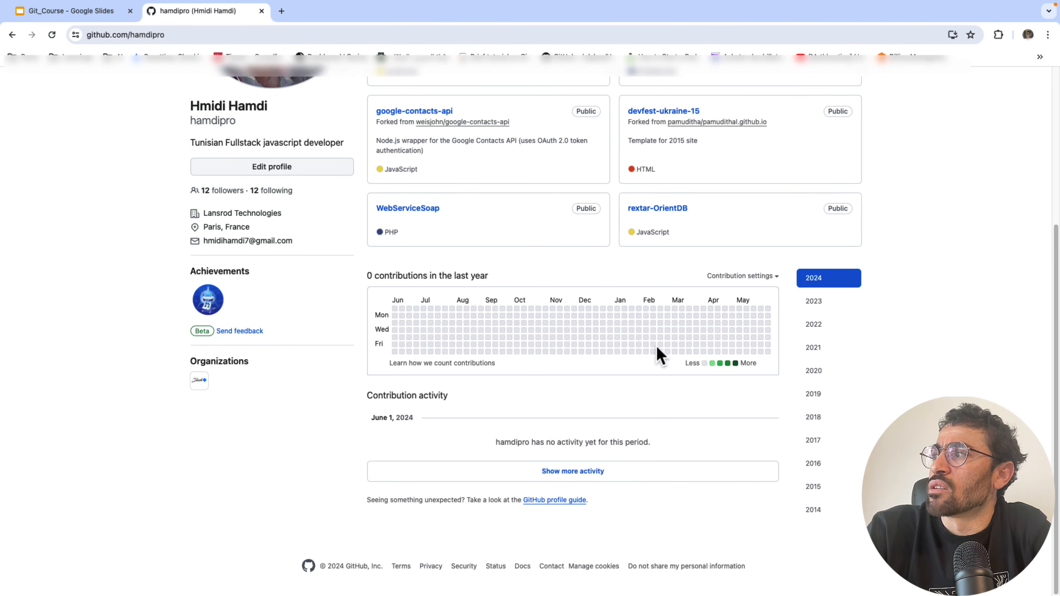
{"action": "left_click", "coordinate": [822, 325]}
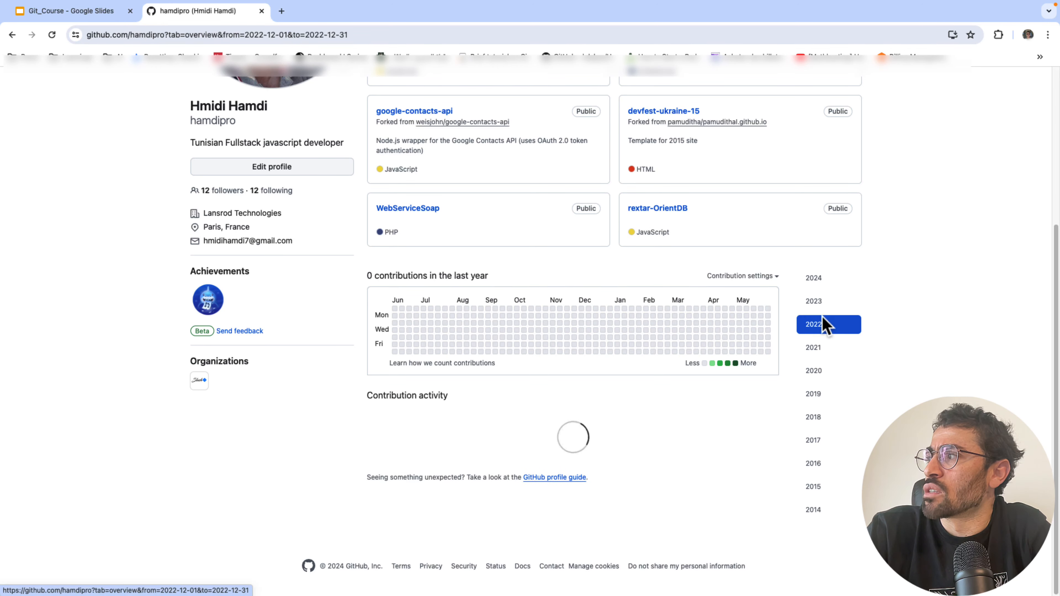
{"action": "left_click", "coordinate": [819, 302]}
{"action": "left_click", "coordinate": [817, 351]}
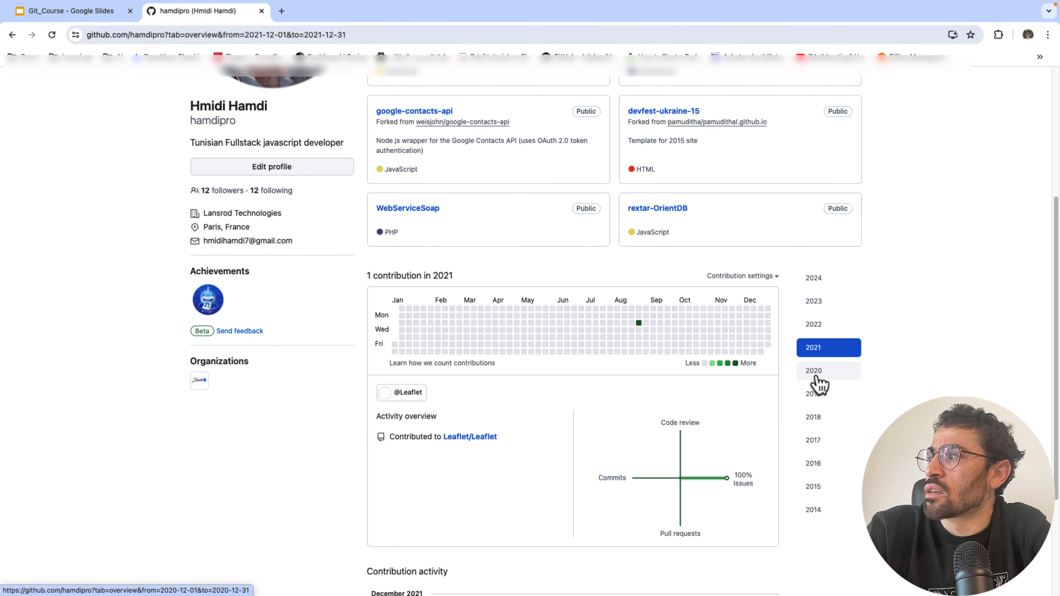
{"action": "left_click", "coordinate": [817, 370]}
{"action": "left_click", "coordinate": [818, 394]}
{"action": "left_click", "coordinate": [818, 418]}
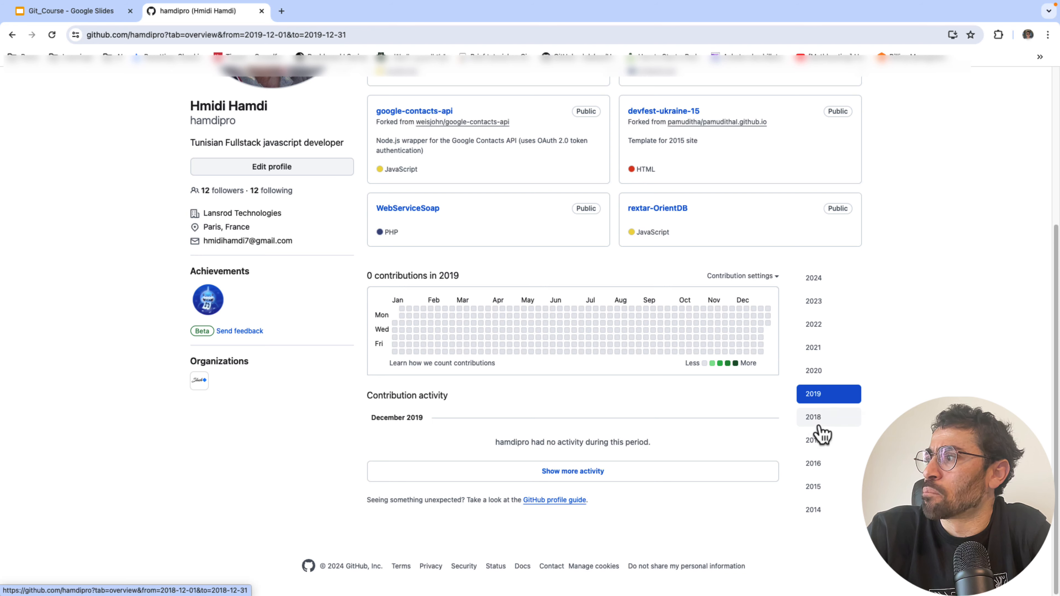
{"action": "left_click", "coordinate": [819, 440]}
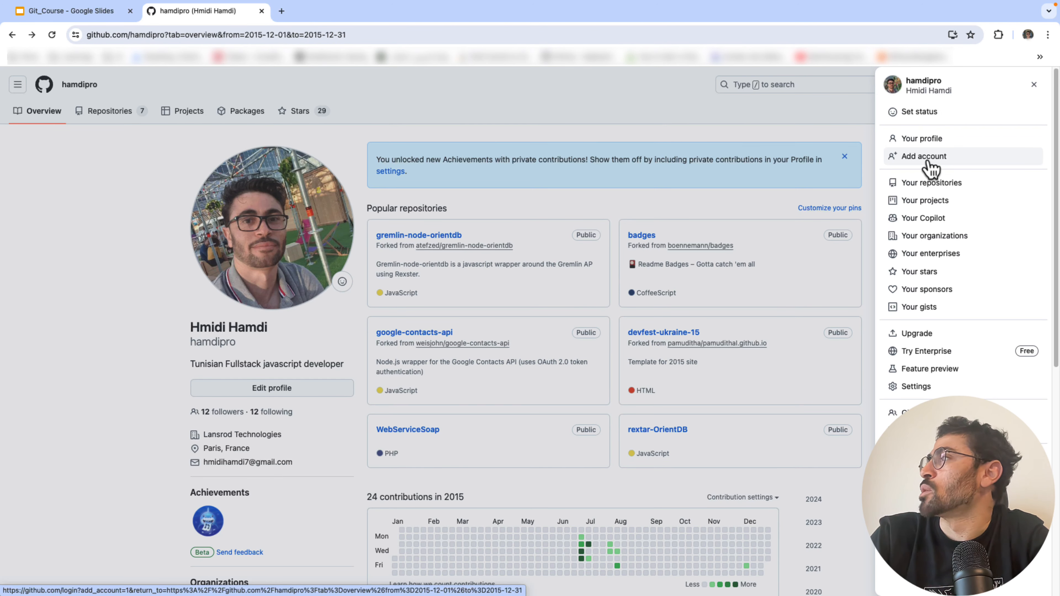
- Glance at your repositories list, then open your Projects list
{"action": "left_click", "coordinate": [944, 184]}
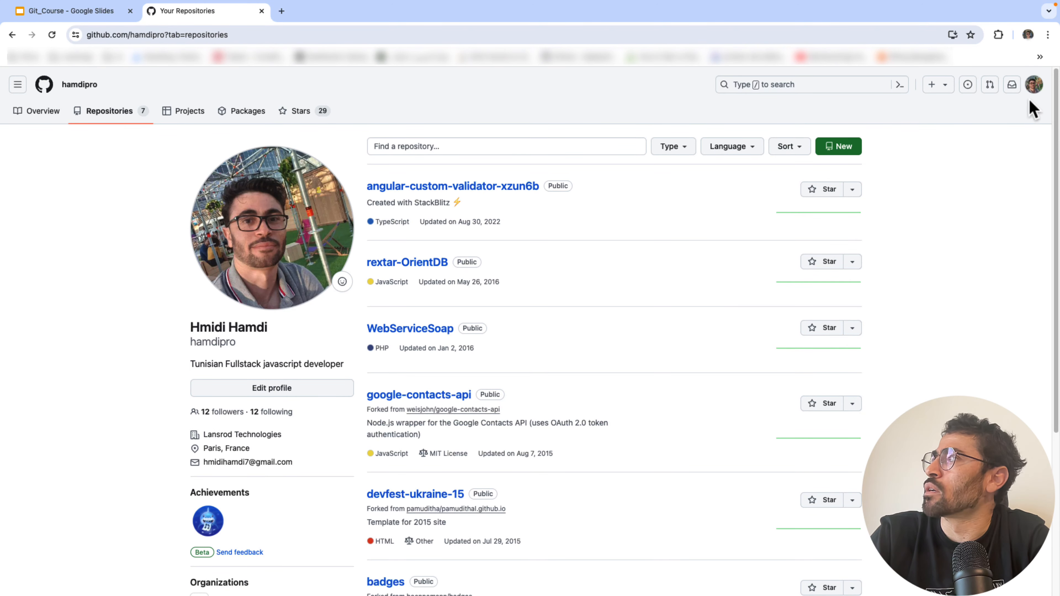
{"action": "left_click", "coordinate": [1035, 85]}
{"action": "left_click", "coordinate": [927, 202]}
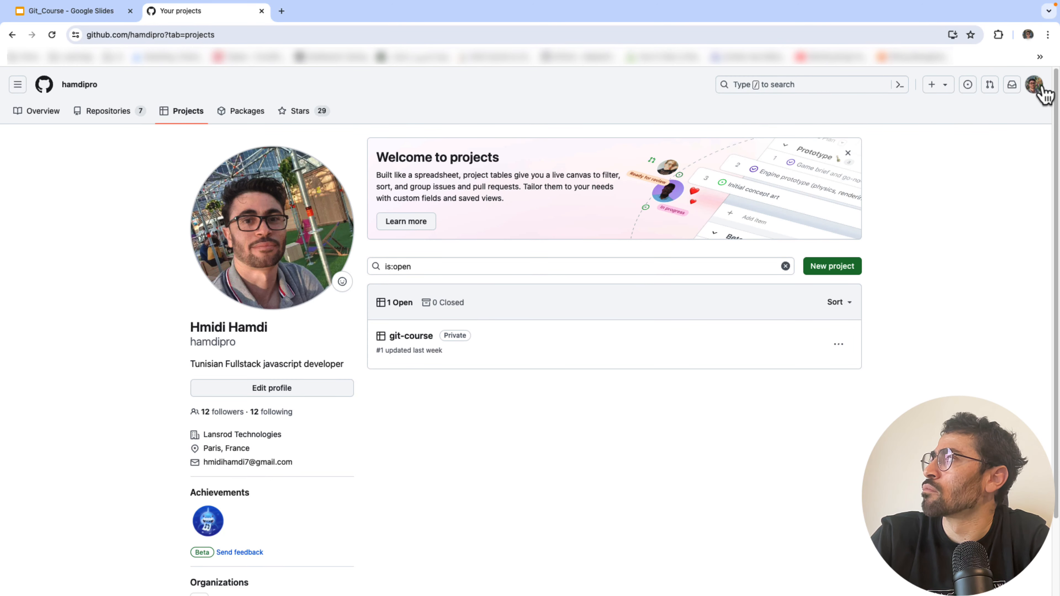
- Look over the Copilot sign-up page, then go back to the Projects tab
{"action": "left_click", "coordinate": [1036, 85]}
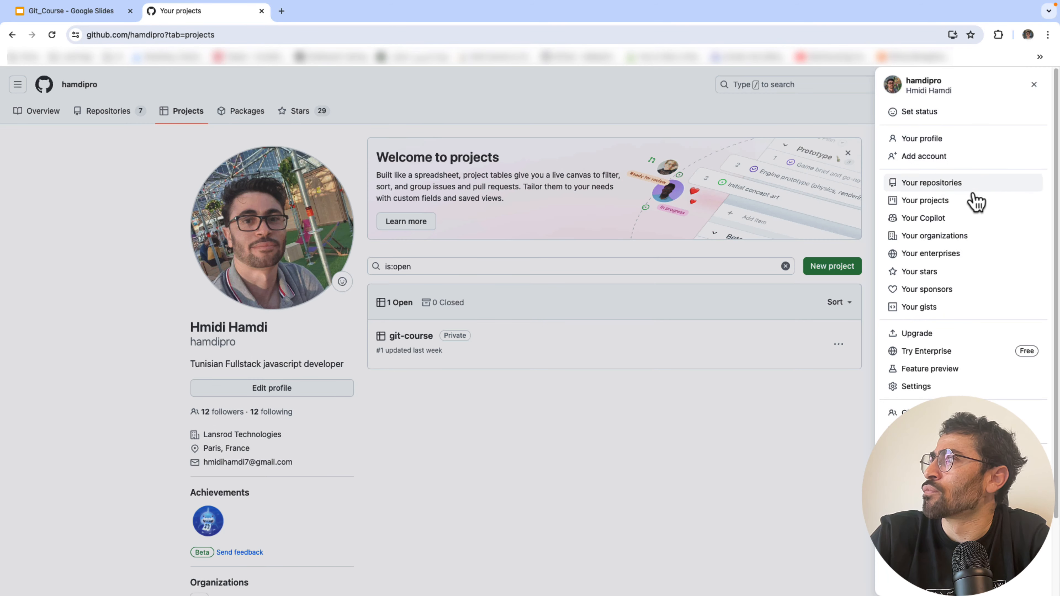
{"action": "left_click", "coordinate": [936, 226]}
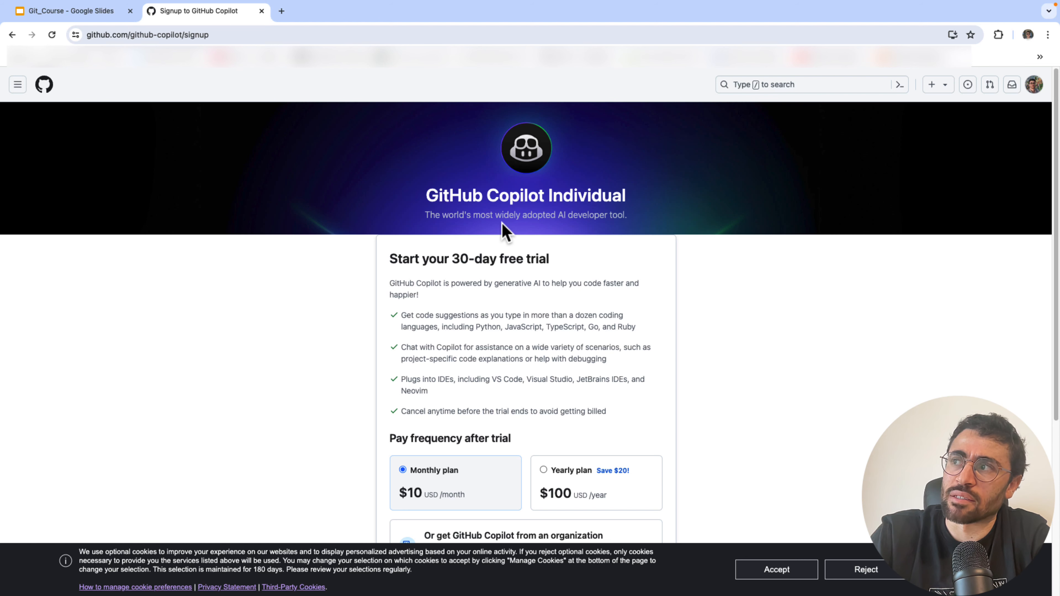
{"action": "scroll", "coordinate": [455, 303], "scroll_direction": "down", "scroll_amount": 1}
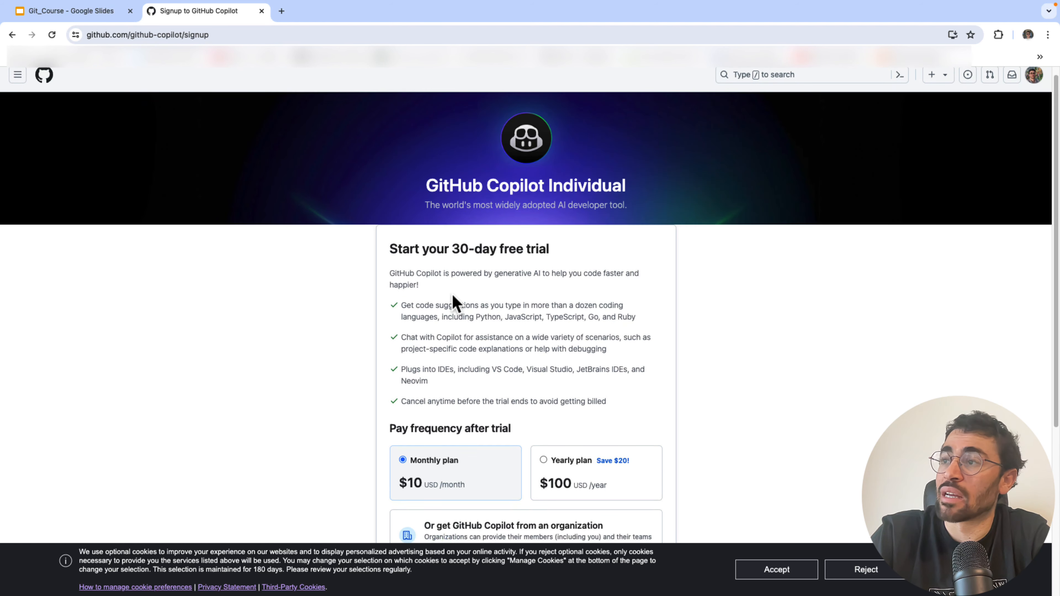
{"action": "scroll", "coordinate": [454, 300], "scroll_direction": "down", "scroll_amount": 3}
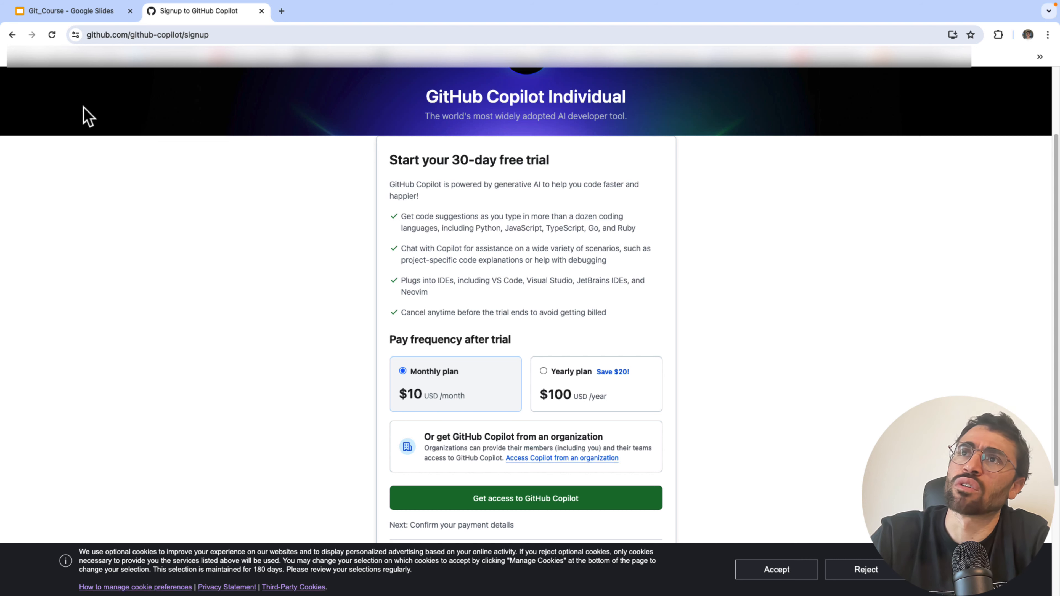
{"action": "left_click", "coordinate": [12, 35]}
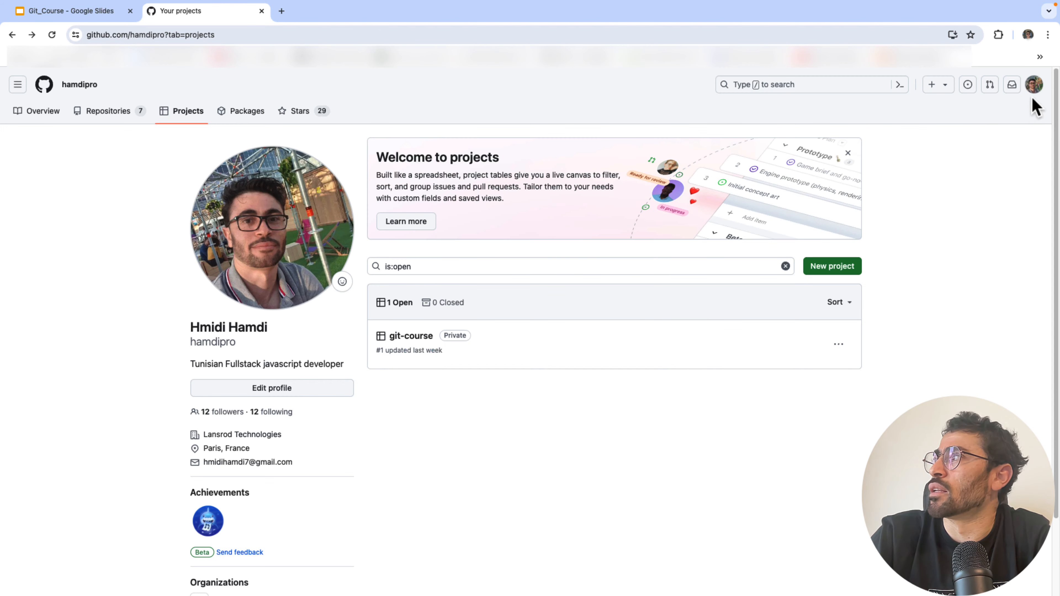
- View your organizations, enterprises and starred repositories from the account menu
{"action": "left_click", "coordinate": [1032, 87]}
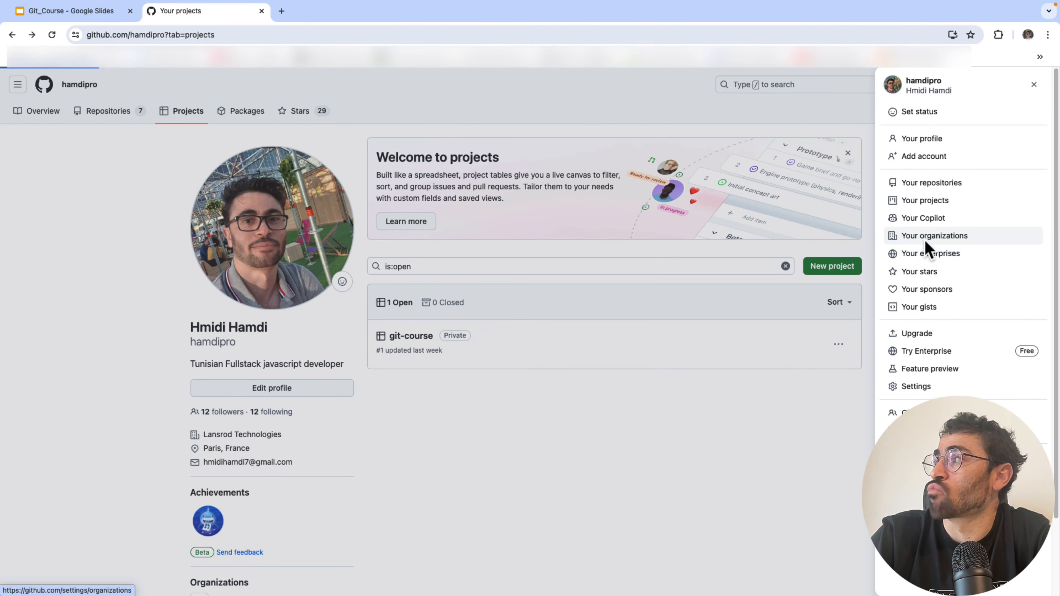
{"action": "left_click", "coordinate": [925, 237]}
{"action": "left_click", "coordinate": [1036, 91]}
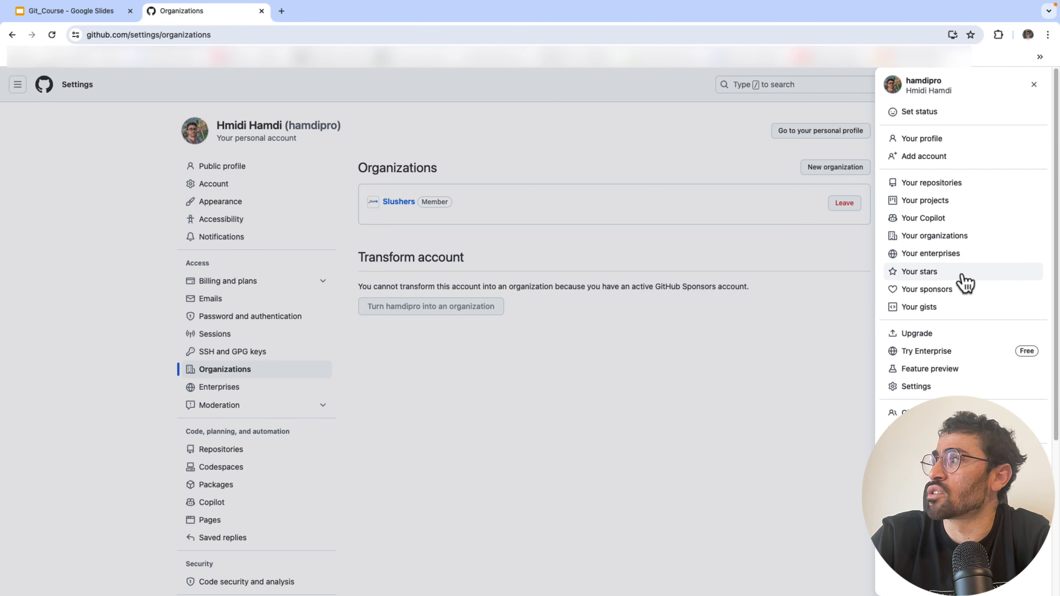
{"action": "left_click", "coordinate": [954, 260]}
{"action": "left_click", "coordinate": [1034, 86]}
{"action": "left_click", "coordinate": [932, 275]}
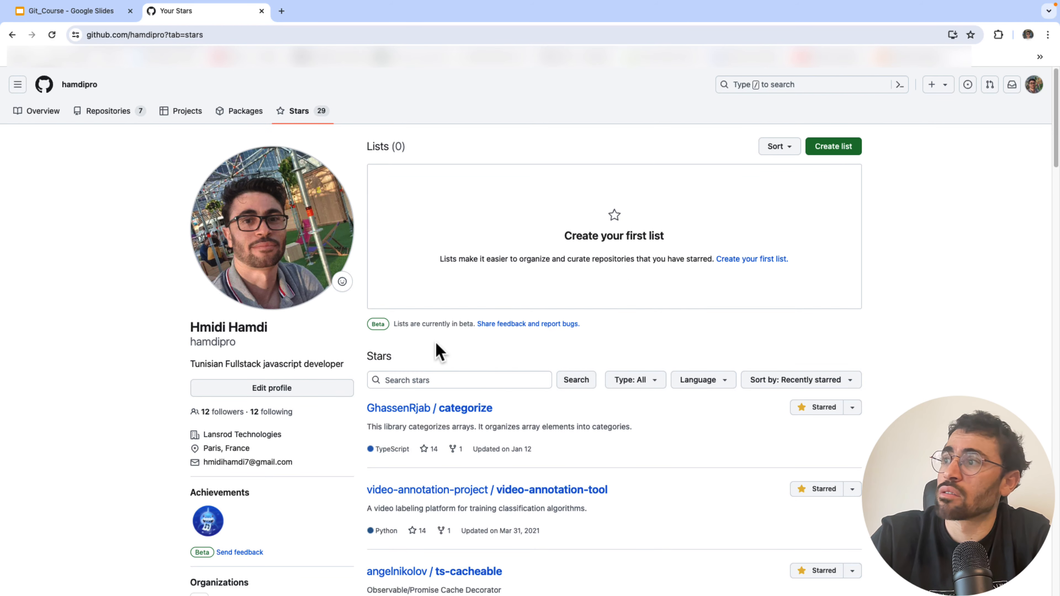
{"action": "left_click", "coordinate": [1033, 86]}
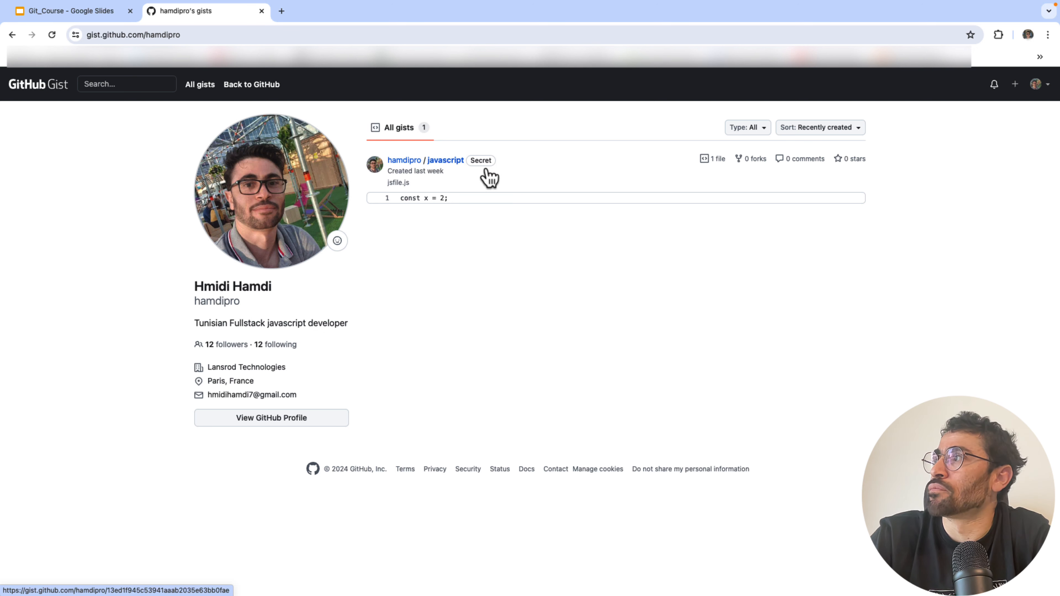
- Open the javascript gist, inspect jsfile.js with const x = 2;, and view its revisions
{"action": "left_click", "coordinate": [448, 162]}
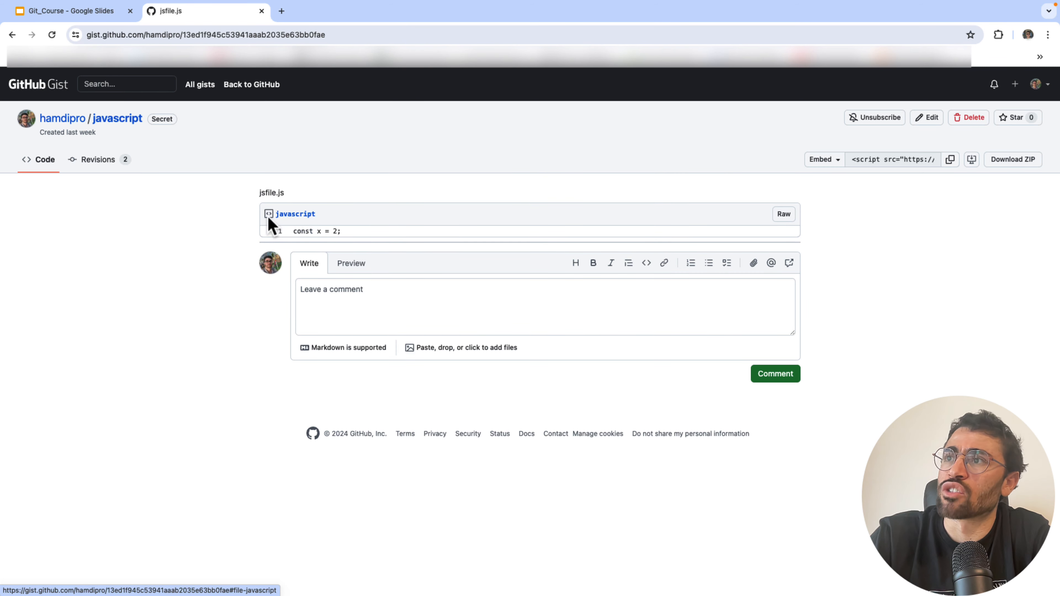
{"action": "left_click_drag", "start_coordinate": [288, 194], "coordinate": [244, 201]}
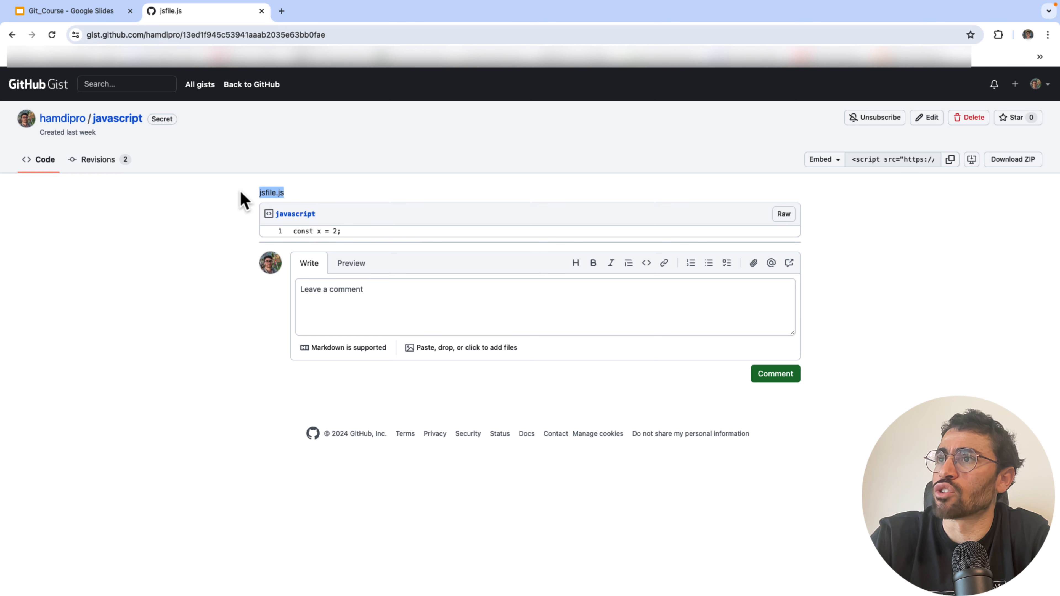
{"action": "left_click", "coordinate": [299, 232]}
{"action": "left_click_drag", "start_coordinate": [295, 229], "coordinate": [402, 246]}
{"action": "left_click", "coordinate": [345, 199]}
{"action": "left_click_drag", "start_coordinate": [277, 194], "coordinate": [249, 201]}
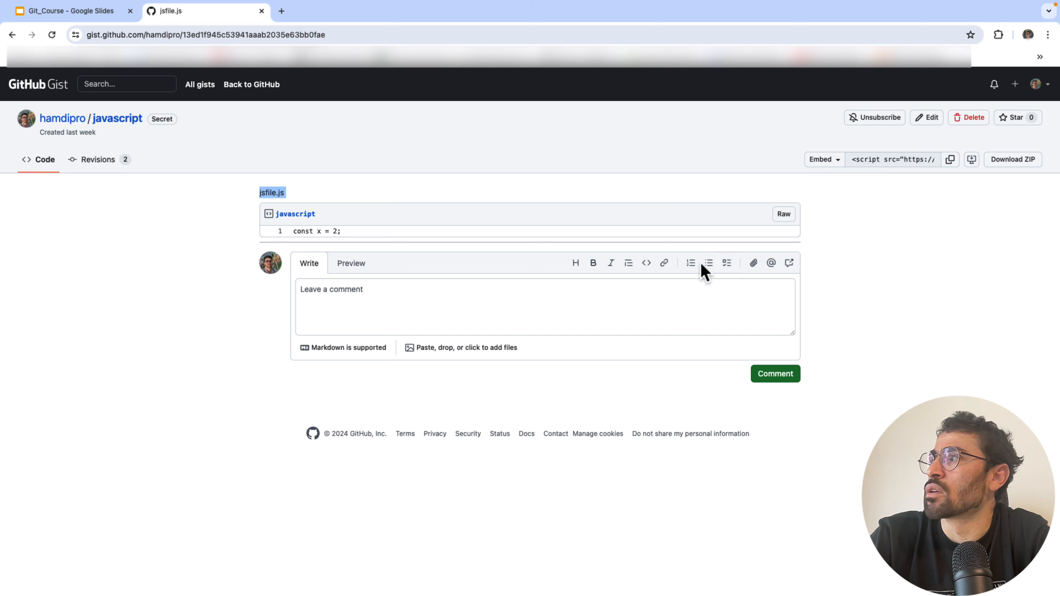
{"action": "left_click", "coordinate": [74, 168]}
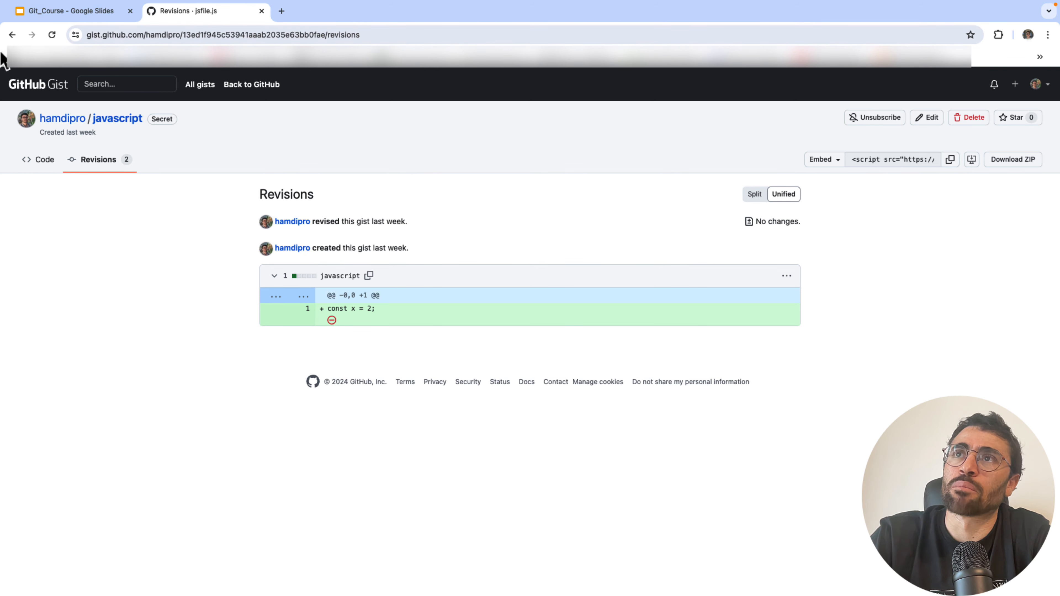
- Go back to your starred repositories, then open your public profile settings
{"action": "left_click", "coordinate": [12, 35]}
{"action": "left_click", "coordinate": [12, 35]}
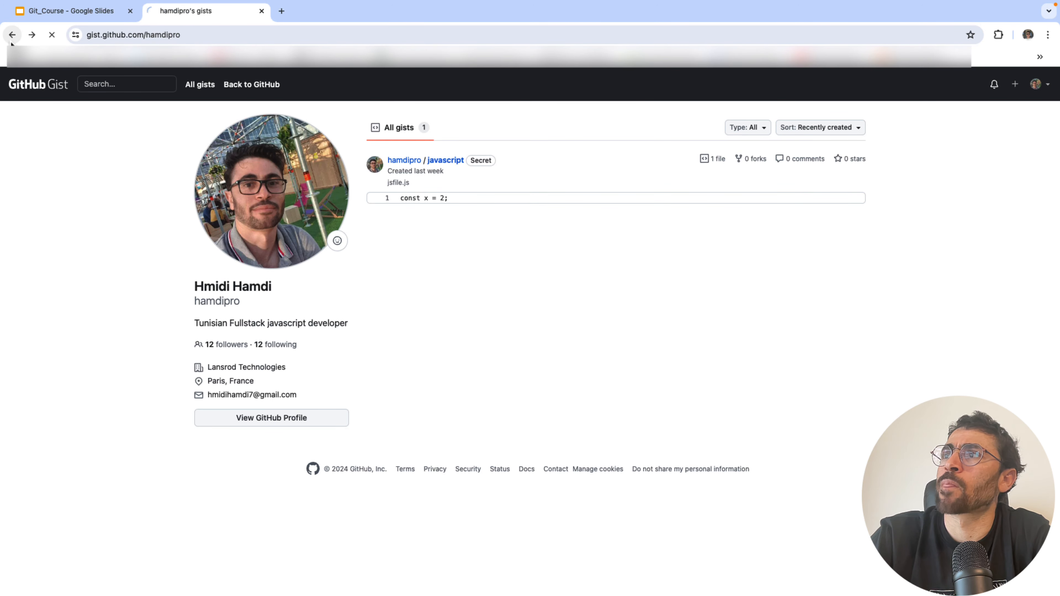
{"action": "left_click", "coordinate": [11, 41]}
{"action": "scroll", "coordinate": [669, 238], "scroll_direction": "down", "scroll_amount": 7}
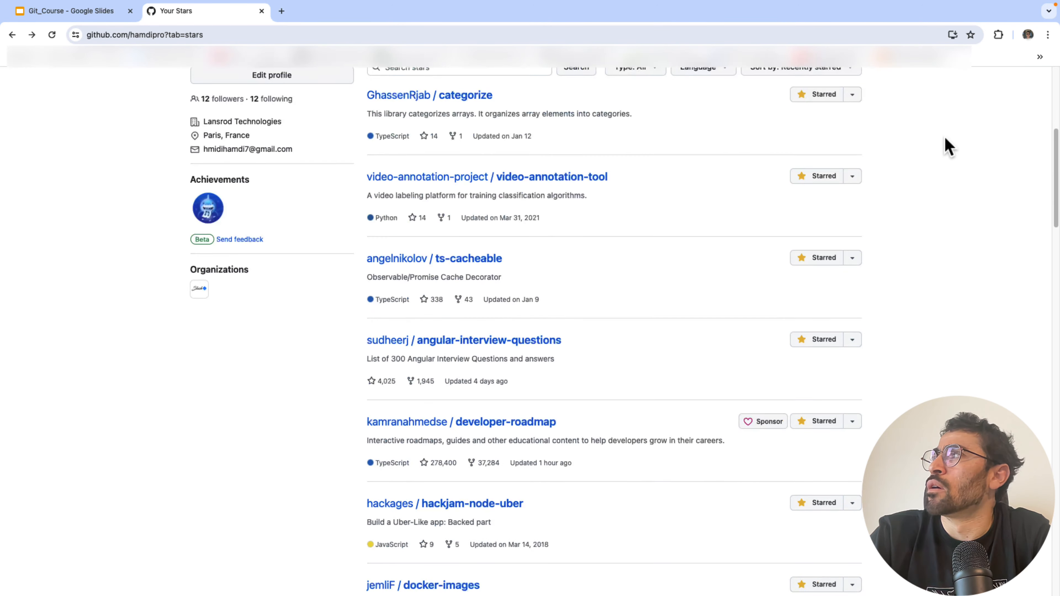
{"action": "scroll", "coordinate": [947, 145], "scroll_direction": "up", "scroll_amount": 7}
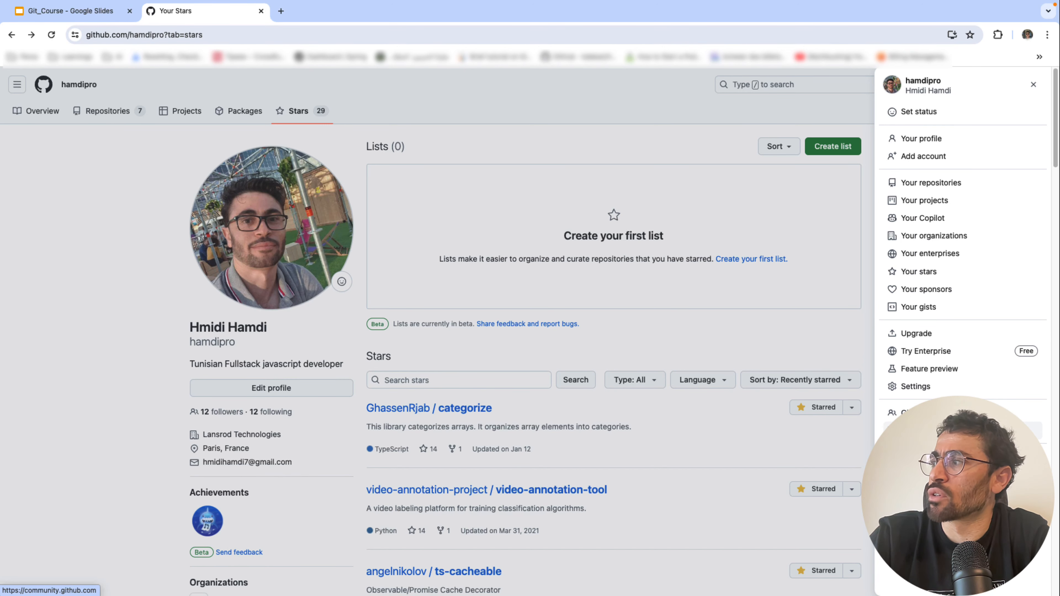
{"action": "left_click", "coordinate": [918, 386]}
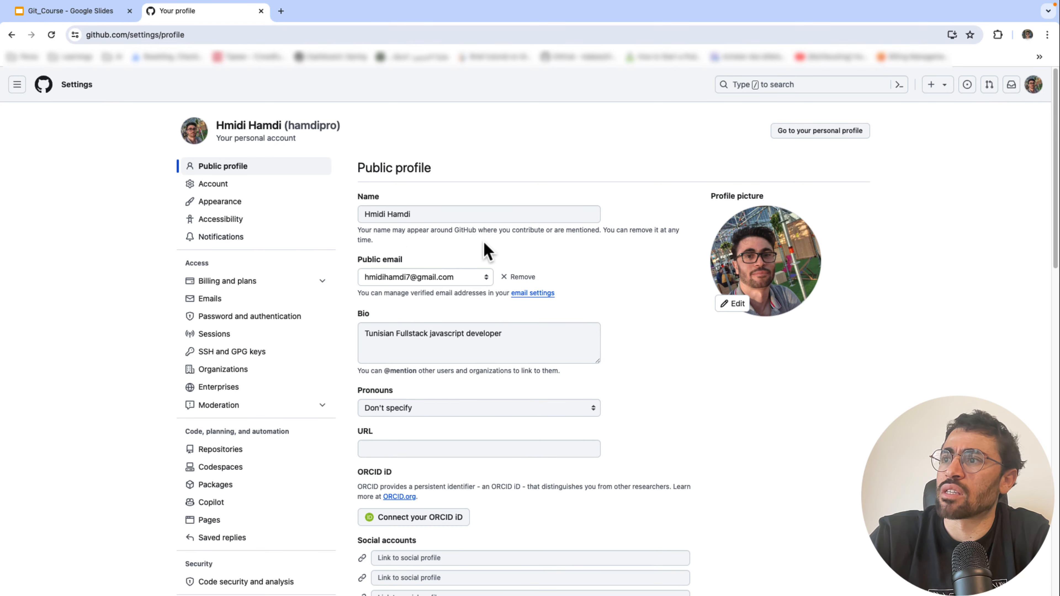
- Leave the profile settings for your repositories list and start a new repository
{"action": "scroll", "coordinate": [495, 330], "scroll_direction": "down", "scroll_amount": 20}
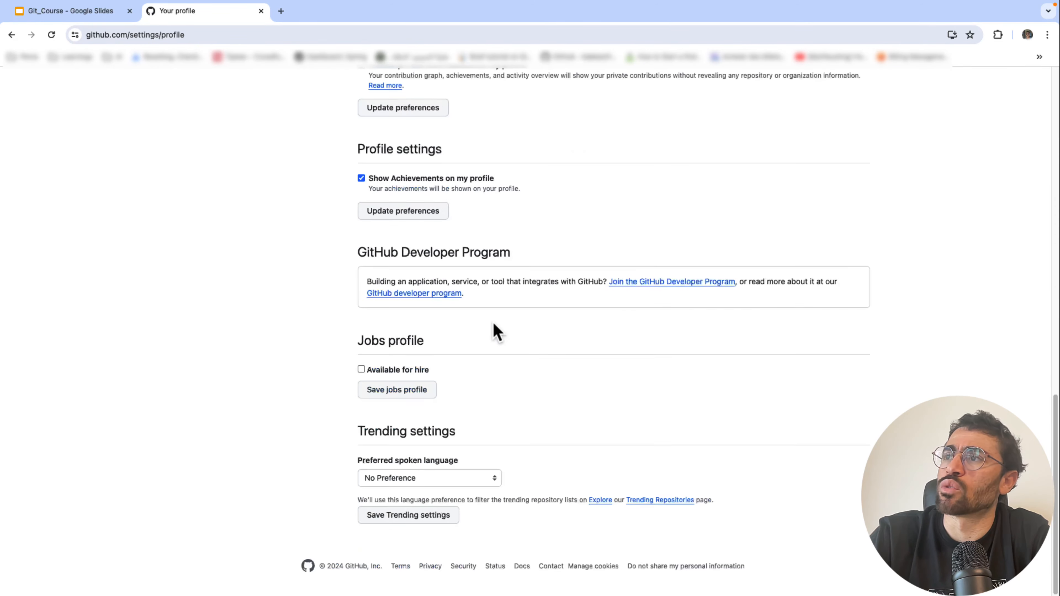
{"action": "scroll", "coordinate": [493, 320], "scroll_direction": "up", "scroll_amount": 20}
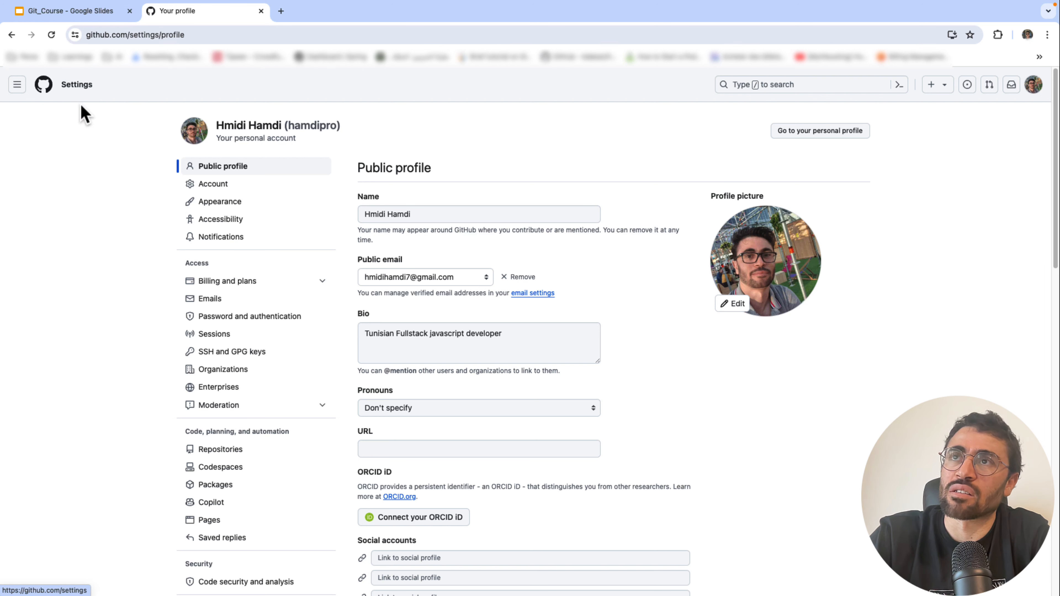
{"action": "left_click", "coordinate": [11, 34]}
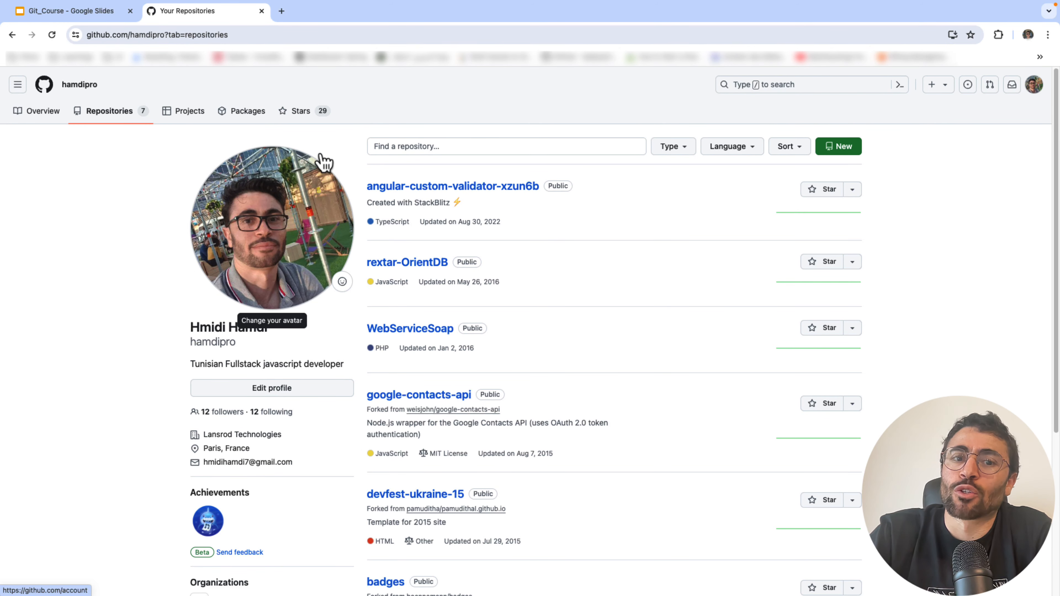
{"action": "left_click", "coordinate": [827, 146]}
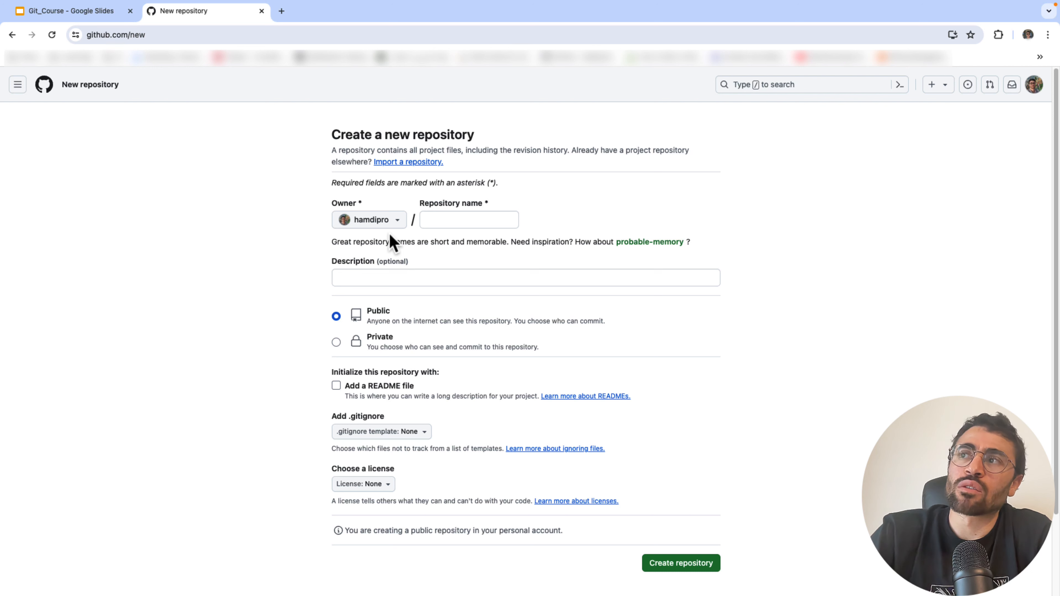
- Enter git-course as the new repository's name
{"action": "left_click", "coordinate": [476, 220]}
{"action": "type", "text": "git"}
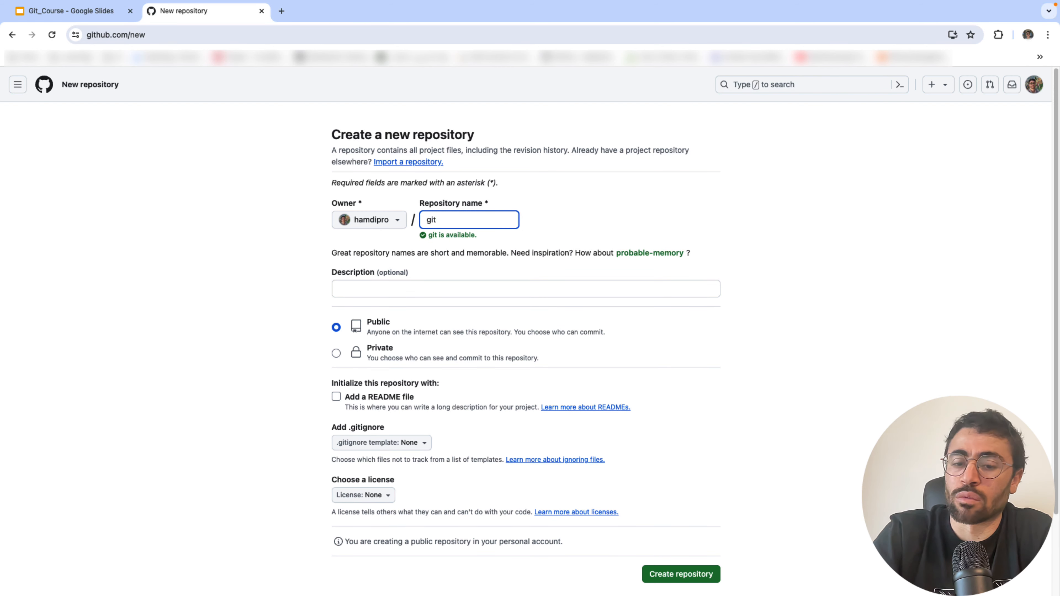
{"action": "key", "text": "BackSpace"}
{"action": "key", "text": "BackSpace"}
{"action": "key", "text": "BackSpace"}
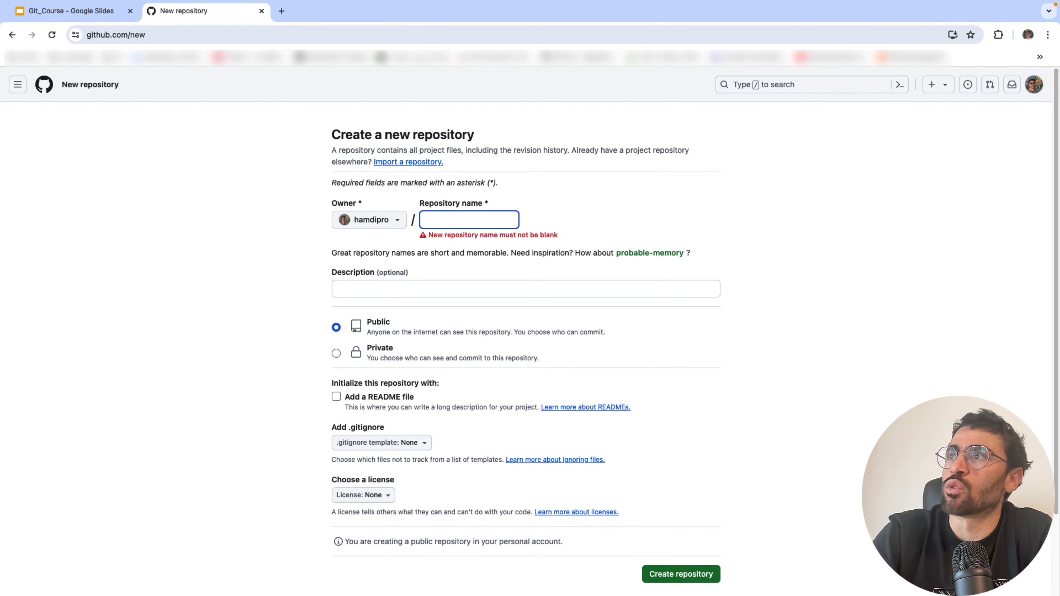
{"action": "type", "text": "git-course"}
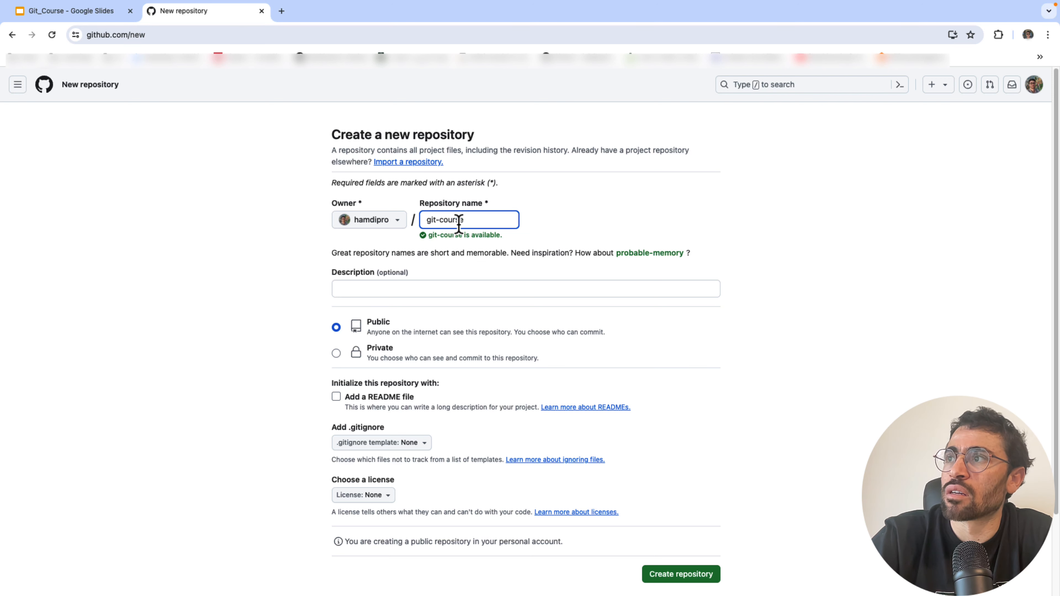
{"action": "key", "text": "BackSpace"}
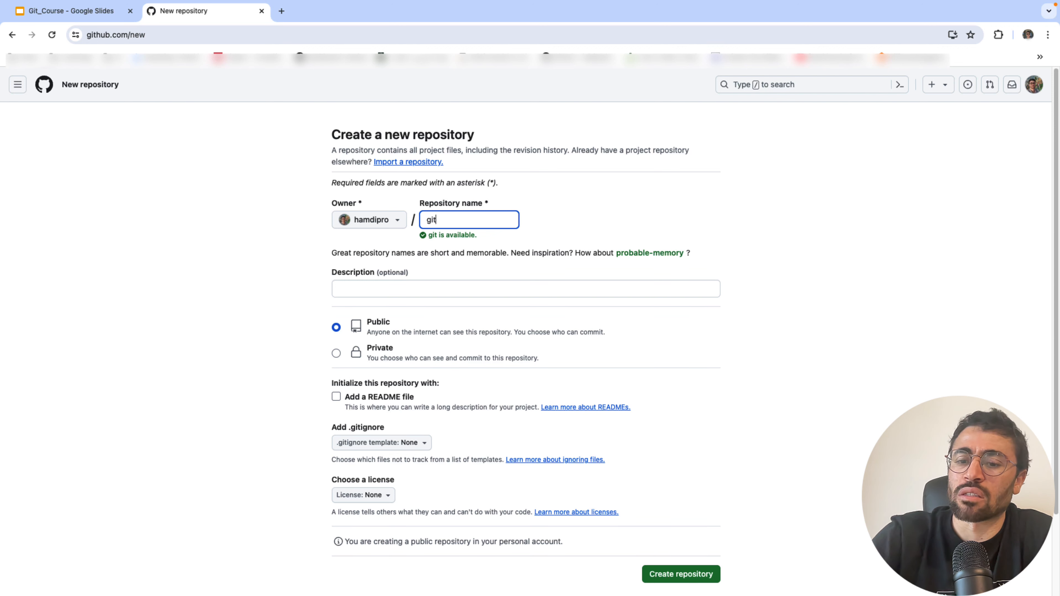
{"action": "type", "text": "-course"}
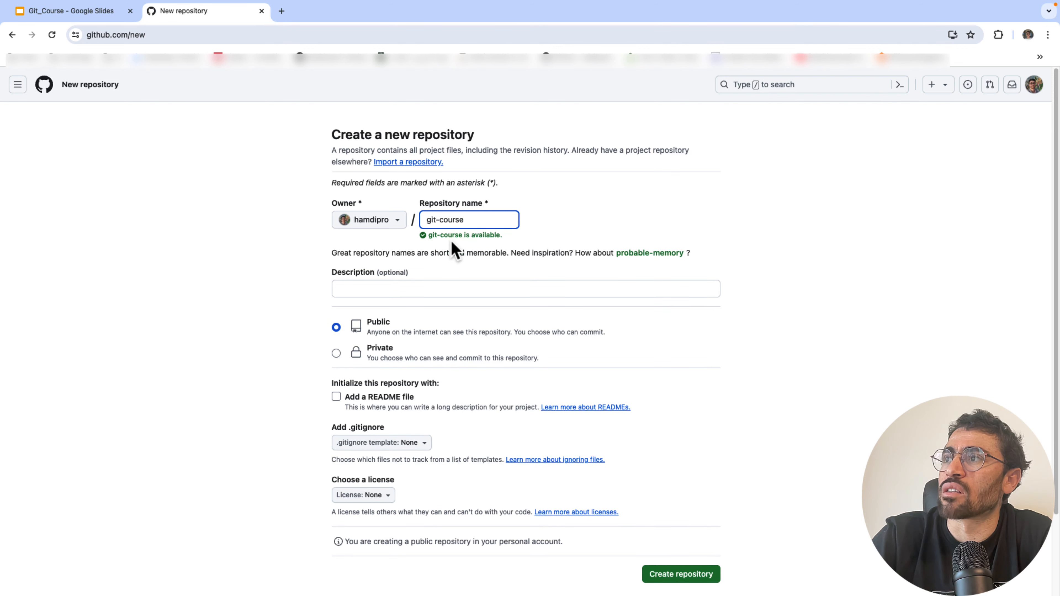
{"action": "left_click", "coordinate": [408, 289]}
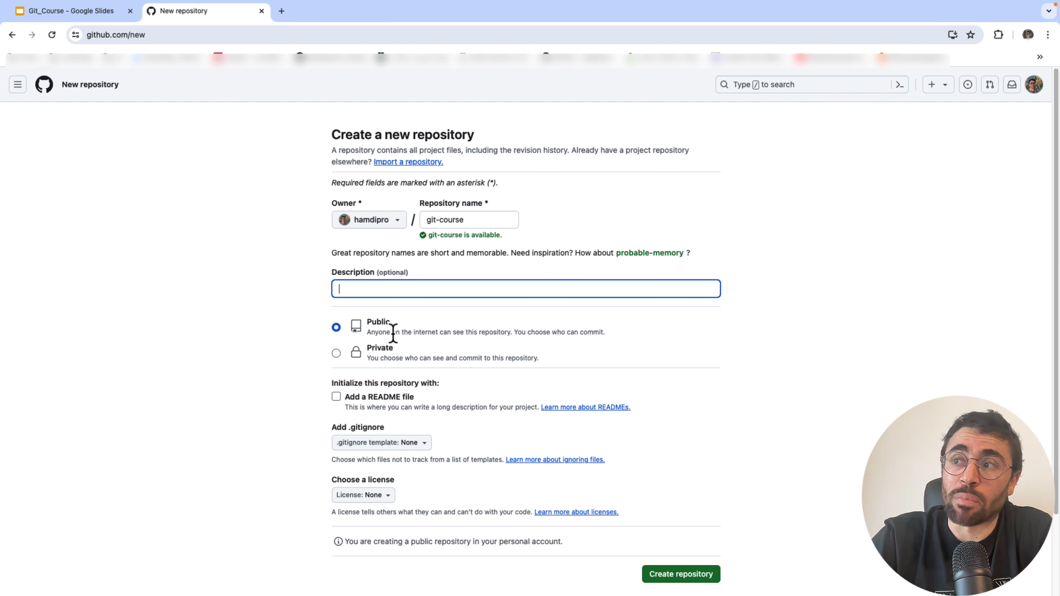
- Leave .gitignore template and license both set to None after browsing their lists
{"action": "scroll", "coordinate": [348, 384], "scroll_direction": "down", "scroll_amount": 2}
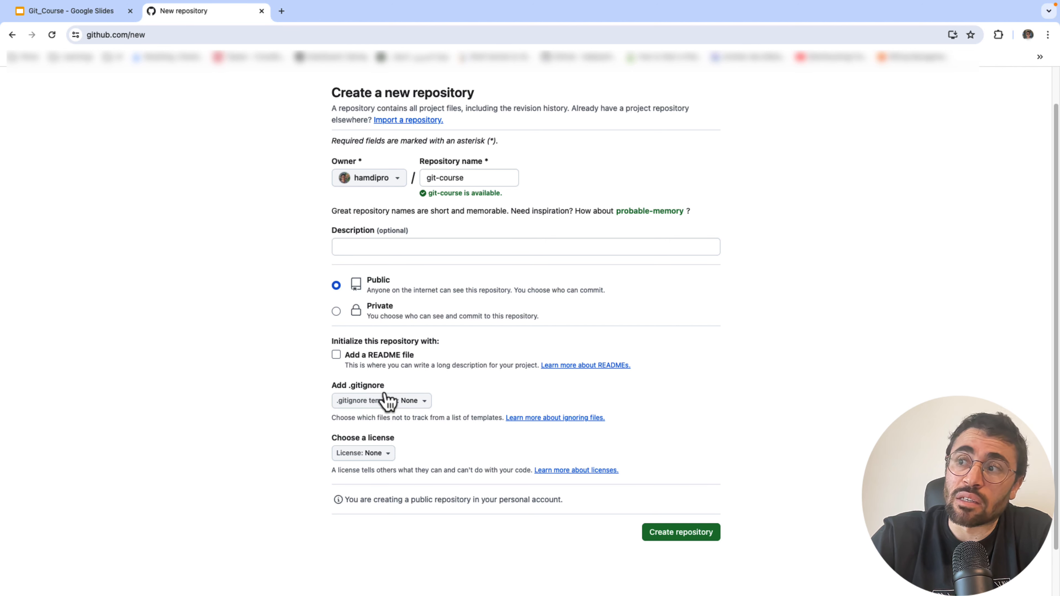
{"action": "left_click", "coordinate": [388, 402]}
{"action": "scroll", "coordinate": [372, 291], "scroll_direction": "down", "scroll_amount": 5}
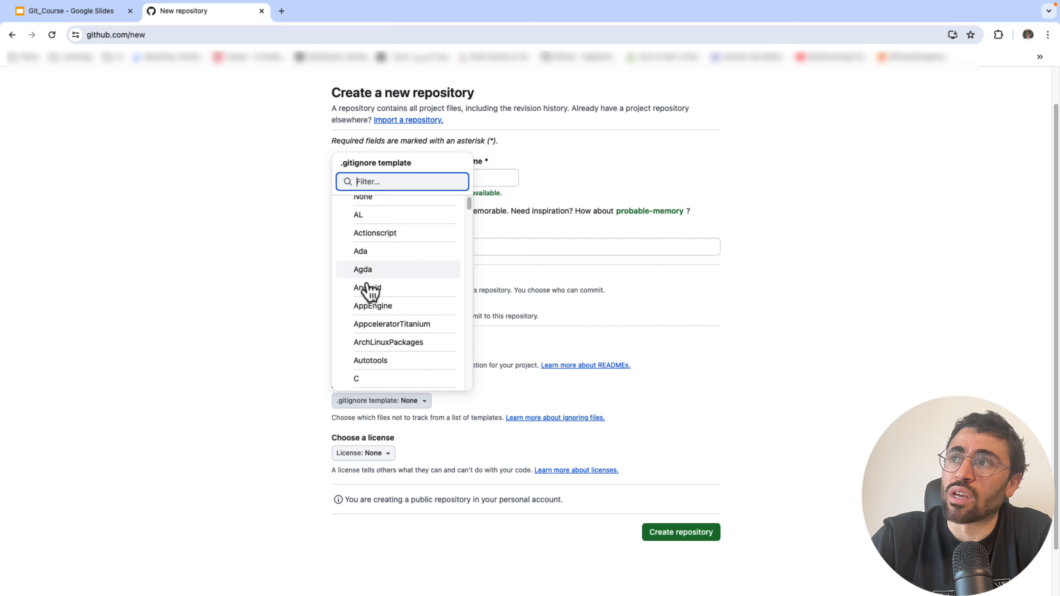
{"action": "scroll", "coordinate": [371, 294], "scroll_direction": "down", "scroll_amount": 20}
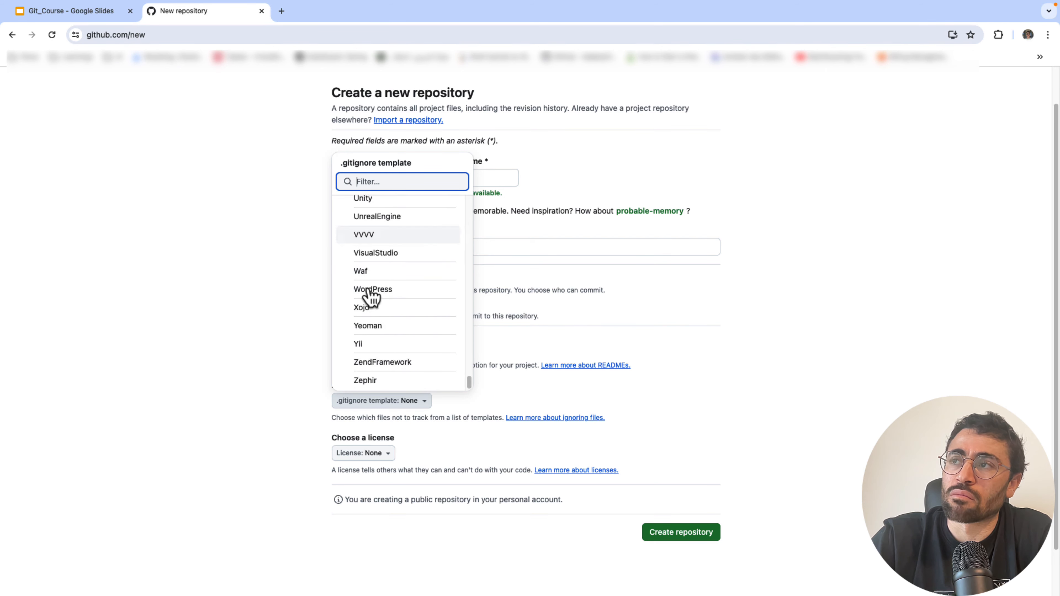
{"action": "scroll", "coordinate": [370, 295], "scroll_direction": "up", "scroll_amount": 20}
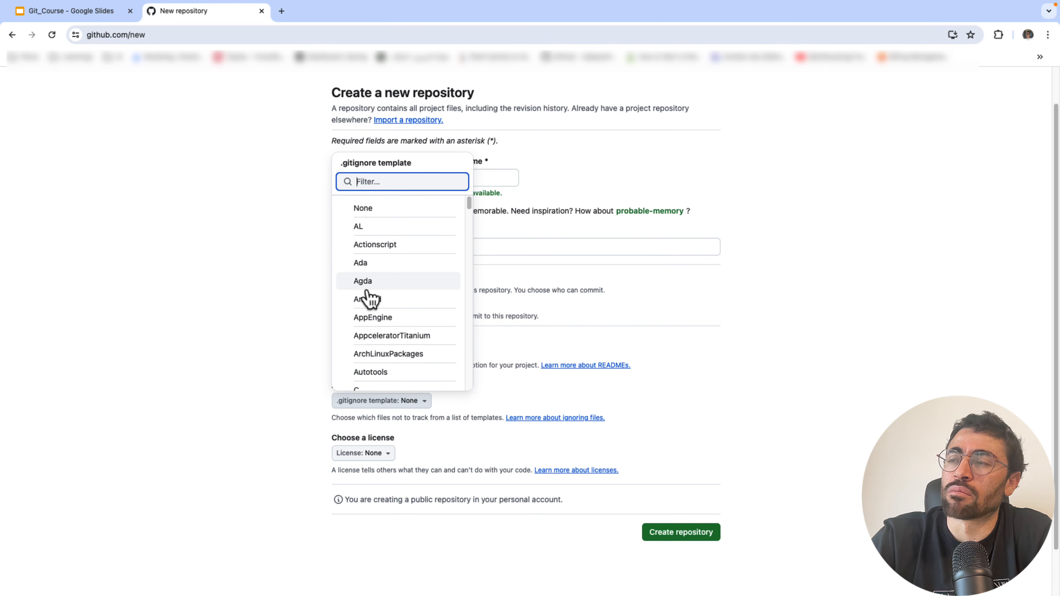
{"action": "scroll", "coordinate": [368, 300], "scroll_direction": "down", "scroll_amount": 15}
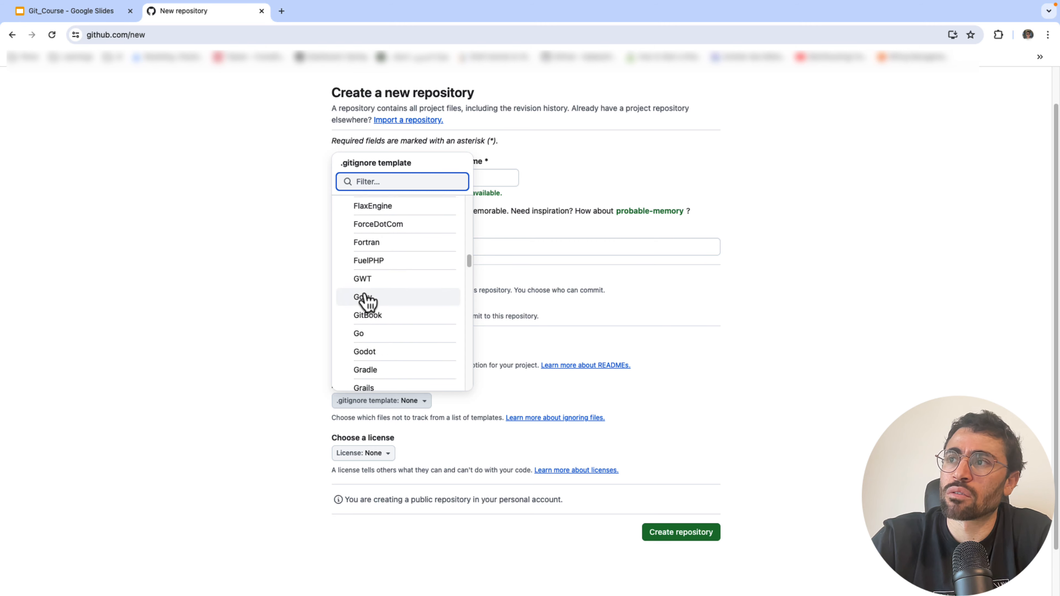
{"action": "left_click", "coordinate": [280, 325]}
{"action": "left_click", "coordinate": [358, 455]}
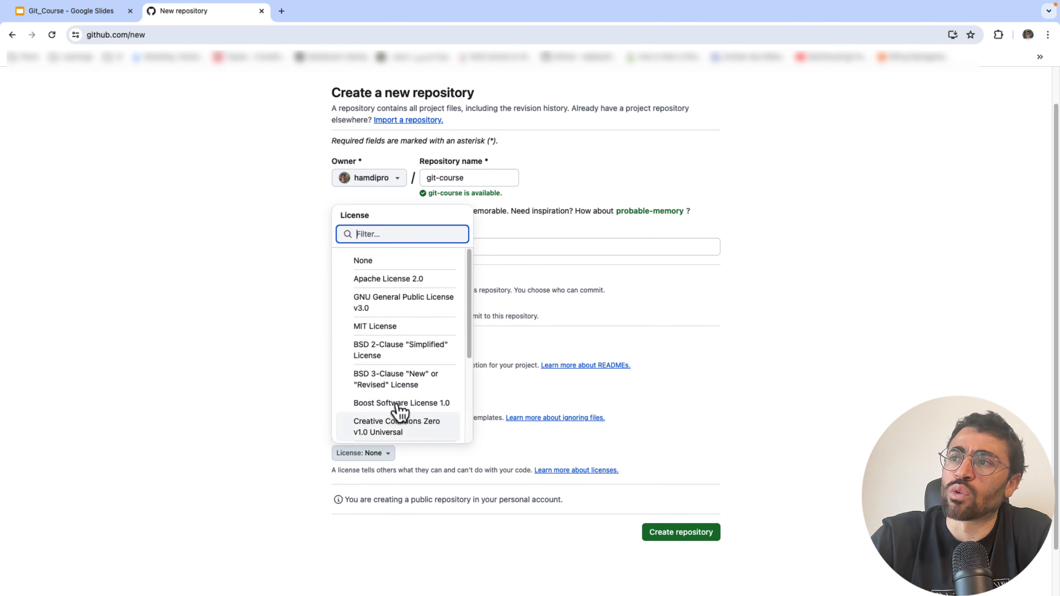
{"action": "scroll", "coordinate": [383, 330], "scroll_direction": "down", "scroll_amount": 5}
{"action": "scroll", "coordinate": [385, 349], "scroll_direction": "up", "scroll_amount": 5}
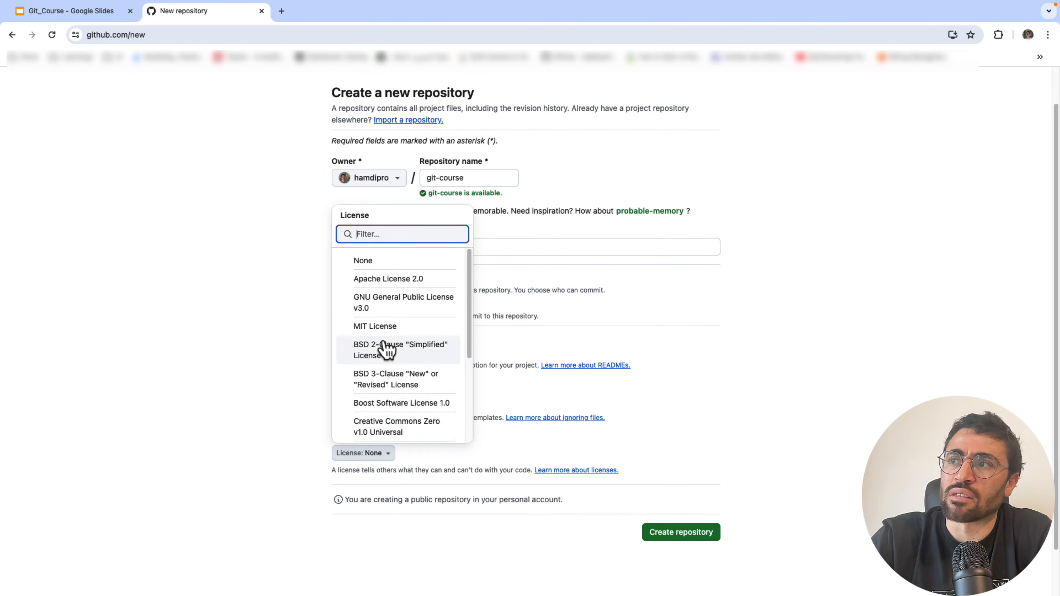
{"action": "left_click", "coordinate": [262, 344]}
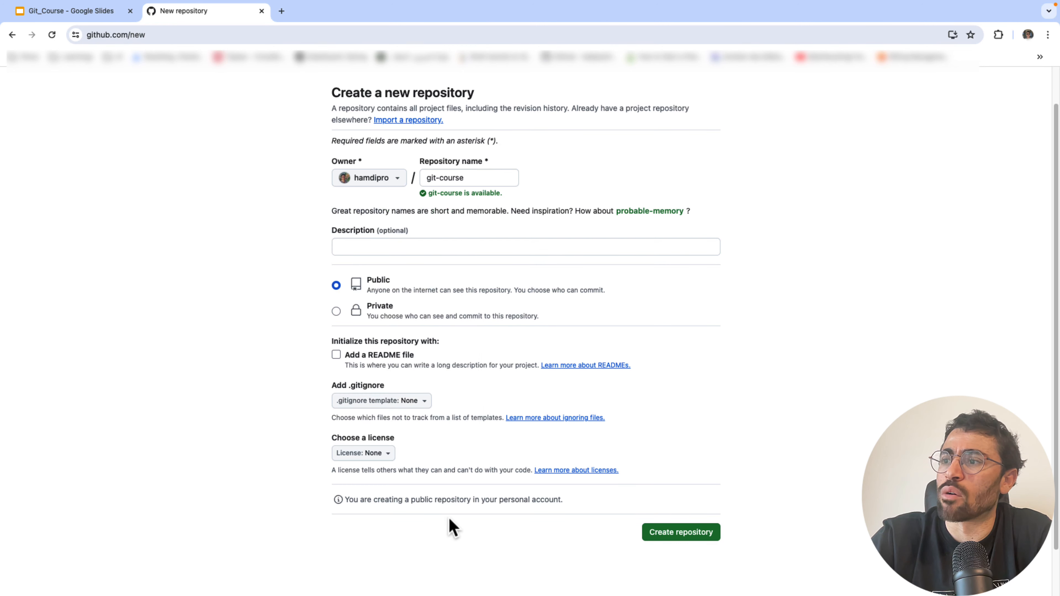
{"action": "scroll", "coordinate": [296, 419], "scroll_direction": "up", "scroll_amount": 1}
{"action": "scroll", "coordinate": [296, 419], "scroll_direction": "down", "scroll_amount": 3}
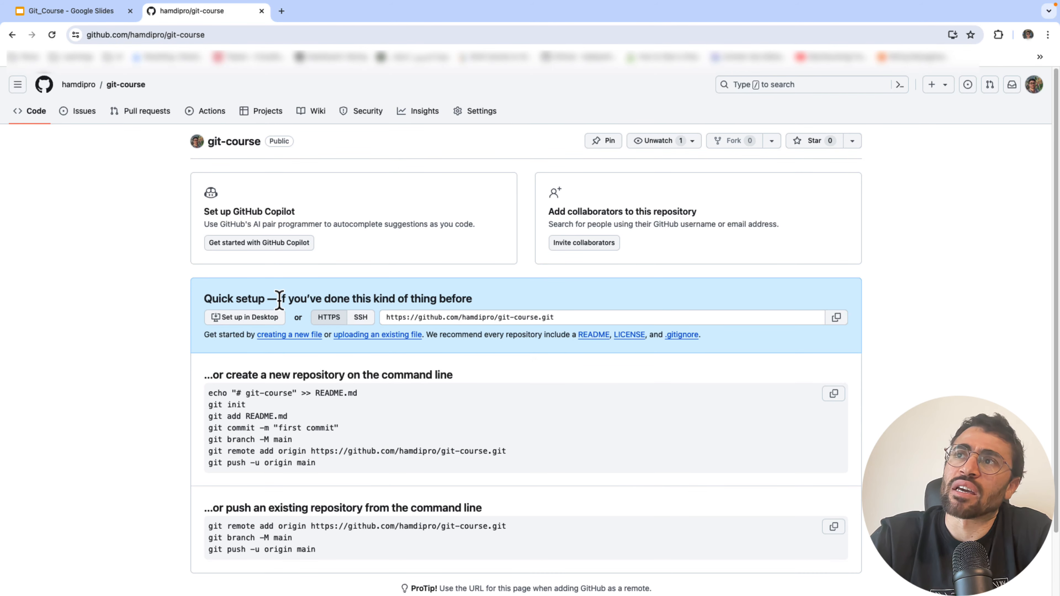
- Locate the git-course quick-setup commands for pushing an existing repository to origin main
{"action": "scroll", "coordinate": [166, 334], "scroll_direction": "down", "scroll_amount": 3}
{"action": "scroll", "coordinate": [165, 334], "scroll_direction": "up", "scroll_amount": 3}
{"action": "scroll", "coordinate": [167, 336], "scroll_direction": "down", "scroll_amount": 3}
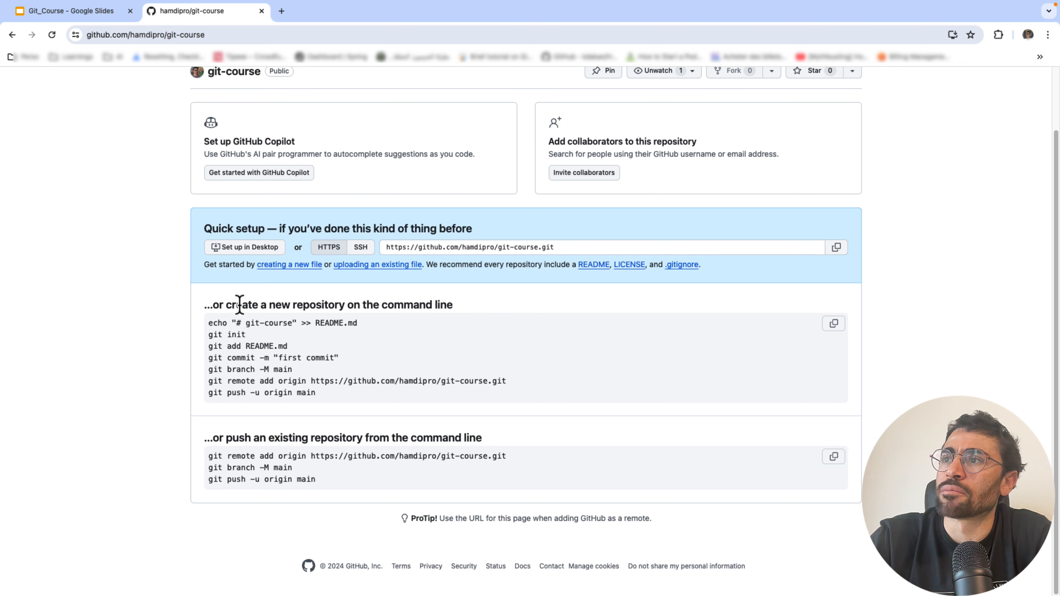
{"action": "left_click_drag", "start_coordinate": [225, 304], "coordinate": [438, 306]}
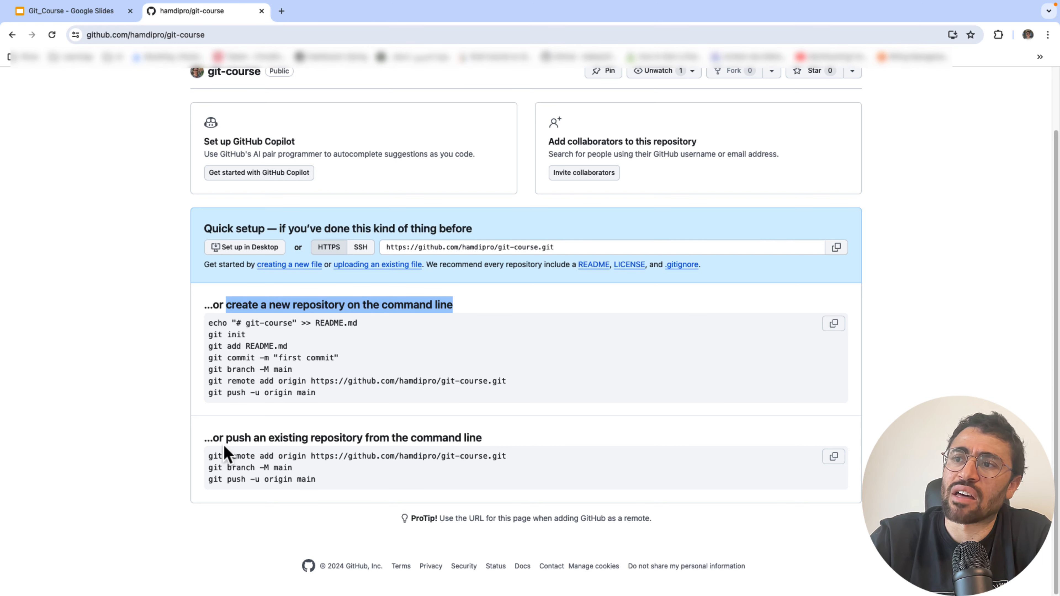
{"action": "left_click_drag", "start_coordinate": [214, 438], "coordinate": [470, 442]}
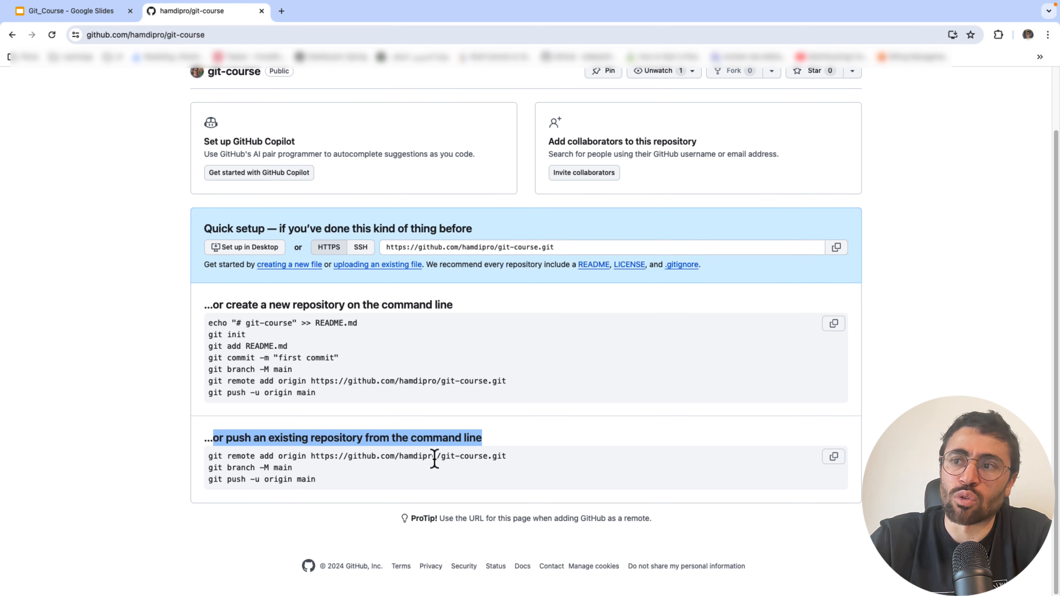
{"action": "left_click", "coordinate": [292, 434]}
{"action": "left_click_drag", "start_coordinate": [209, 437], "coordinate": [386, 497]}
{"action": "left_click", "coordinate": [273, 482]}
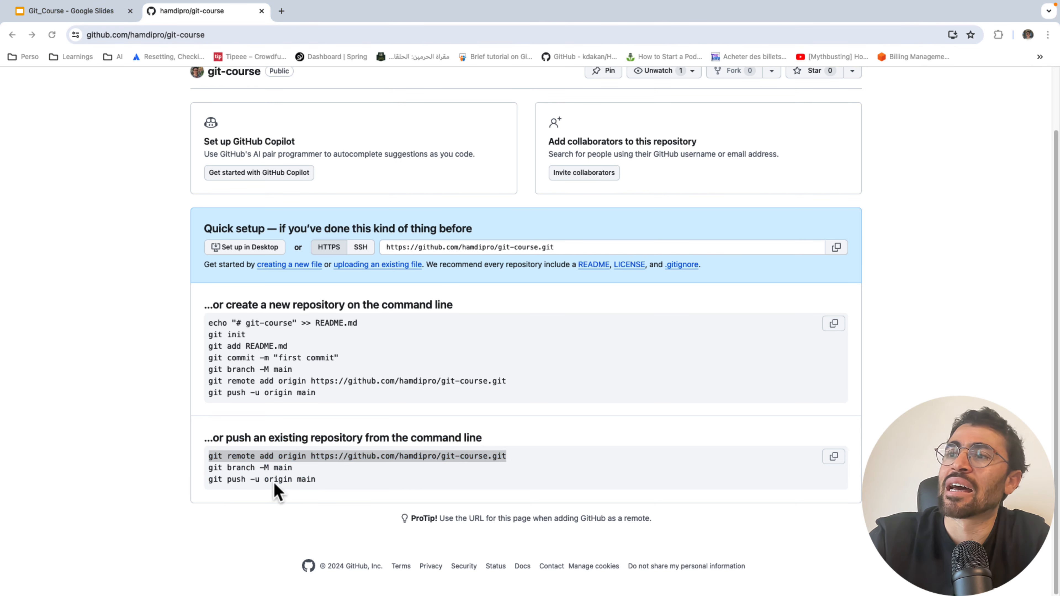
{"action": "left_click", "coordinate": [317, 475]}
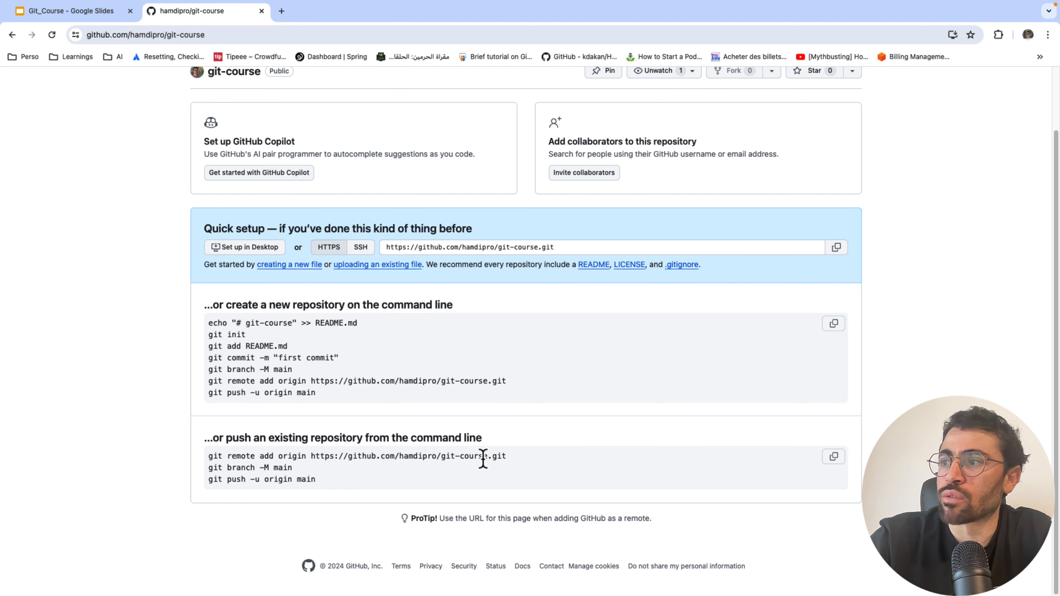
- Copy the 'git remote add origin' command from the GitHub repository page
{"action": "key", "text": "ctrl+Up"}
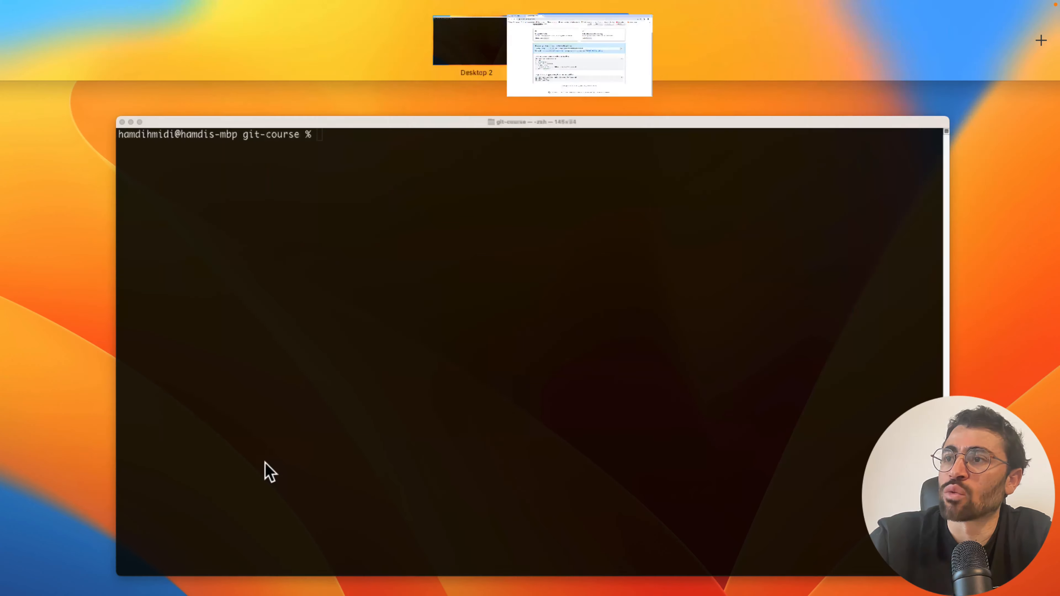
{"action": "left_click", "coordinate": [307, 347]}
{"action": "key", "text": "ctrl+Up"}
{"action": "mouse_move", "coordinate": [570, 9]}
{"action": "left_click", "coordinate": [553, 47]}
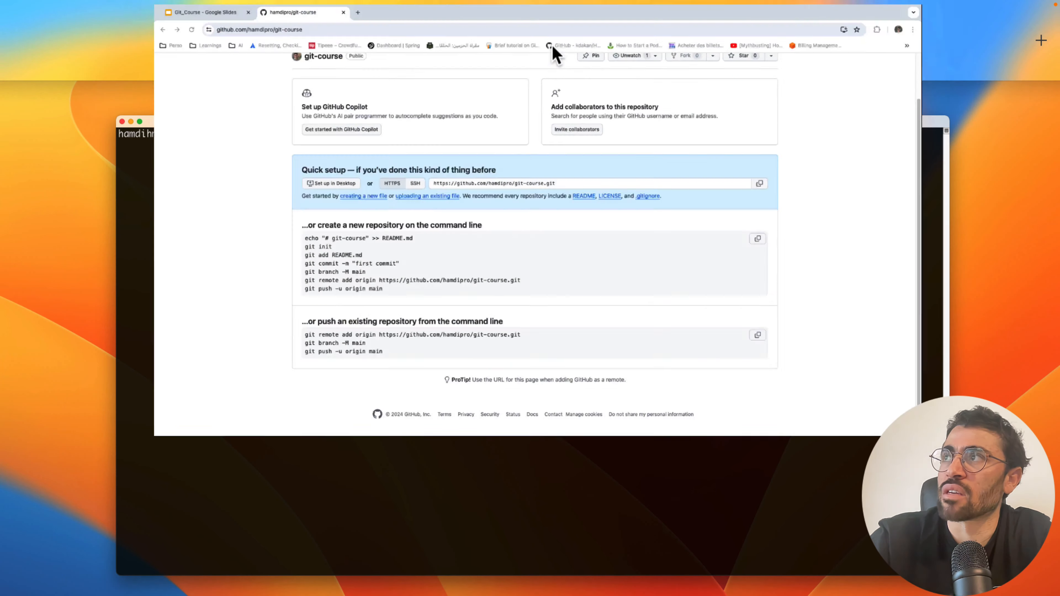
{"action": "triple_click", "coordinate": [295, 455]}
{"action": "key", "text": "super+c"}
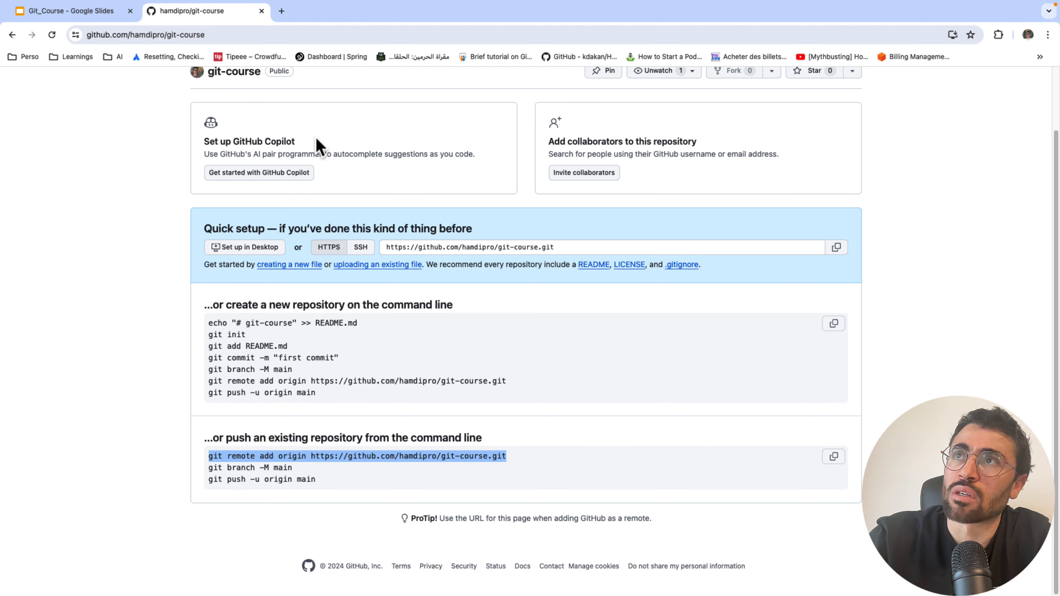
{"action": "left_click", "coordinate": [107, 13]}
{"action": "left_click", "coordinate": [200, 13]}
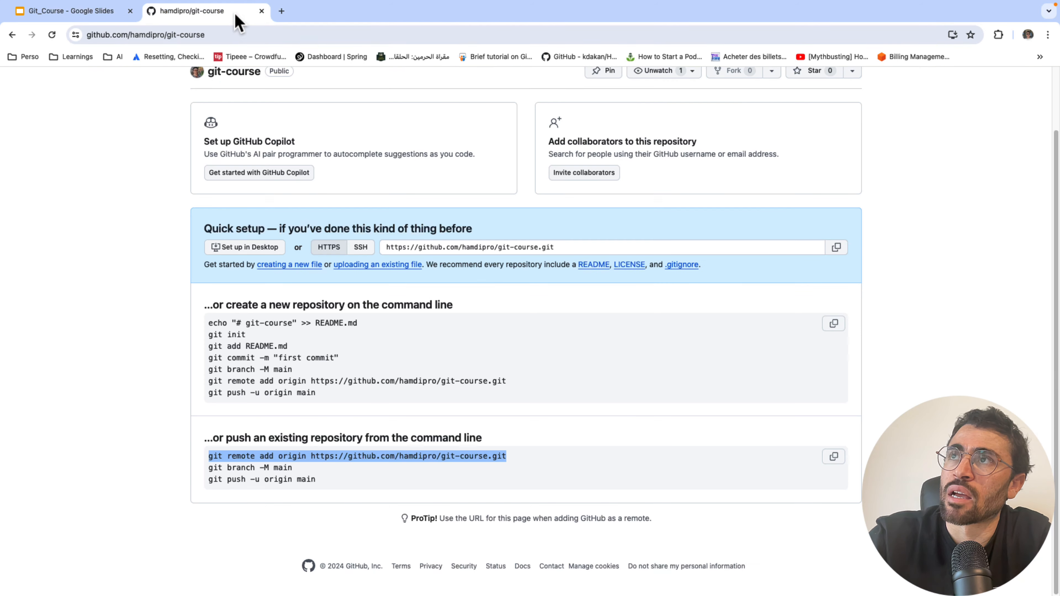
- Add the origin remote in Terminal and confirm with git remote -v it's listed for fetch and push
{"action": "key", "text": "ctrl+Up"}
{"action": "left_click", "coordinate": [260, 340]}
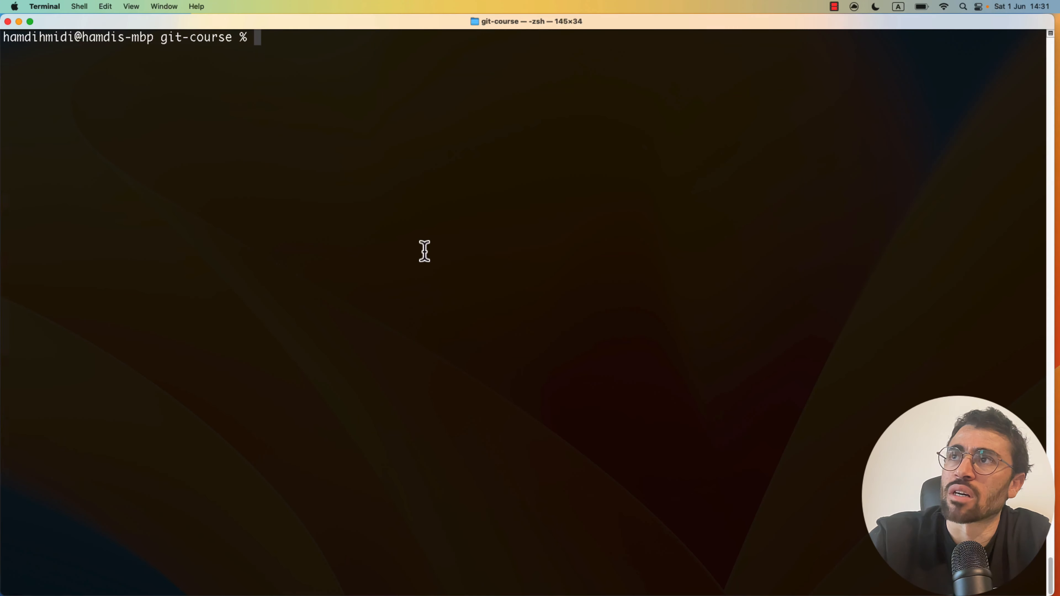
{"action": "type", "text": "git "}
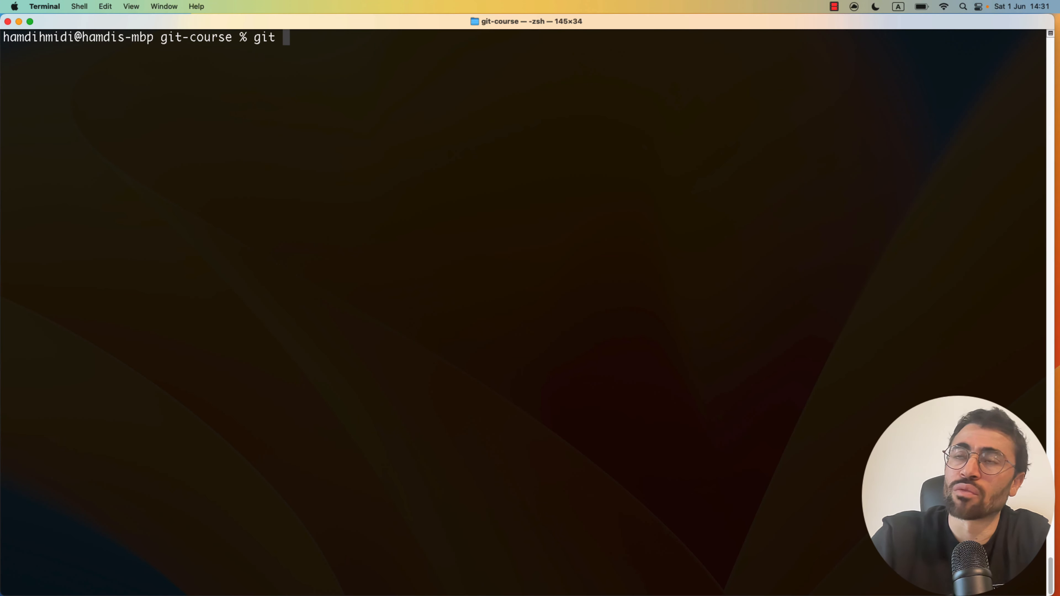
{"action": "type", "text": "remote -v"}
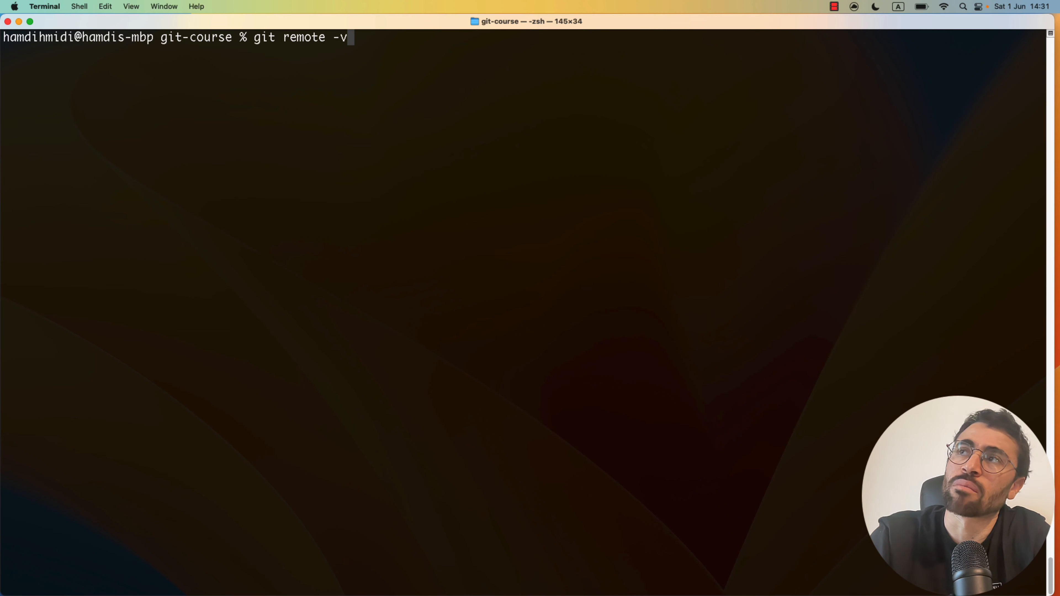
{"action": "key", "text": "Return"}
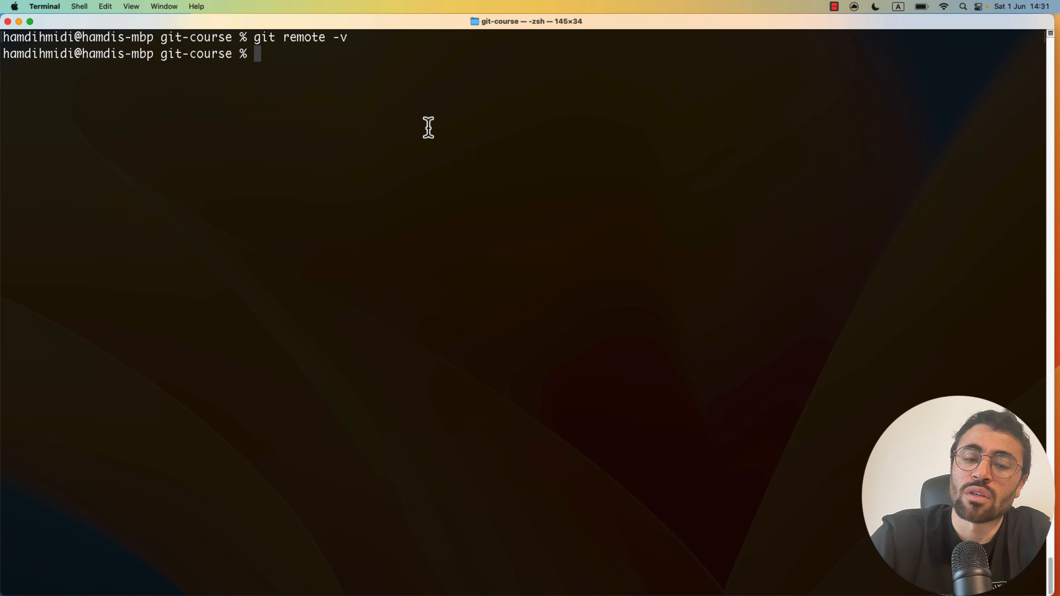
{"action": "key", "text": "super+v"}
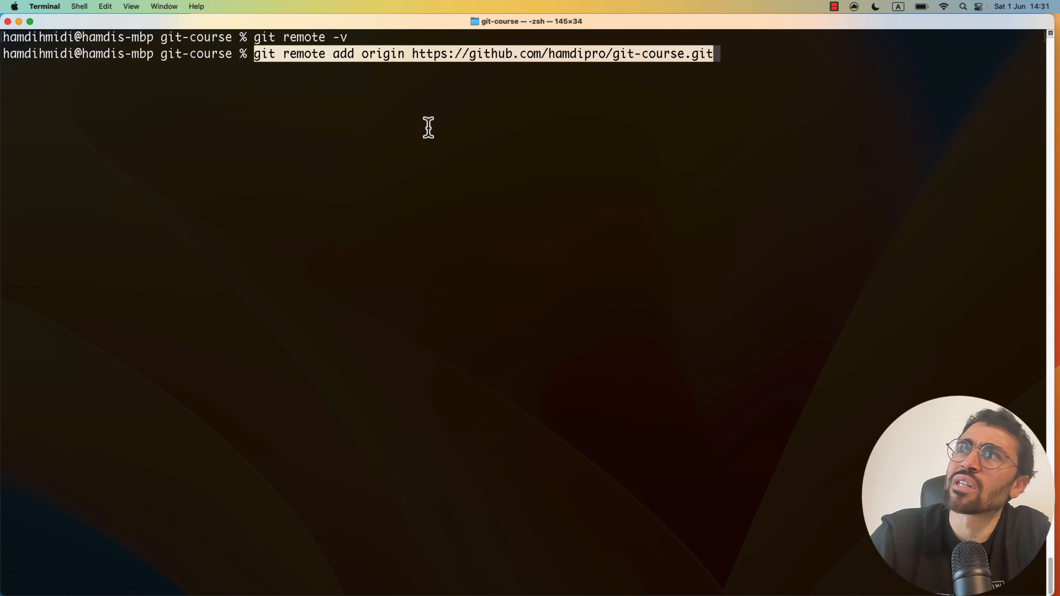
{"action": "key", "text": "Return"}
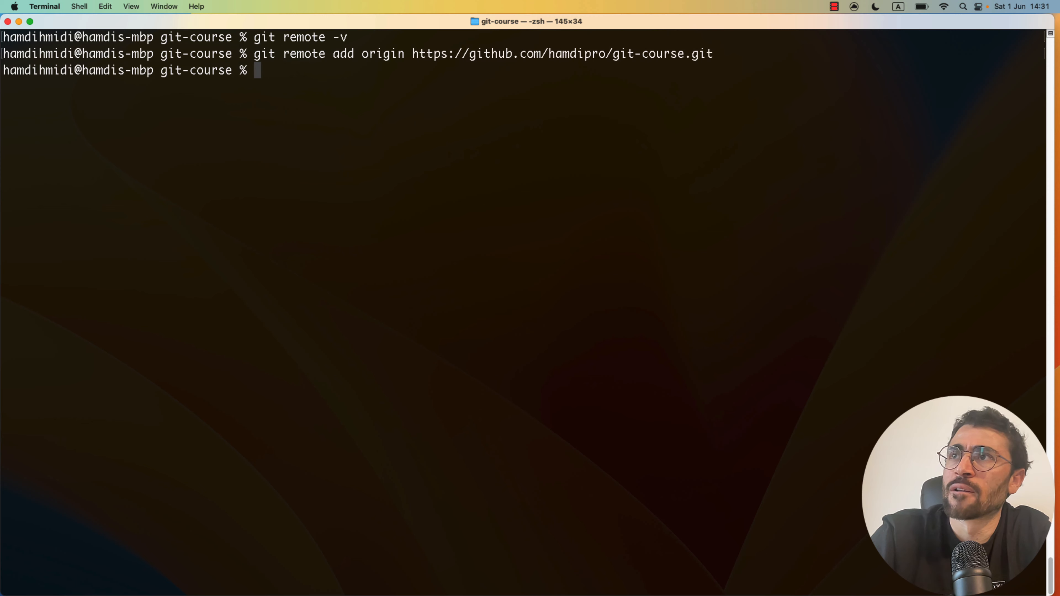
{"action": "key", "text": "Up"}
{"action": "key", "text": "Up"}
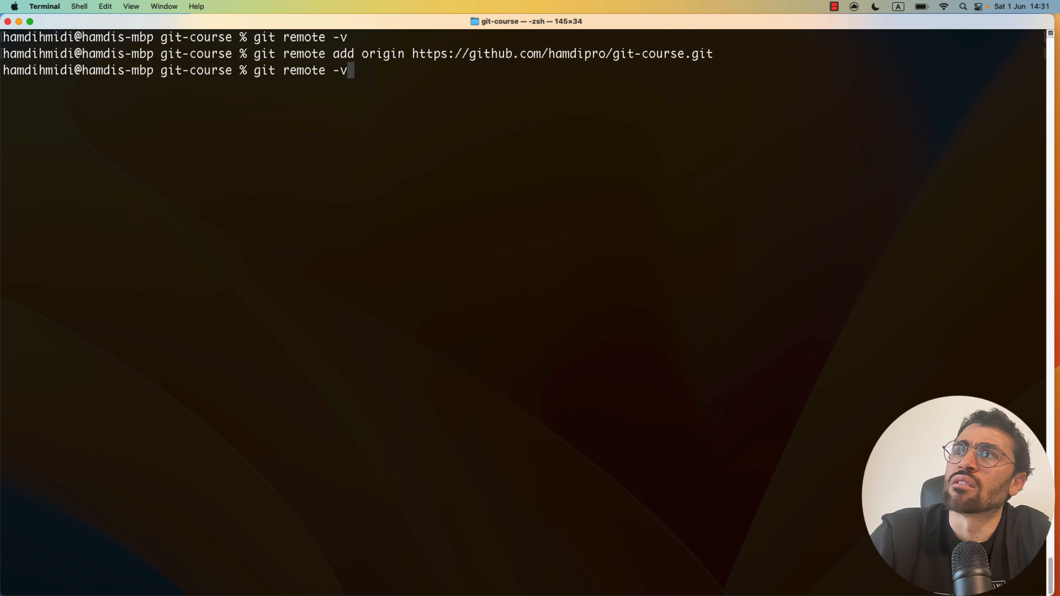
{"action": "key", "text": "Return"}
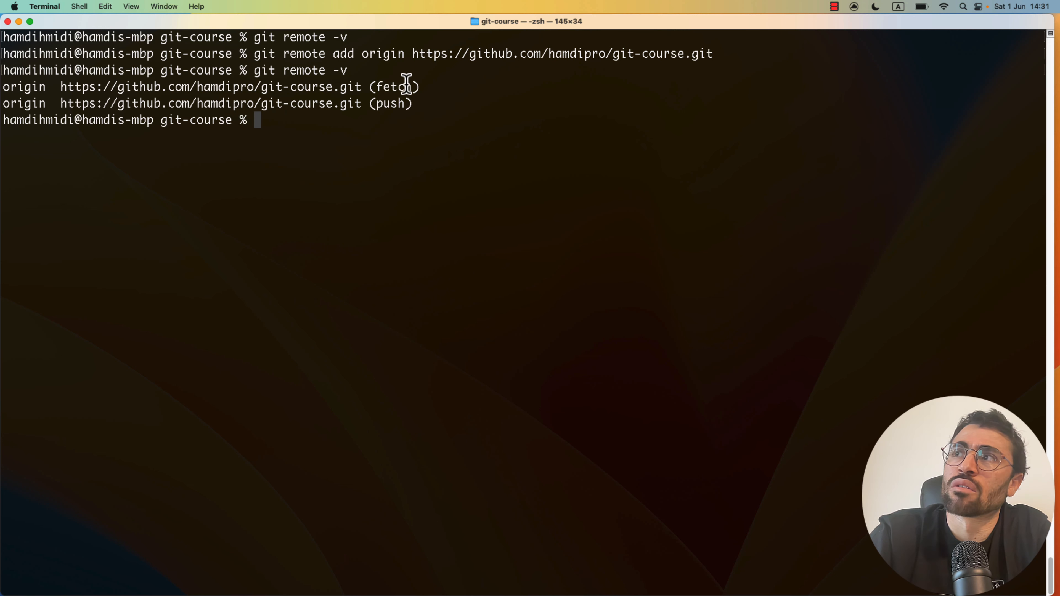
{"action": "double_click", "coordinate": [388, 103]}
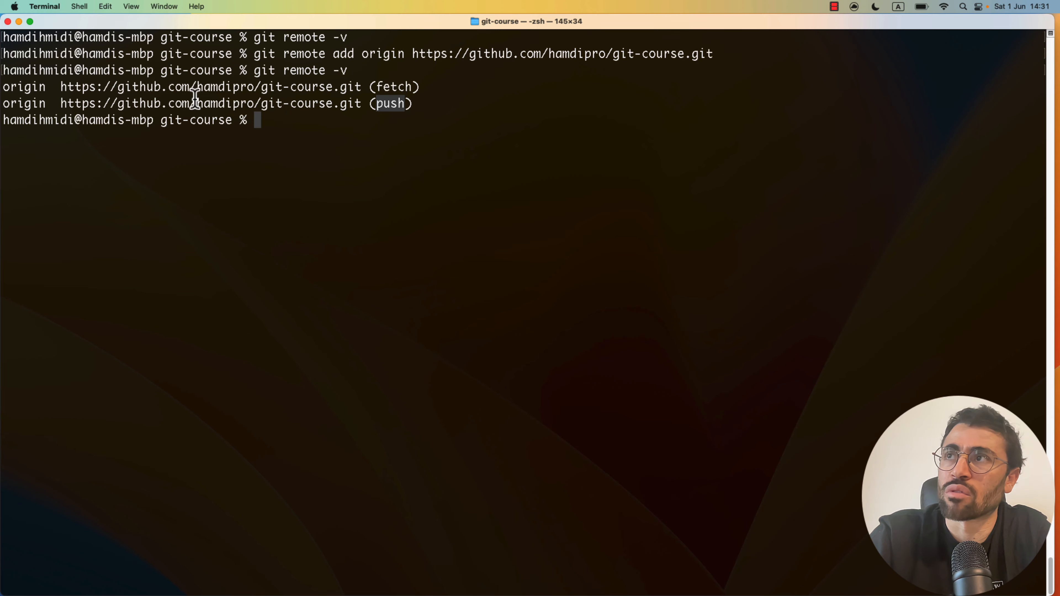
{"action": "key", "text": "ctrl+Up"}
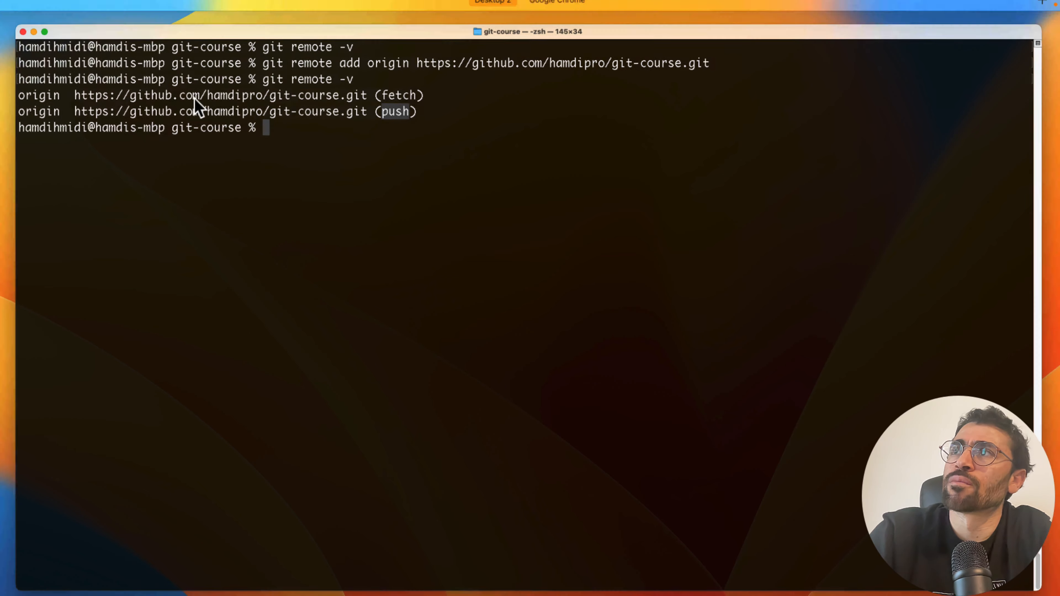
- Copy 'git branch -M main' from GitHub and run it in Terminal
{"action": "left_click", "coordinate": [576, 41]}
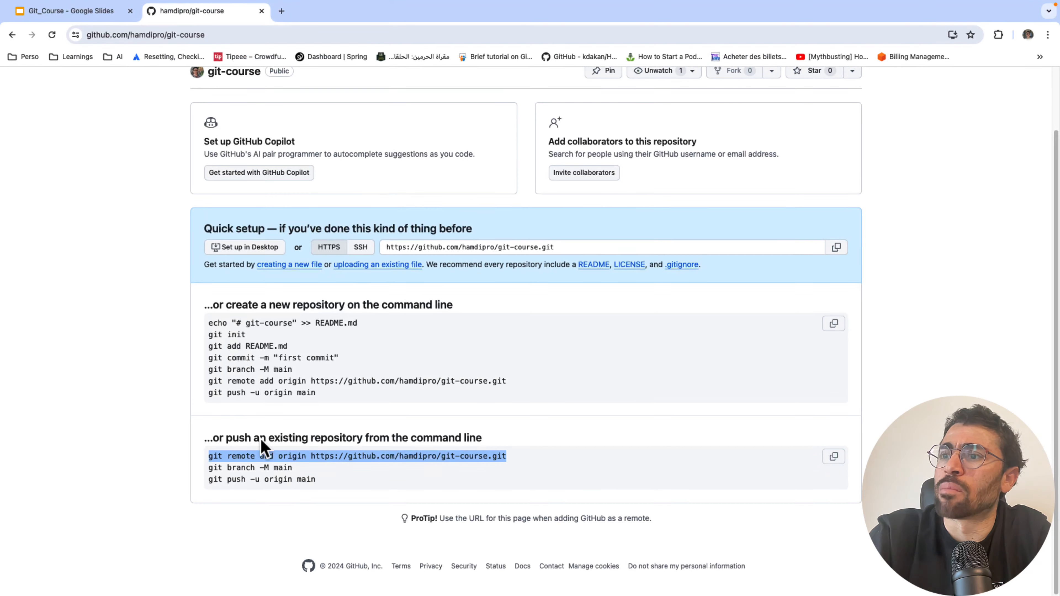
{"action": "left_click", "coordinate": [270, 472]}
{"action": "triple_click", "coordinate": [270, 472]}
{"action": "key", "text": "super+c"}
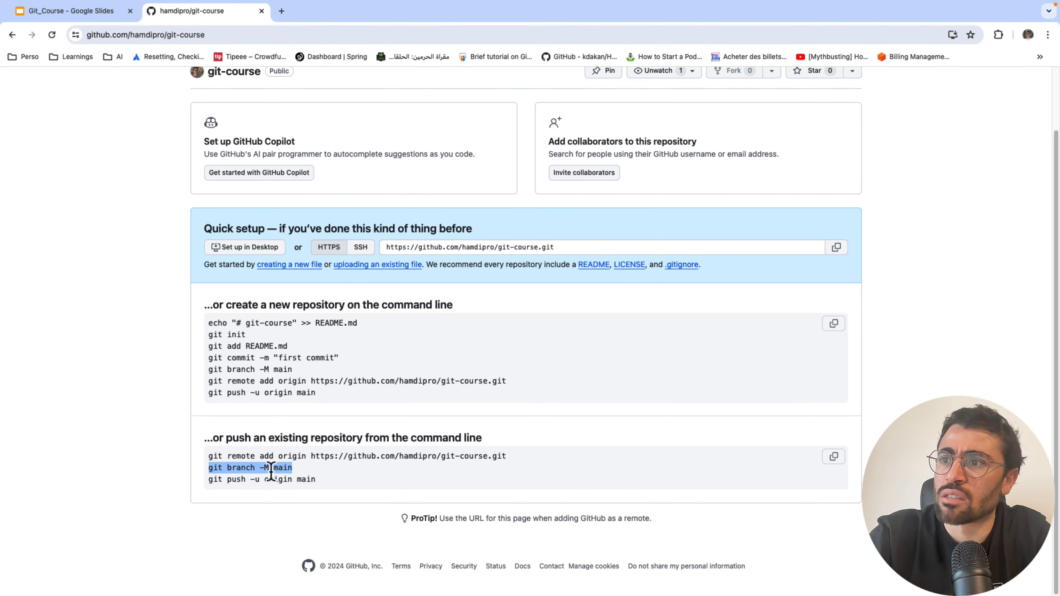
{"action": "key", "text": "ctrl+Left"}
{"action": "right_click", "coordinate": [461, 258]}
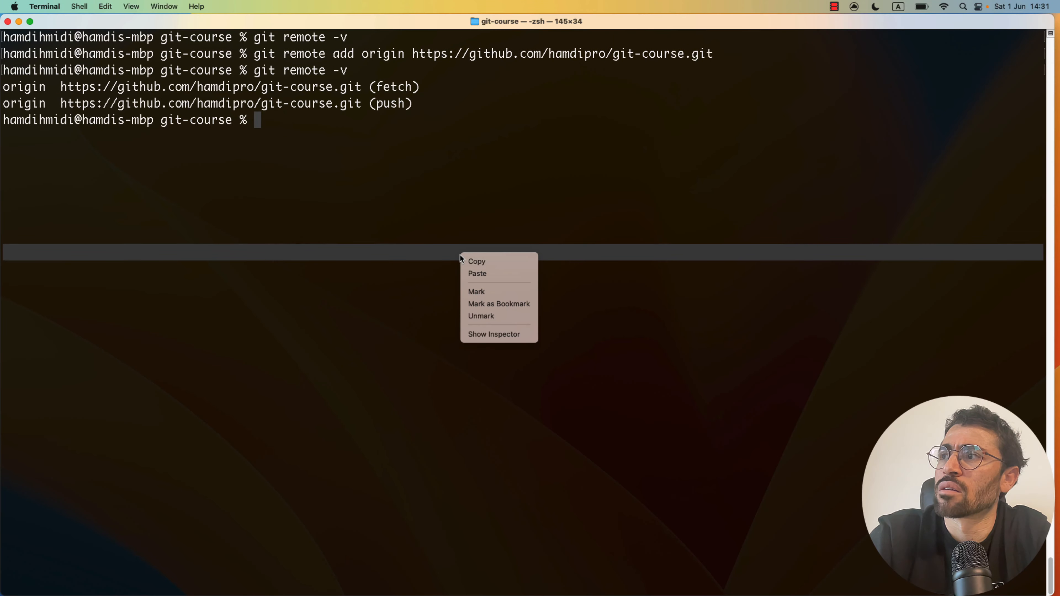
{"action": "left_click", "coordinate": [476, 274]}
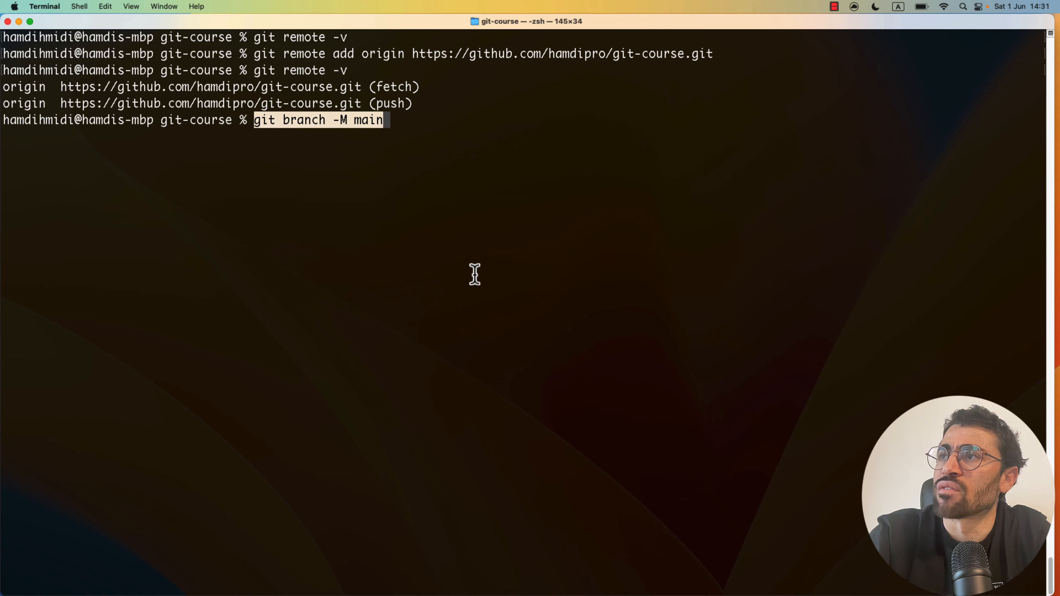
{"action": "key", "text": "Return"}
- Copy the 'git push -u origin main' line from the GitHub repository page
{"action": "key", "text": "super+Tab"}
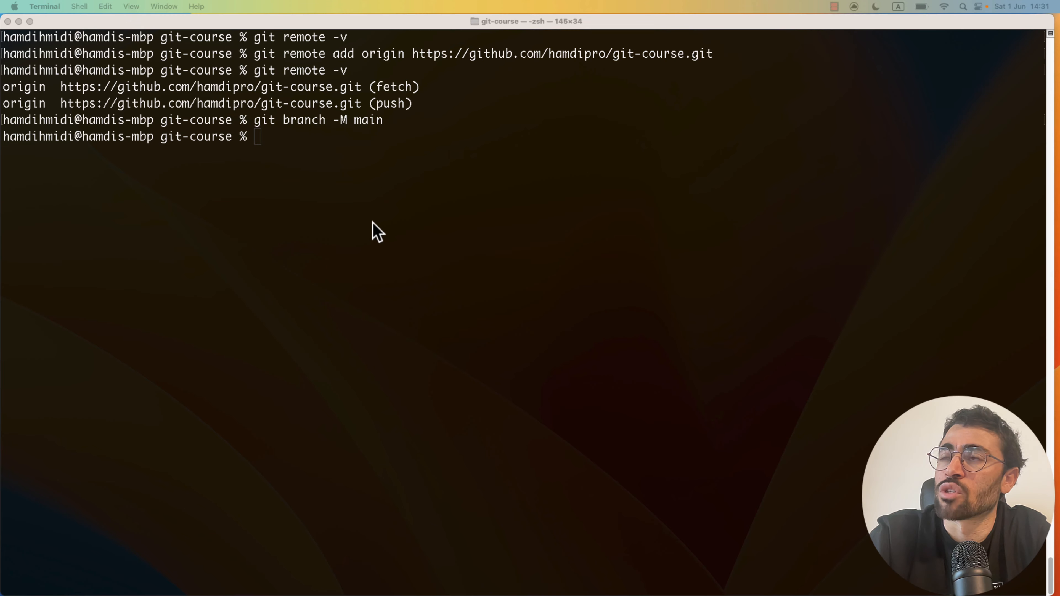
{"action": "key", "text": "ctrl+Up"}
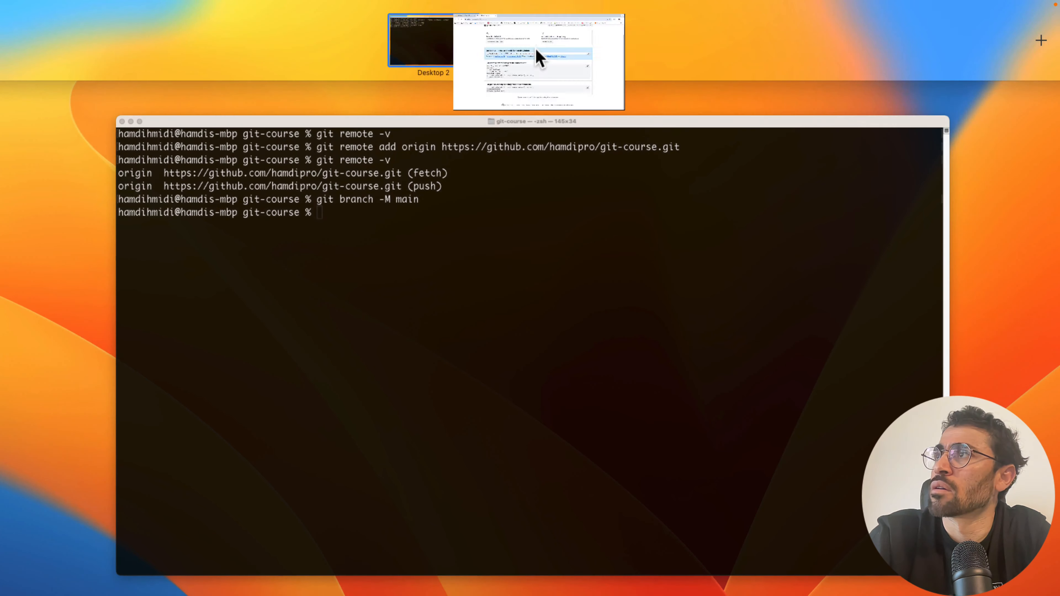
{"action": "left_click", "coordinate": [540, 47]}
{"action": "triple_click", "coordinate": [267, 480]}
{"action": "key", "text": "super+c"}
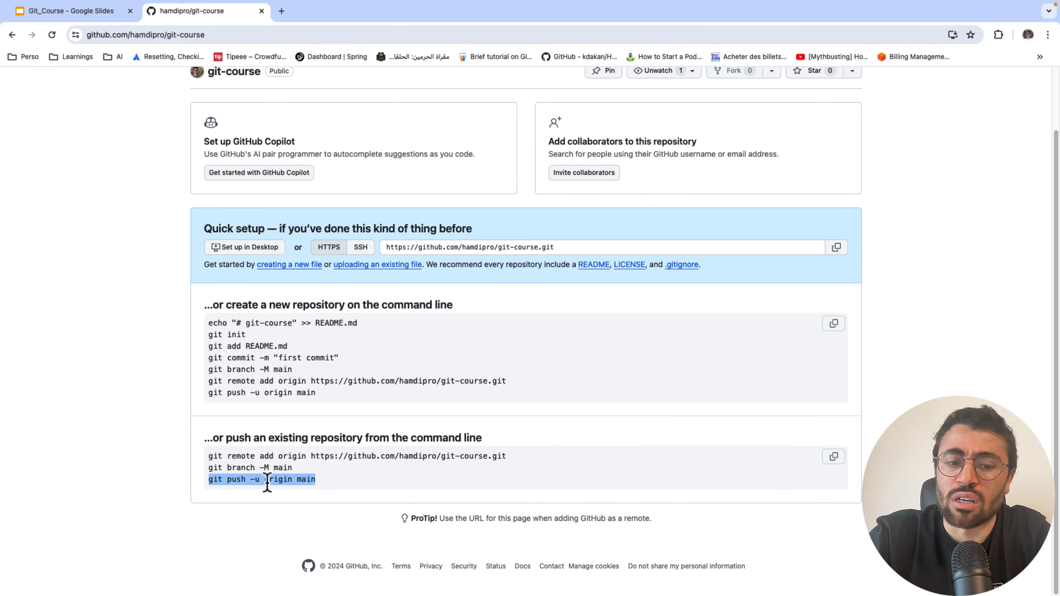
{"action": "key", "text": "ctrl+Left"}
- Run git push -u origin main, entering the account username and password when prompted
{"action": "right_click", "coordinate": [375, 230]}
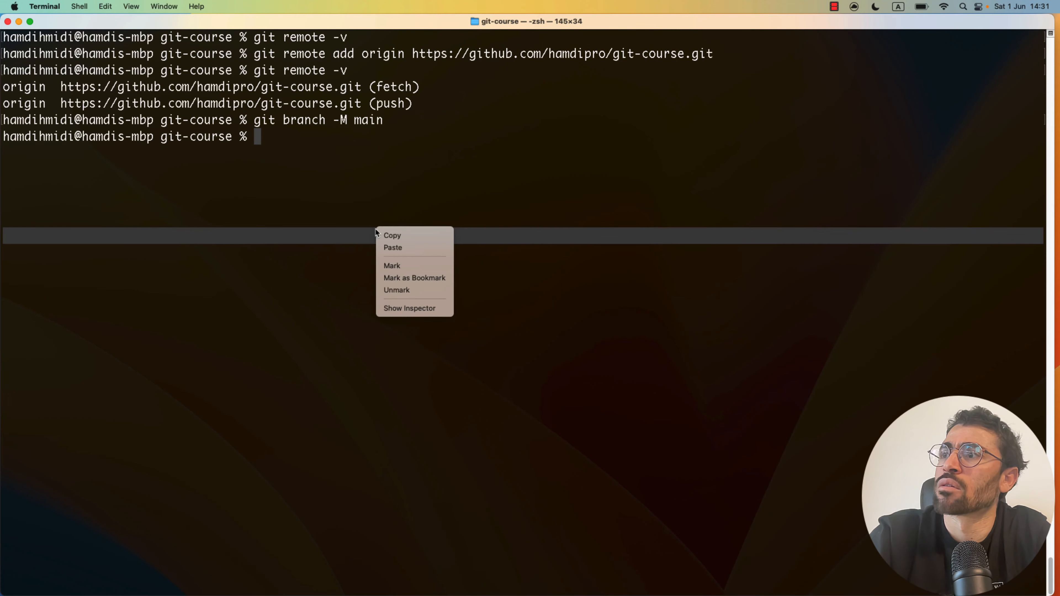
{"action": "left_click", "coordinate": [395, 249]}
{"action": "key", "text": "Return"}
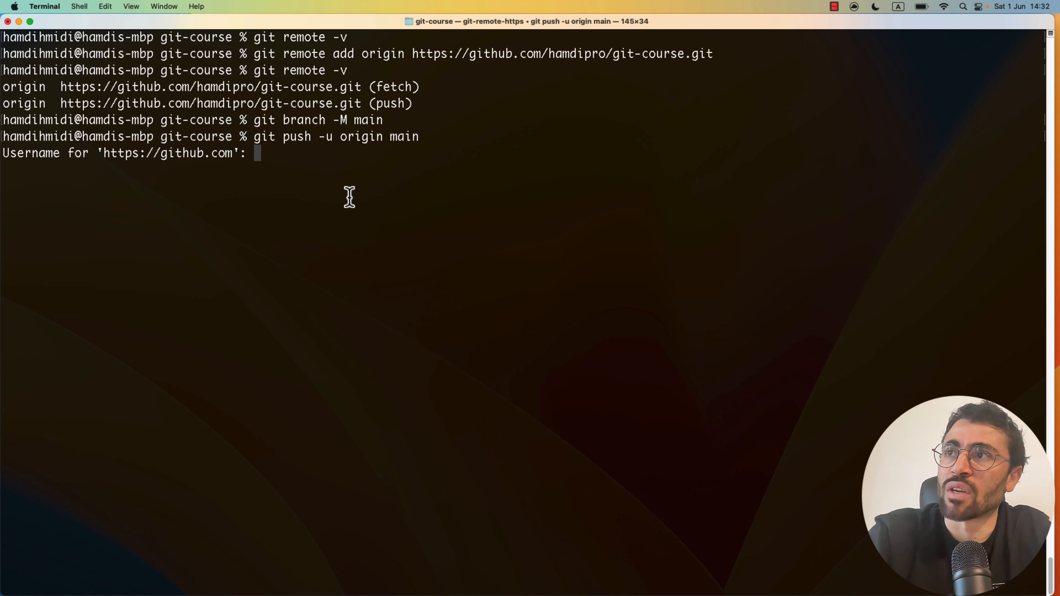
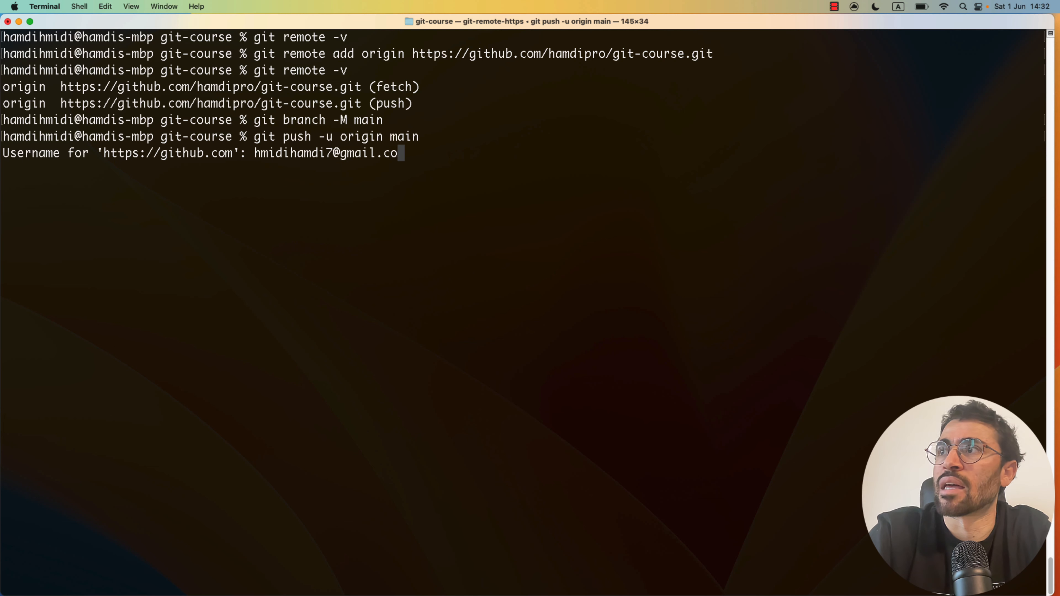
{"action": "key", "text": "Return"}
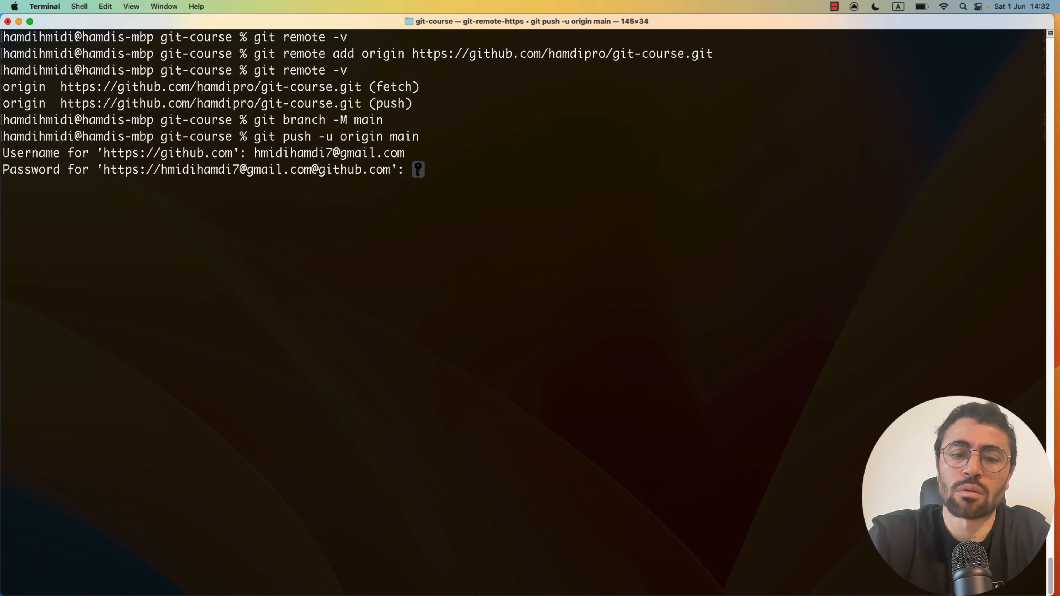
{"action": "key", "text": "Return"}
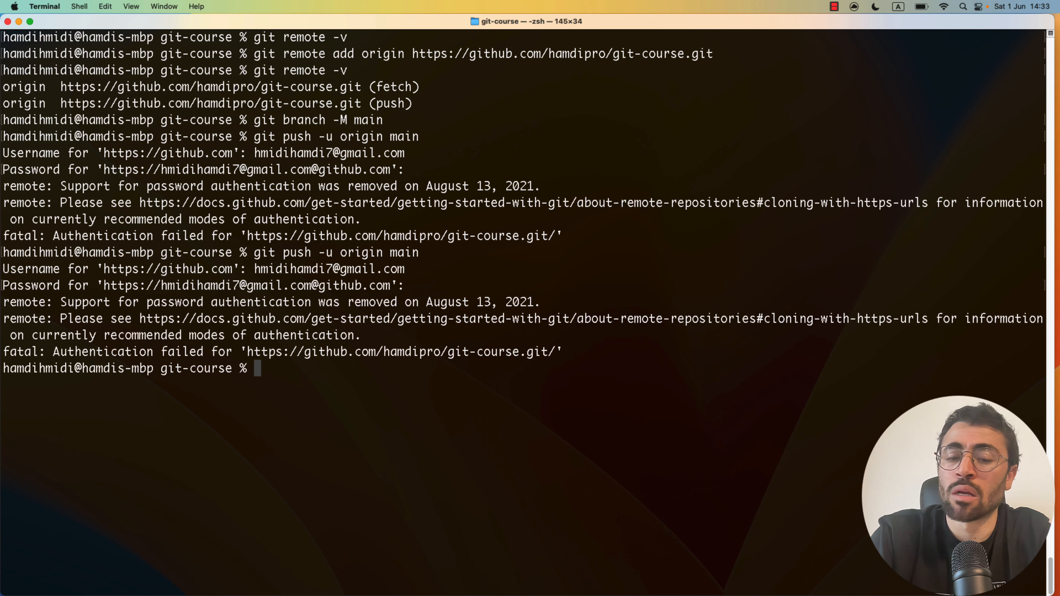
- Clear the Terminal screen after the authentication failure
{"action": "type", "text": "gi"}
{"action": "key", "text": "BackSpace"}
{"action": "key", "text": "BackSpace"}
{"action": "type", "text": "clear"}
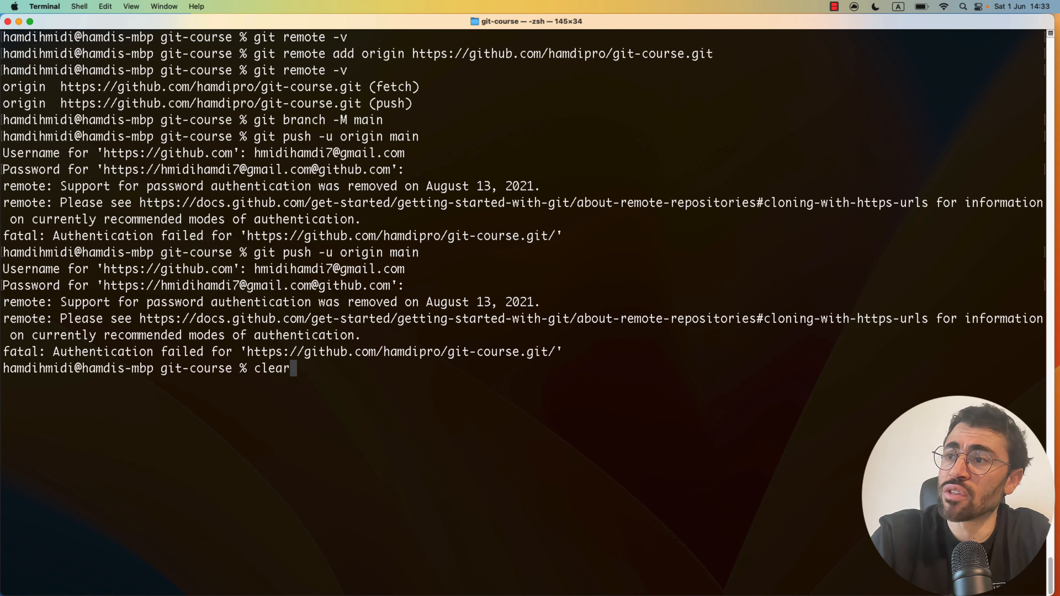
{"action": "key", "text": "Return"}
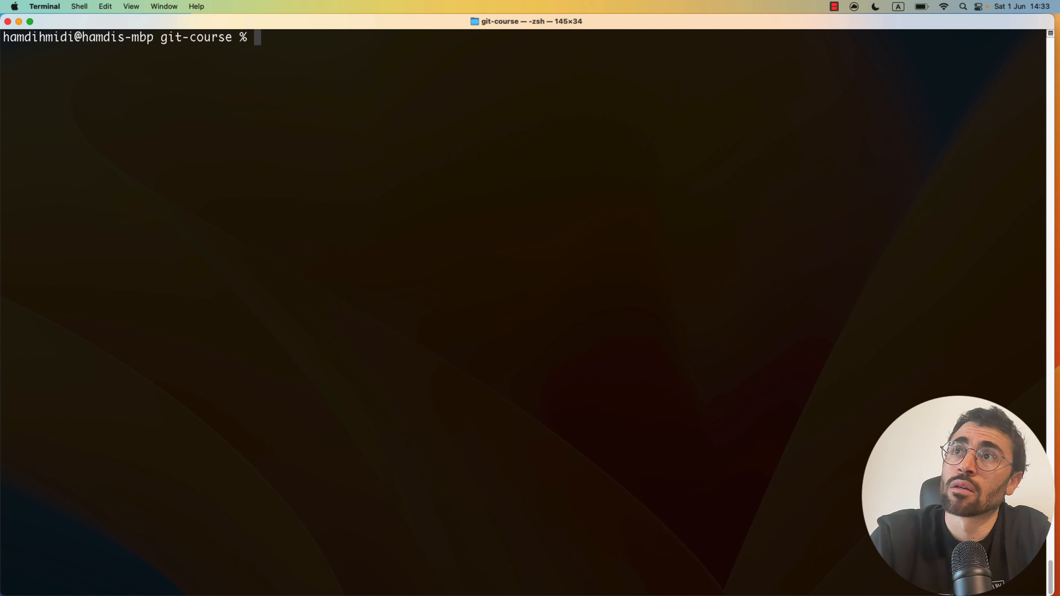
{"action": "key", "text": "super+Tab"}
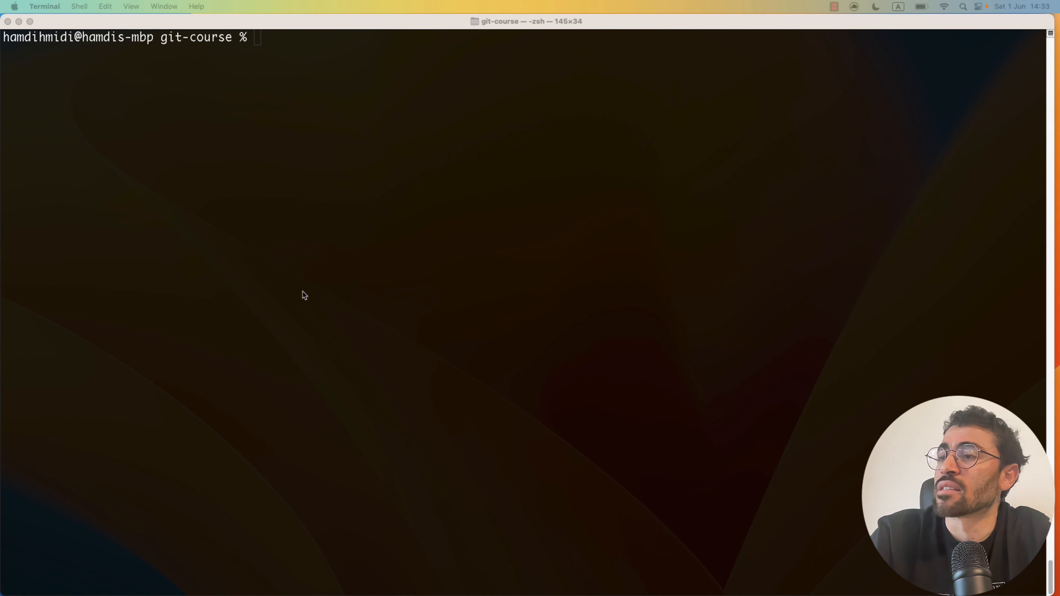
{"action": "key", "text": "ctrl+Up"}
- Switch Quick setup to SSH and copy the 'git remote add origin git@…' line
{"action": "left_click", "coordinate": [604, 60]}
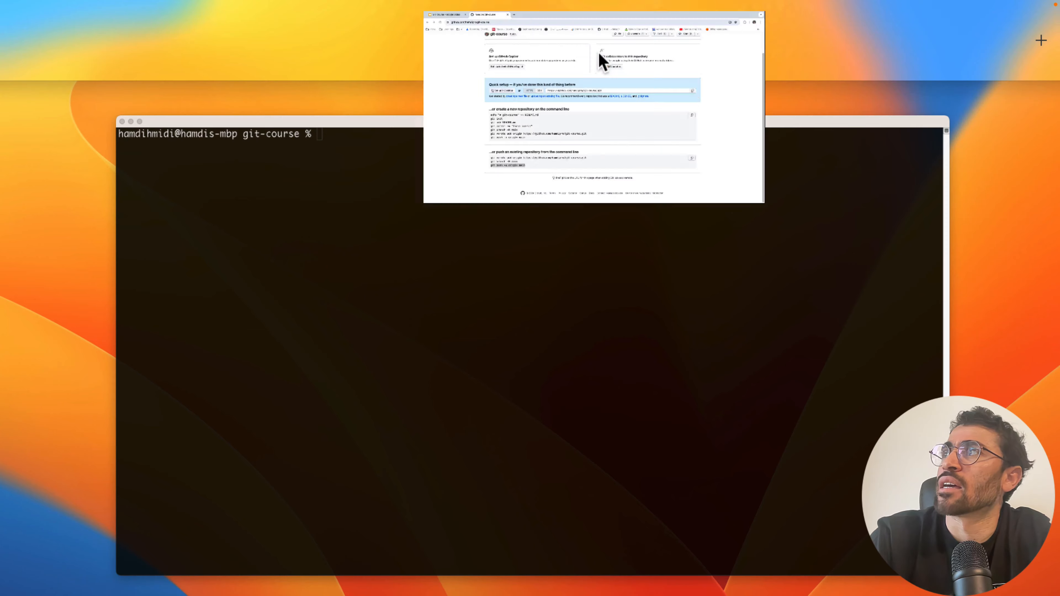
{"action": "scroll", "coordinate": [570, 192], "scroll_direction": "up", "scroll_amount": 3}
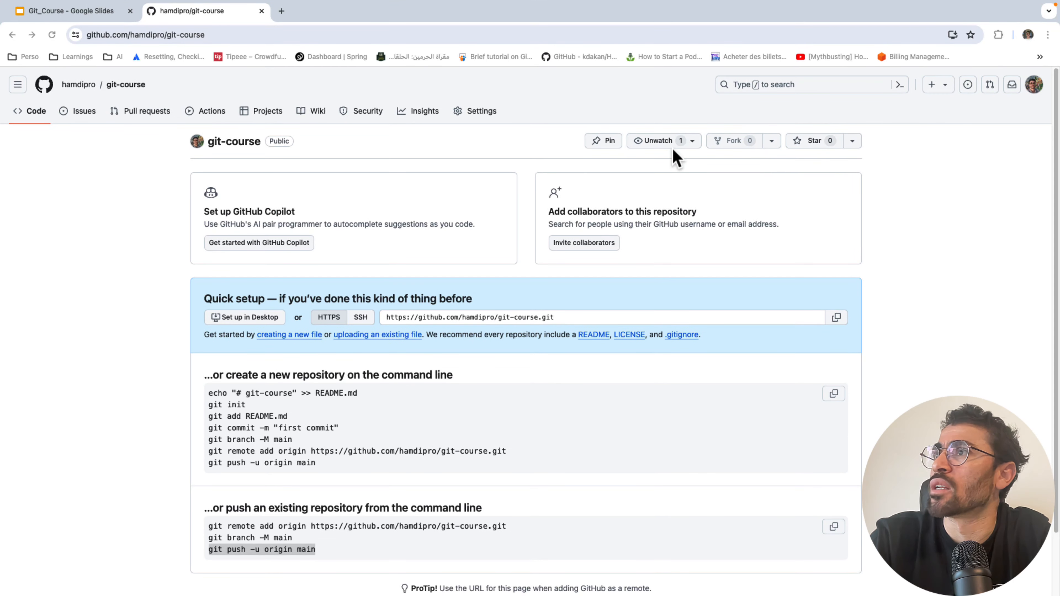
{"action": "left_click", "coordinate": [360, 319]}
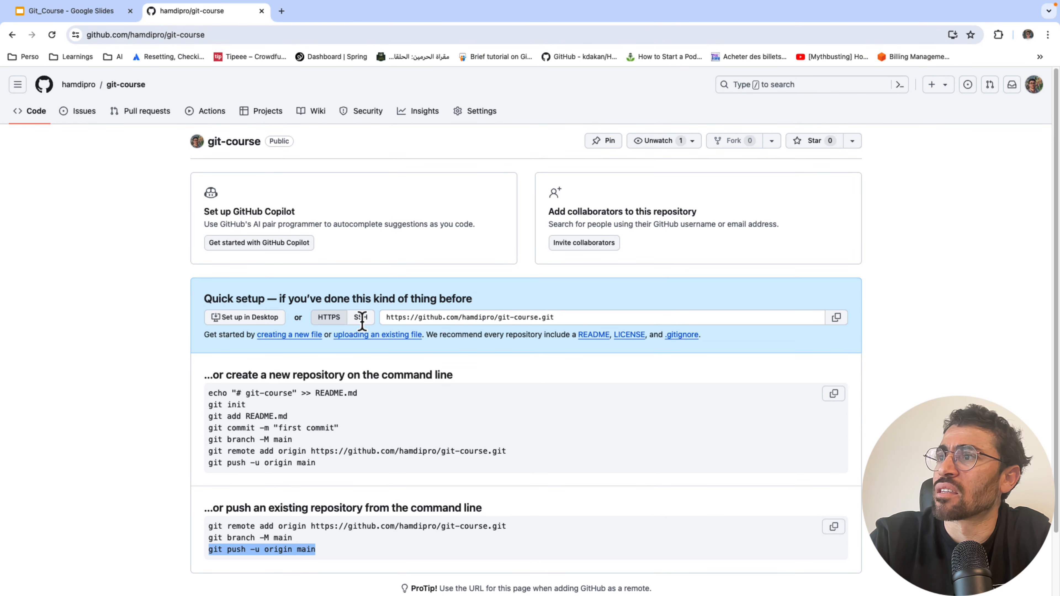
{"action": "left_click", "coordinate": [360, 318]}
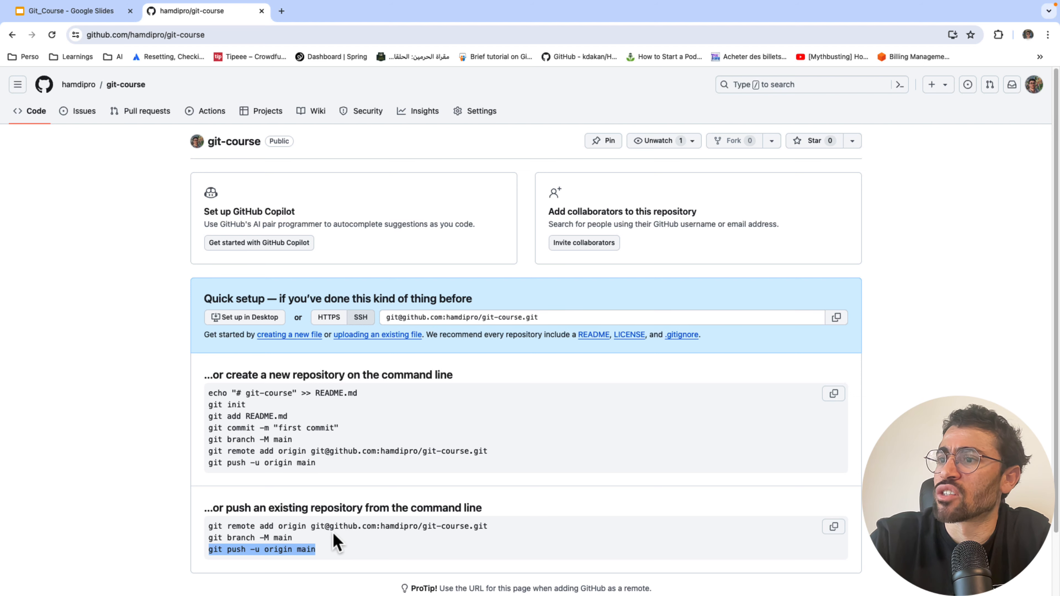
{"action": "triple_click", "coordinate": [346, 525]}
{"action": "key", "text": "super+c"}
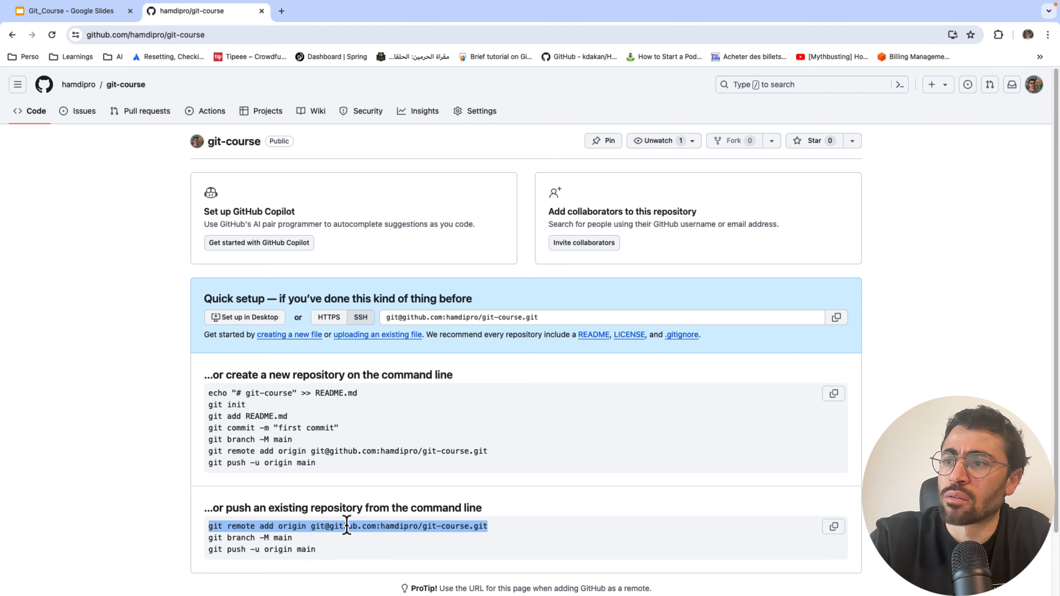
{"action": "key", "text": "ctrl+Left"}
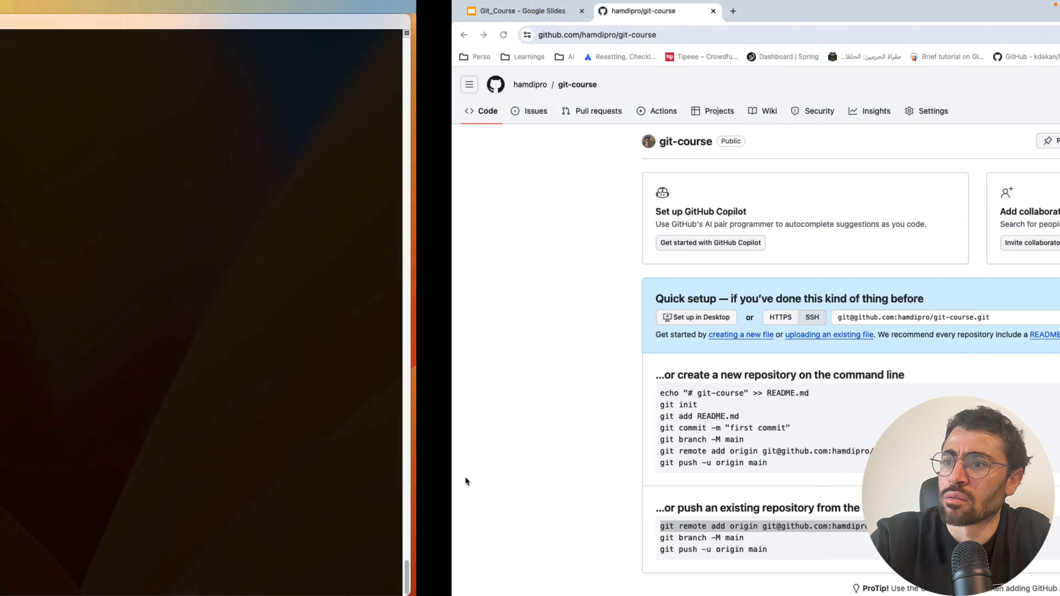
{"action": "right_click", "coordinate": [457, 309]}
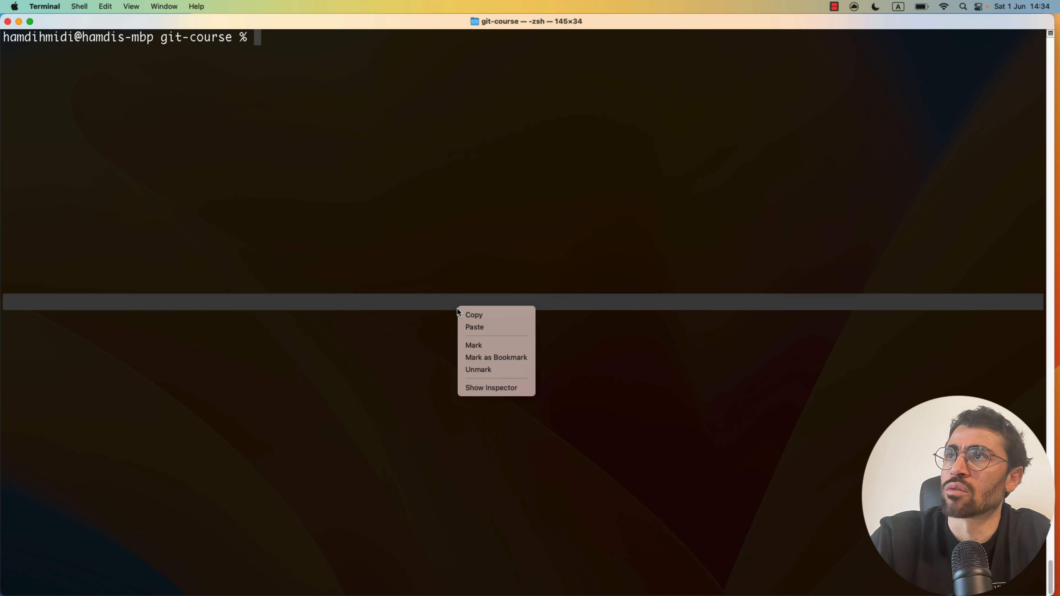
- Point origin at the SSH address by rewriting the pasted command as 'git remote set-url origin …'
{"action": "left_click", "coordinate": [475, 328]}
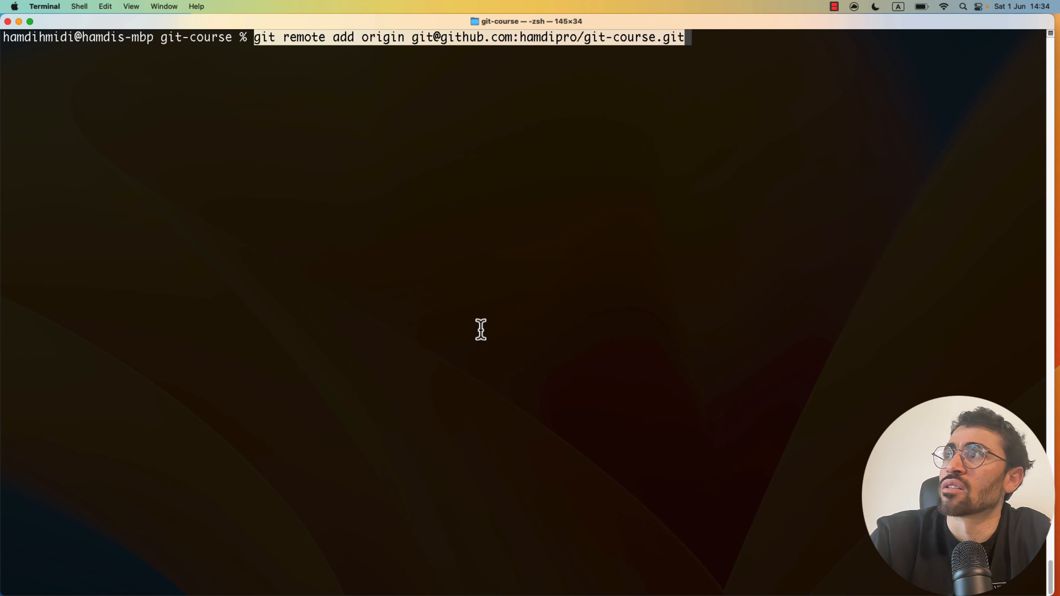
{"action": "key", "text": "Return"}
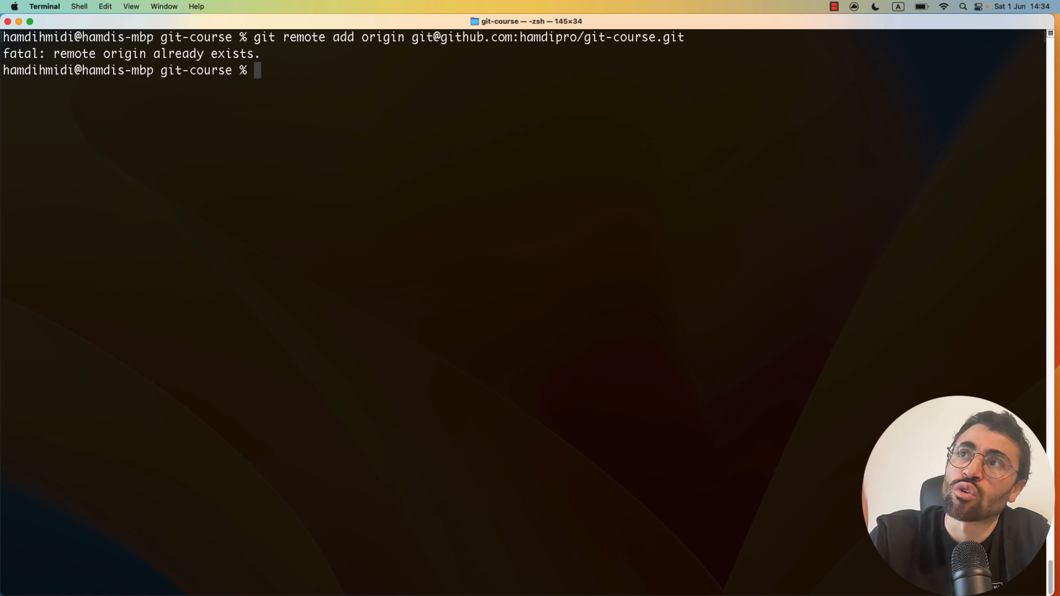
{"action": "key", "text": "Up"}
{"action": "key", "text": "Left"}
{"action": "key", "text": "Left"}
{"action": "key", "text": "Left"}
{"action": "key", "text": "Left"}
{"action": "key", "text": "Left"}
{"action": "key", "text": "Left"}
{"action": "key", "text": "Left"}
{"action": "key", "text": "Left"}
{"action": "key", "text": "Left"}
{"action": "key", "text": "Left"}
{"action": "key", "text": "Left"}
{"action": "key", "text": "Left"}
{"action": "key", "text": "Left"}
{"action": "key", "text": "Left"}
{"action": "key", "text": "Left"}
{"action": "key", "text": "Left"}
{"action": "key", "text": "Left"}
{"action": "key", "text": "Left"}
{"action": "key", "text": "Left"}
{"action": "key", "text": "Left"}
{"action": "key", "text": "Left"}
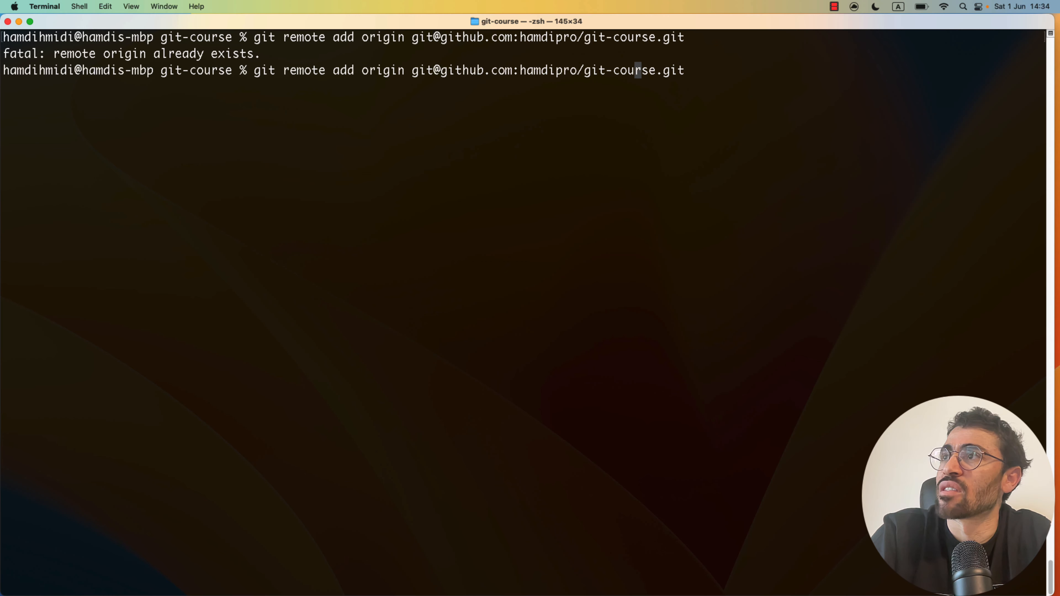
{"action": "key", "text": "Left"}
{"action": "key", "text": "Left"}
{"action": "key", "text": "Left"}
{"action": "key", "text": "Left"}
{"action": "key", "text": "Left"}
{"action": "key", "text": "Left"}
{"action": "key", "text": "Left"}
{"action": "key", "text": "Left"}
{"action": "key", "text": "Left"}
{"action": "key", "text": "Left"}
{"action": "key", "text": "Left"}
{"action": "key", "text": "Left"}
{"action": "key", "text": "Left"}
{"action": "key", "text": "Left"}
{"action": "key", "text": "Left"}
{"action": "key", "text": "Left"}
{"action": "key", "text": "Left"}
{"action": "key", "text": "Left"}
{"action": "key", "text": "Left"}
{"action": "key", "text": "Left"}
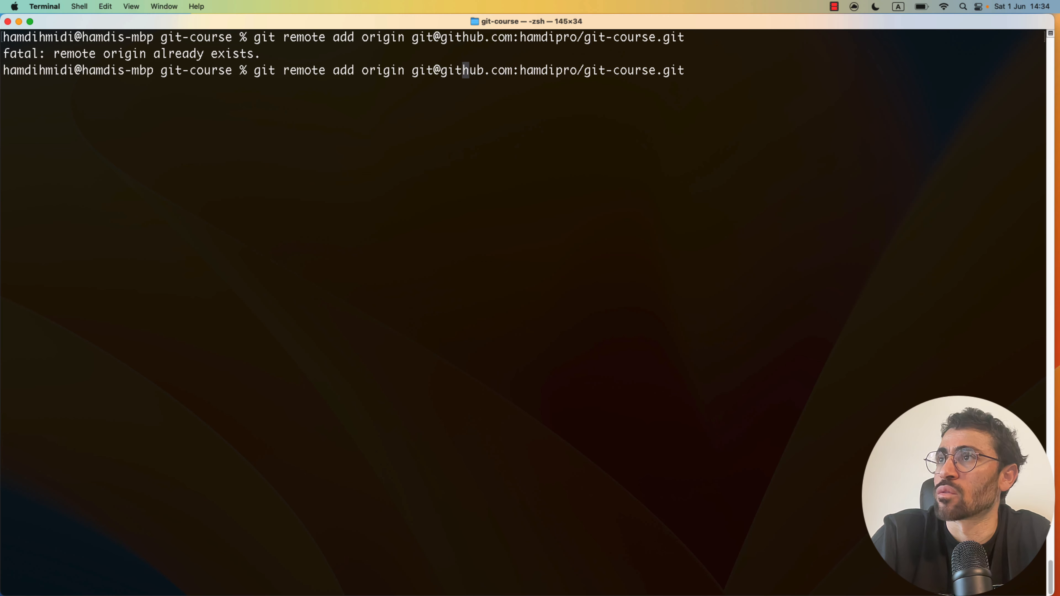
{"action": "key", "text": "BackSpace"}
{"action": "key", "text": "BackSpace"}
{"action": "key", "text": "BackSpace"}
{"action": "key", "text": "BackSpace"}
{"action": "key", "text": "BackSpace"}
{"action": "key", "text": "BackSpace"}
{"action": "key", "text": "BackSpace"}
{"action": "key", "text": "BackSpace"}
{"action": "key", "text": "BackSpace"}
{"action": "key", "text": "BackSpace"}
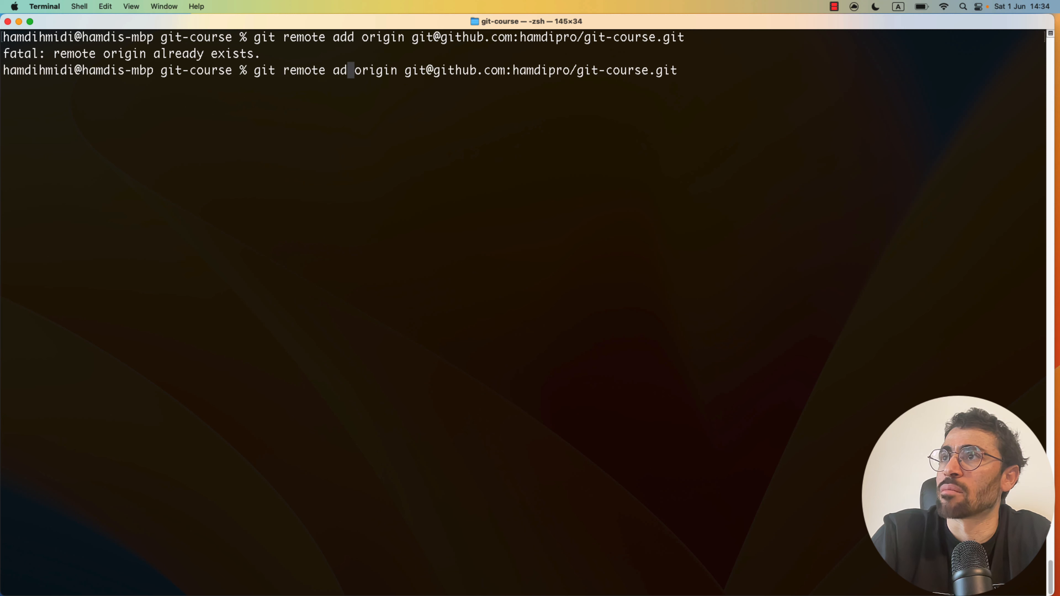
{"action": "key", "text": "BackSpace"}
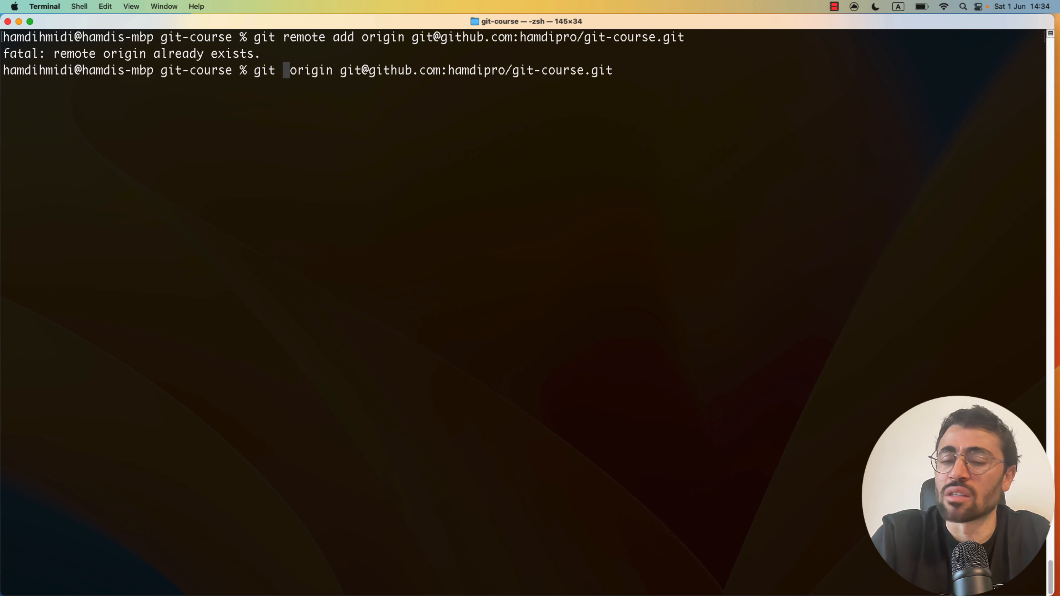
{"action": "type", "text": "set-"}
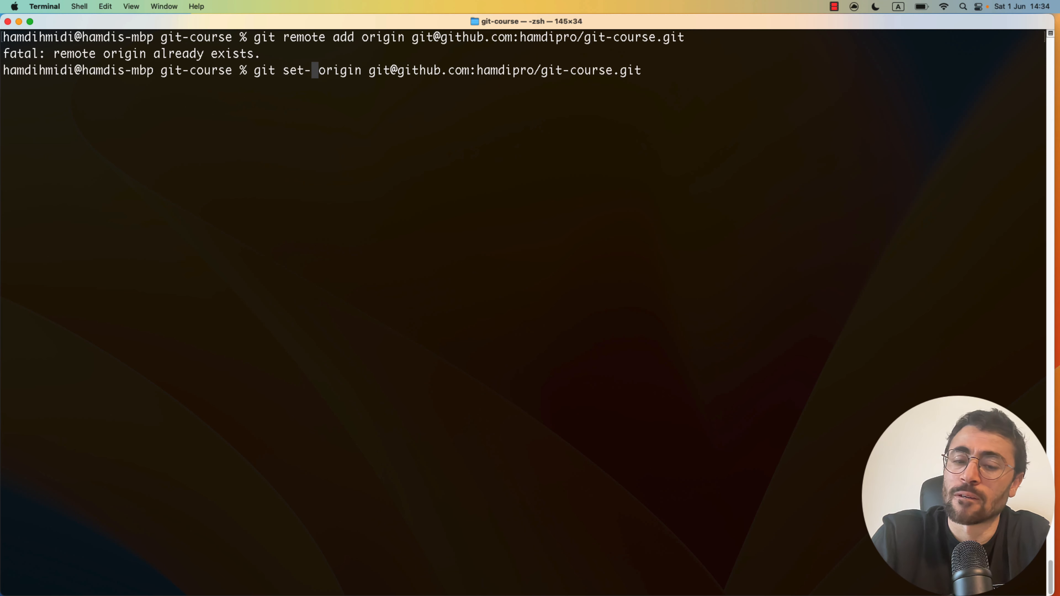
{"action": "type", "text": "url"}
{"action": "key", "text": "Left"}
{"action": "key", "text": "Left"}
{"action": "key", "text": "Left"}
{"action": "key", "text": "Left"}
{"action": "key", "text": "Left"}
{"action": "key", "text": "Left"}
{"action": "key", "text": "Left"}
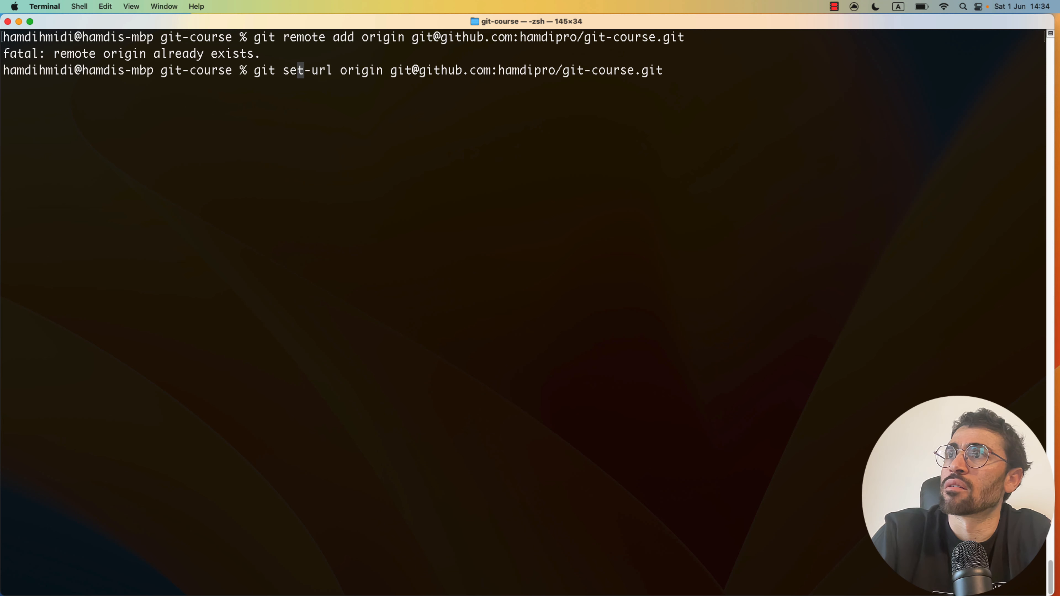
{"action": "type", "text": "remote"}
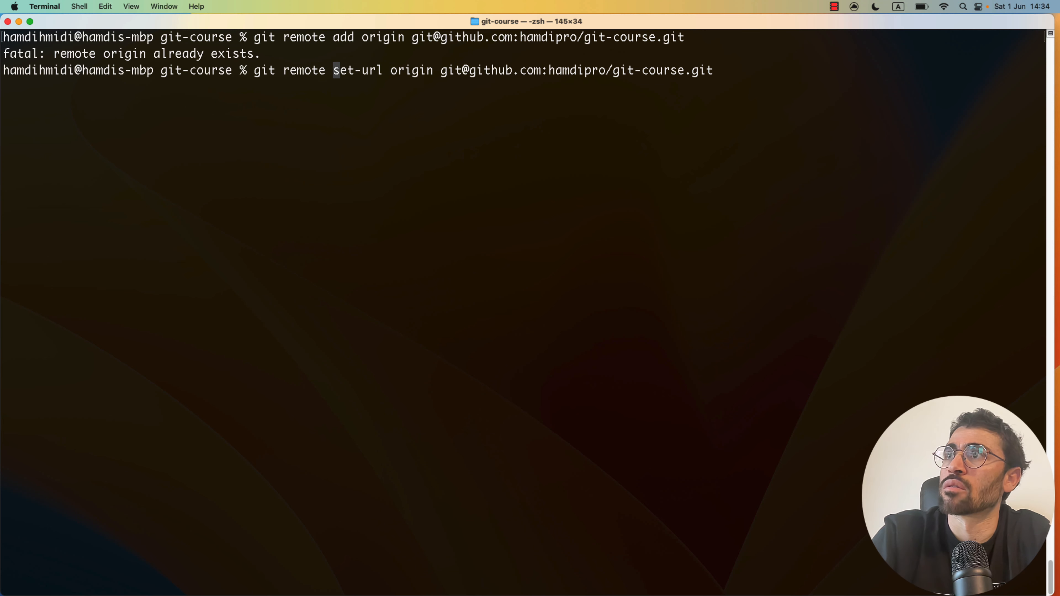
{"action": "key", "text": "Return"}
- Verify with git remote -v that origin uses the SSH address, then recall git push -u origin main
{"action": "key", "text": "Up"}
{"action": "key", "text": "Up"}
{"action": "key", "text": "Up"}
{"action": "key", "text": "Up"}
{"action": "key", "text": "Up"}
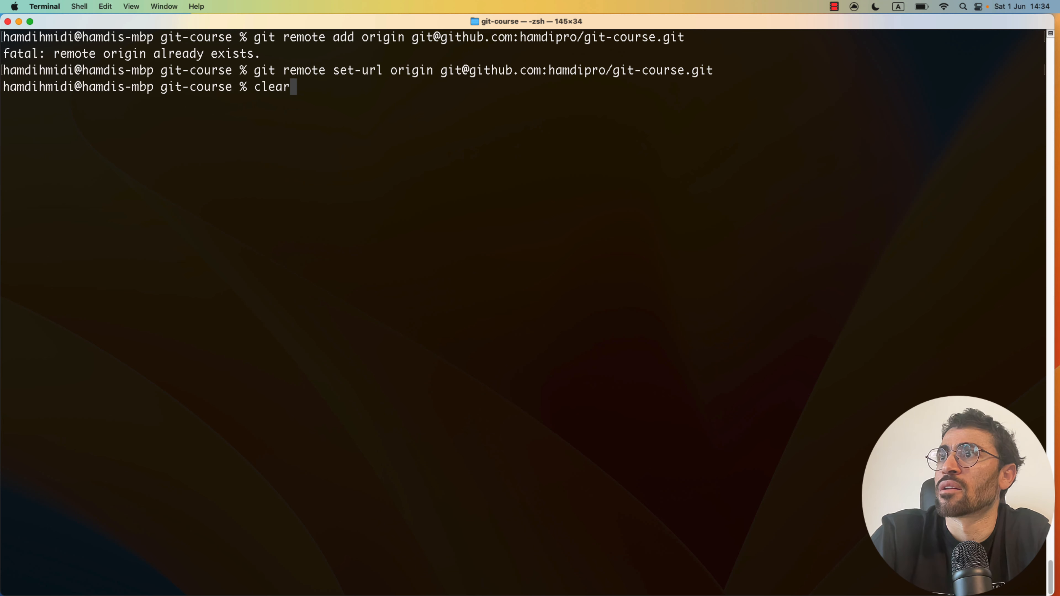
{"action": "key", "text": "Up"}
{"action": "key", "text": "Return"}
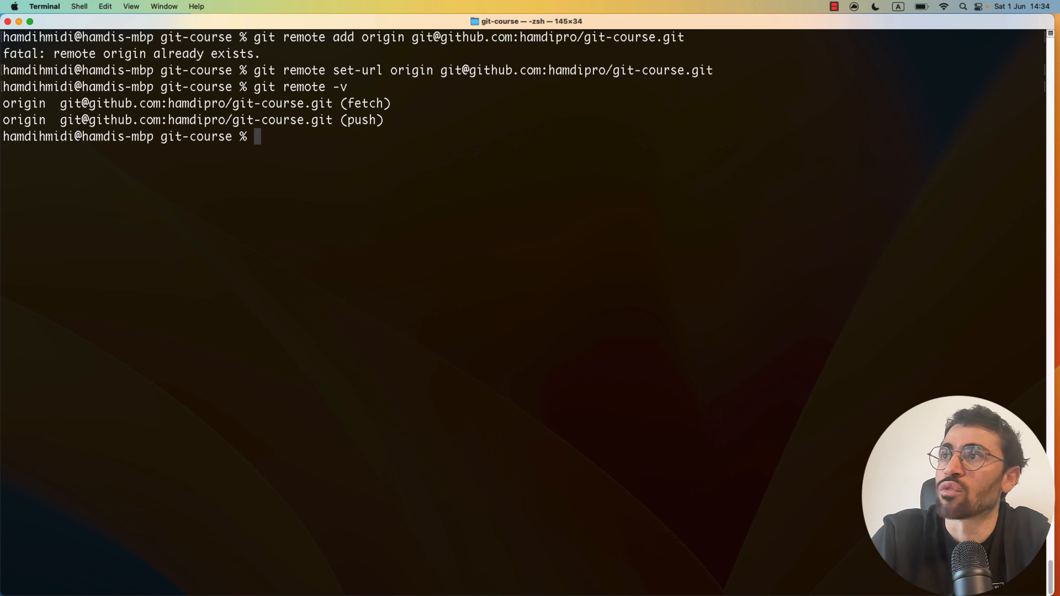
{"action": "key", "text": "Up"}
{"action": "key", "text": "Up"}
{"action": "key", "text": "Up"}
{"action": "key", "text": "Up"}
{"action": "key", "text": "Up"}
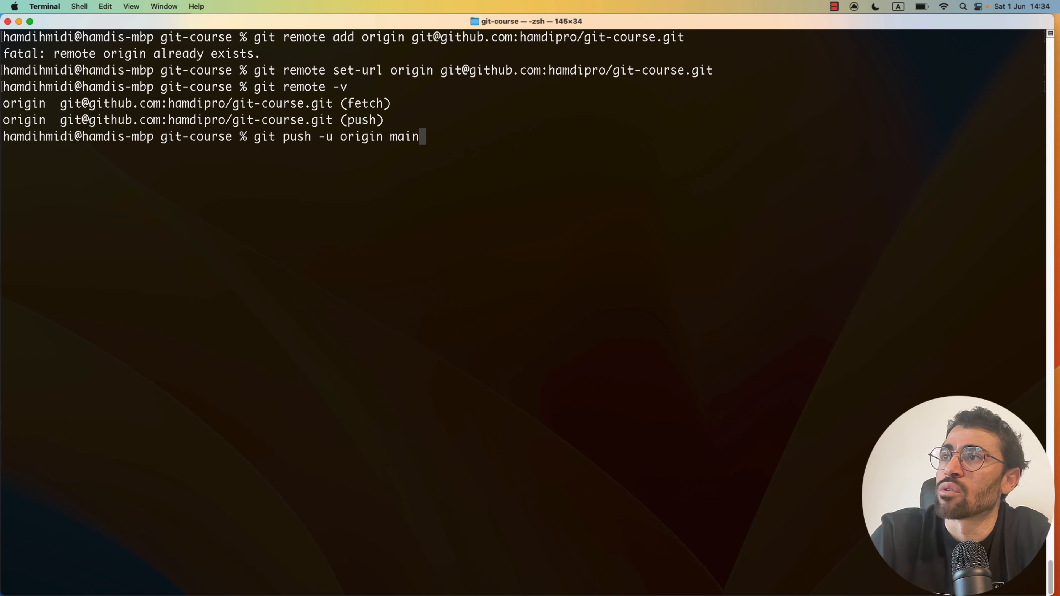
- Push main over SSH, trusting GitHub's host key with 'yes'; it fails with Permission denied (publickey)
{"action": "key", "text": "Return"}
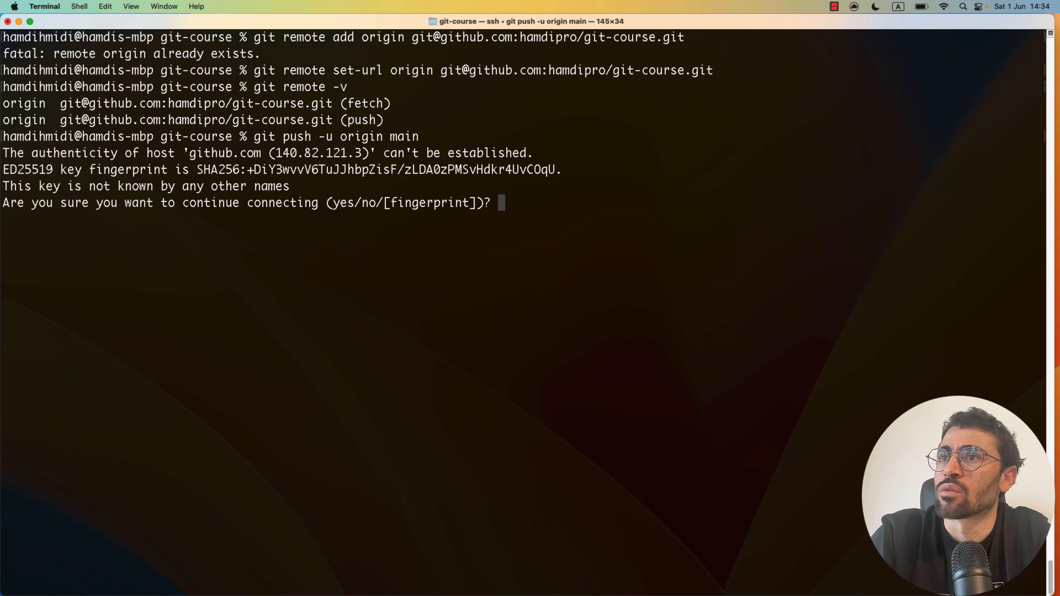
{"action": "type", "text": "yes"}
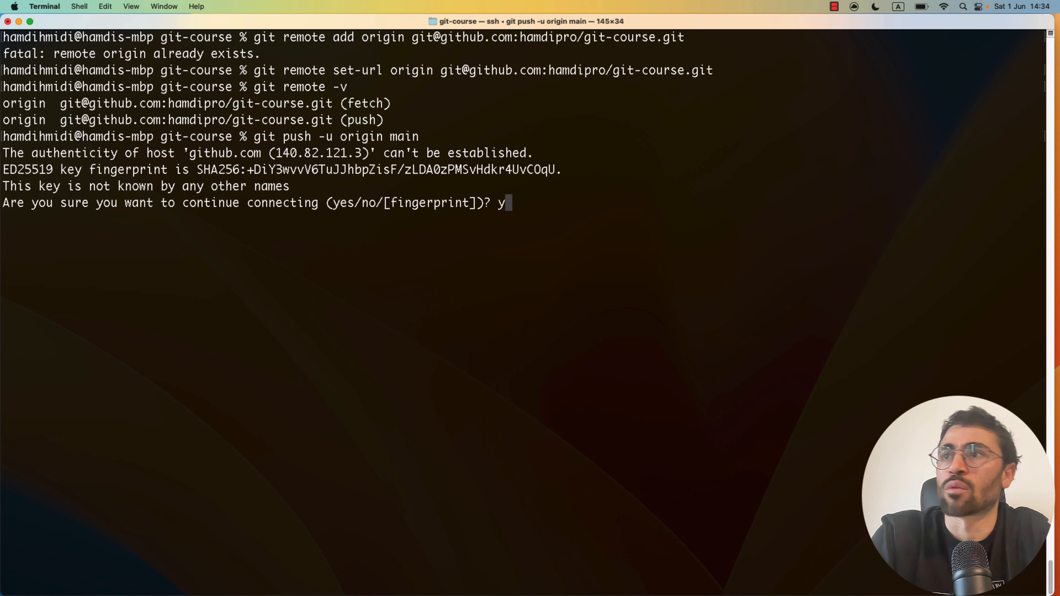
{"action": "key", "text": "Return"}
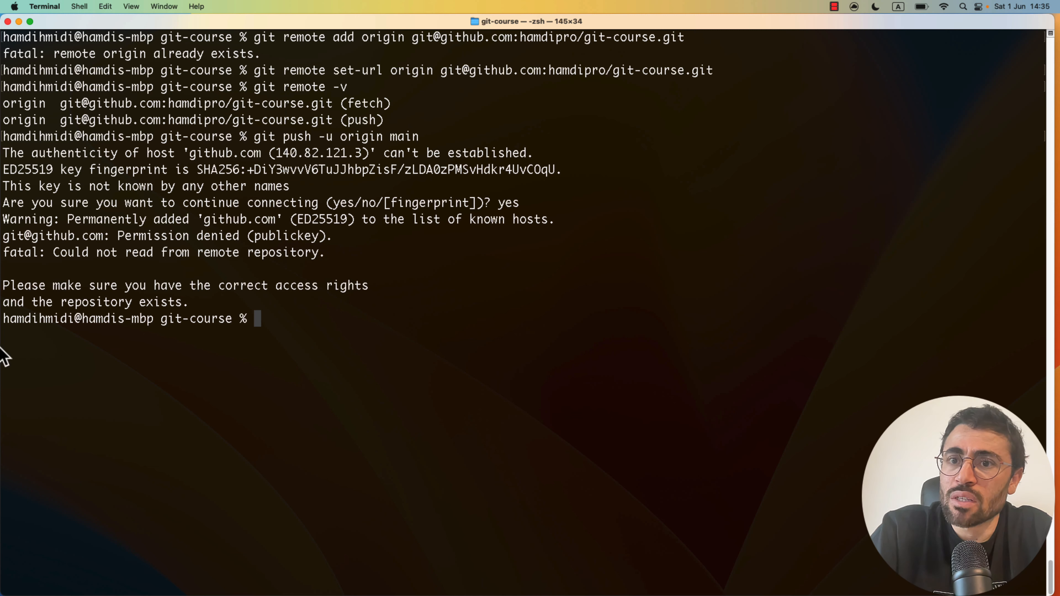
{"action": "key", "text": "ctrl+Up"}
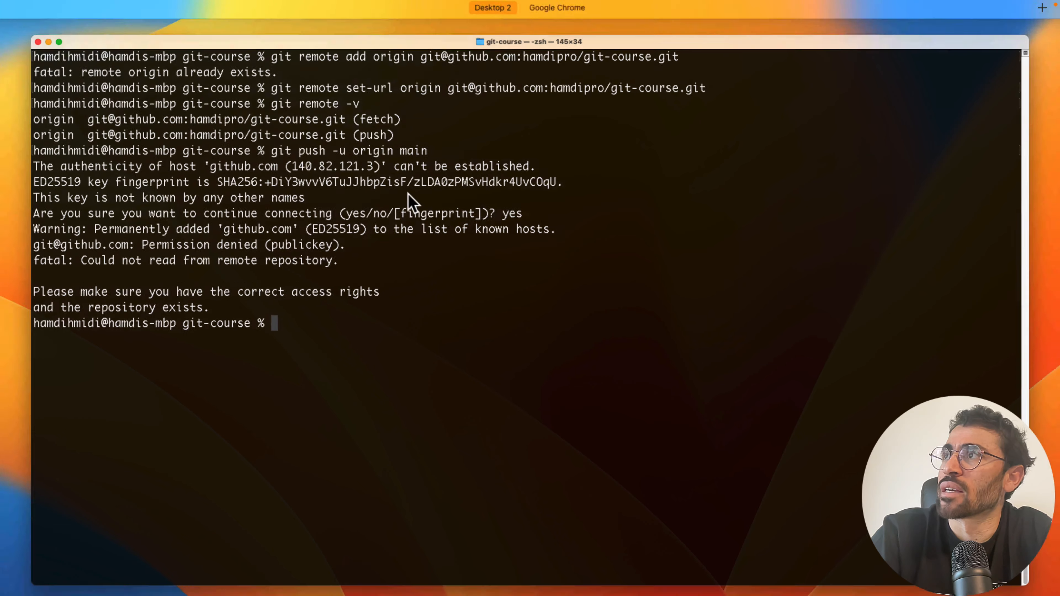
{"action": "left_click", "coordinate": [528, 63]}
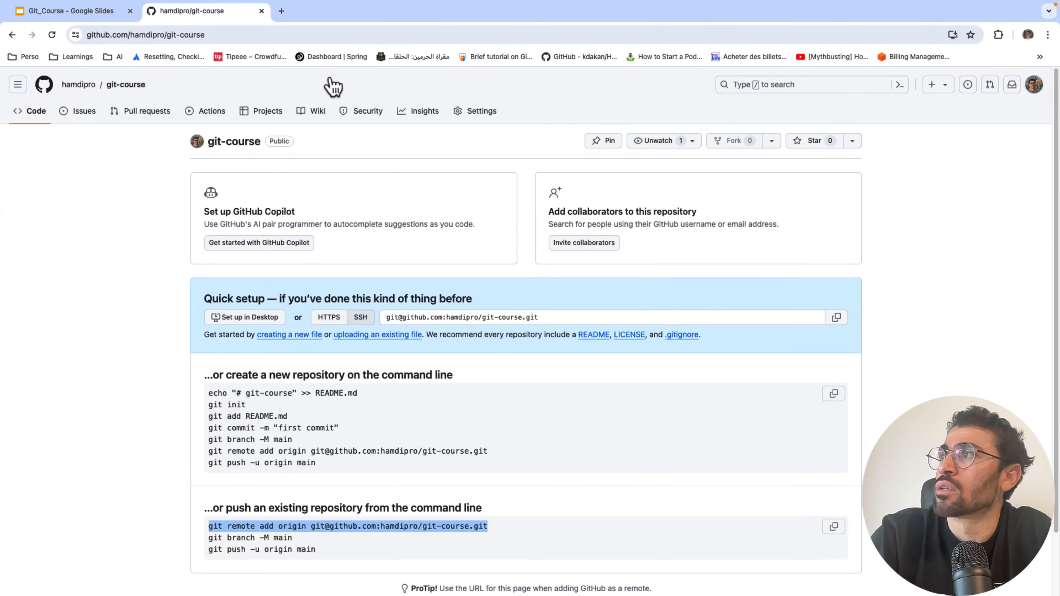
- Go to Settings > SSH and GPG keys and start a new SSH key
{"action": "left_click", "coordinate": [1034, 86]}
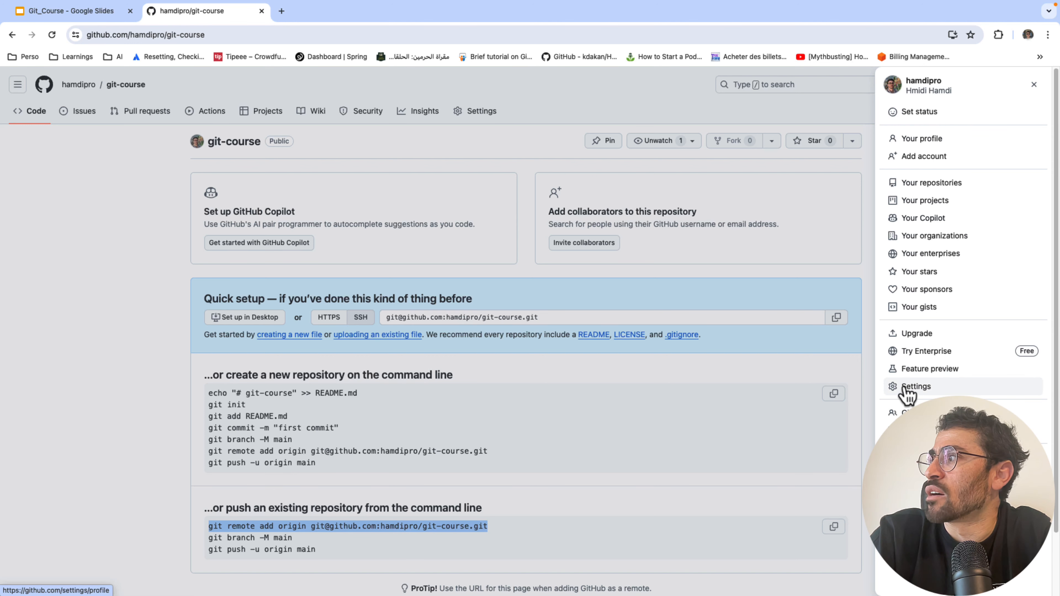
{"action": "left_click", "coordinate": [914, 396]}
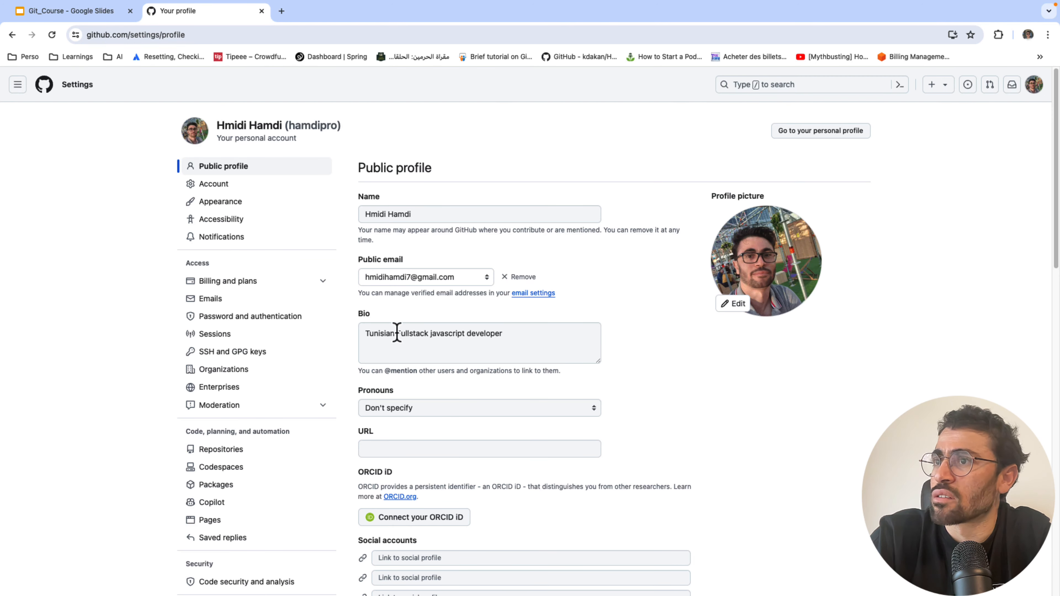
{"action": "left_click", "coordinate": [235, 356]}
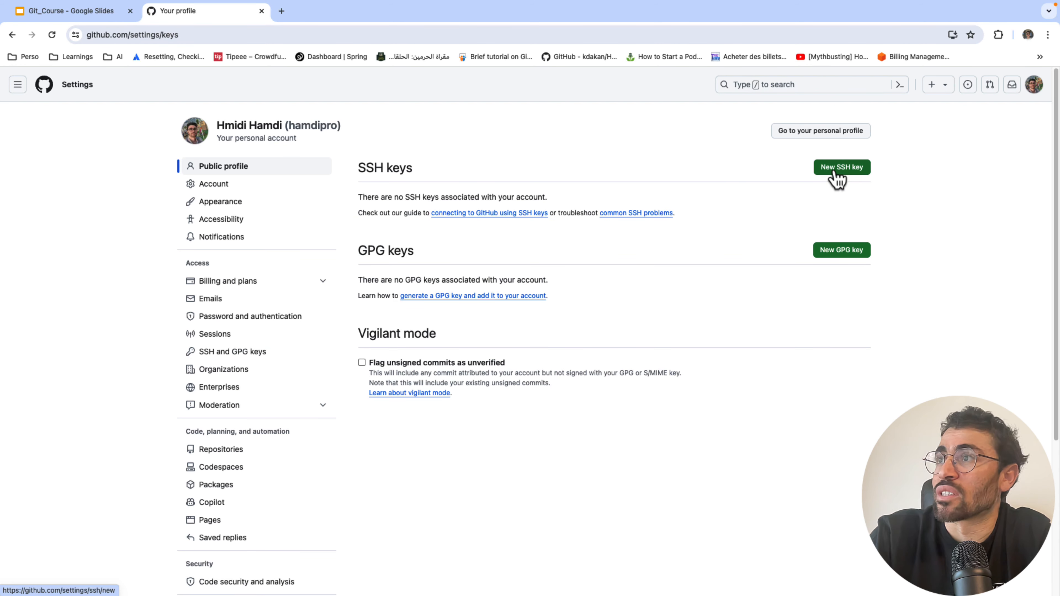
{"action": "left_click", "coordinate": [837, 180]}
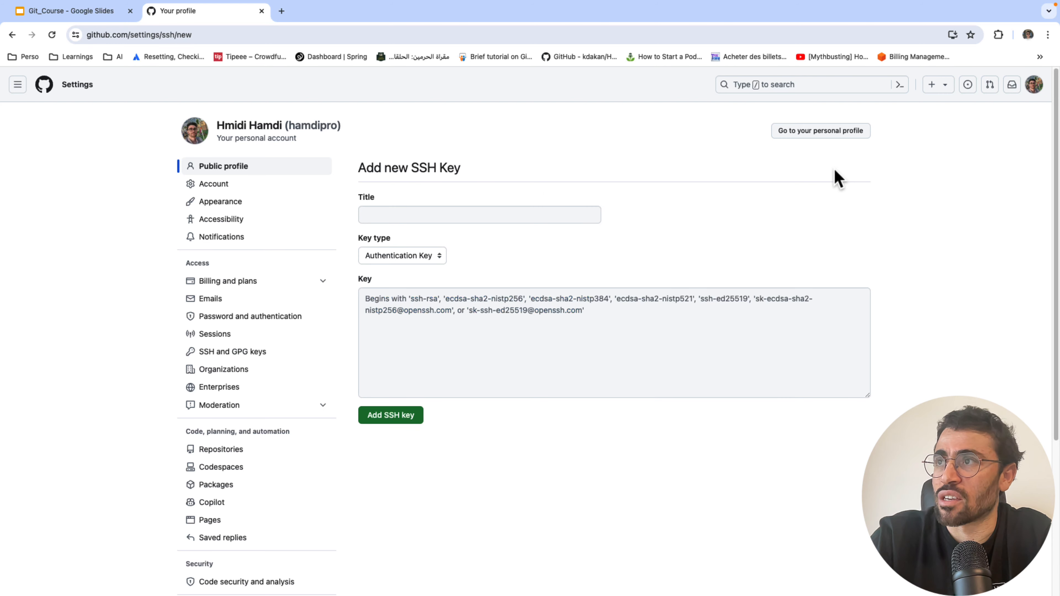
- Title the key 'my-personal-laptop' as an Authentication Key and open the SSH keys page in another tab
{"action": "left_click", "coordinate": [470, 213]}
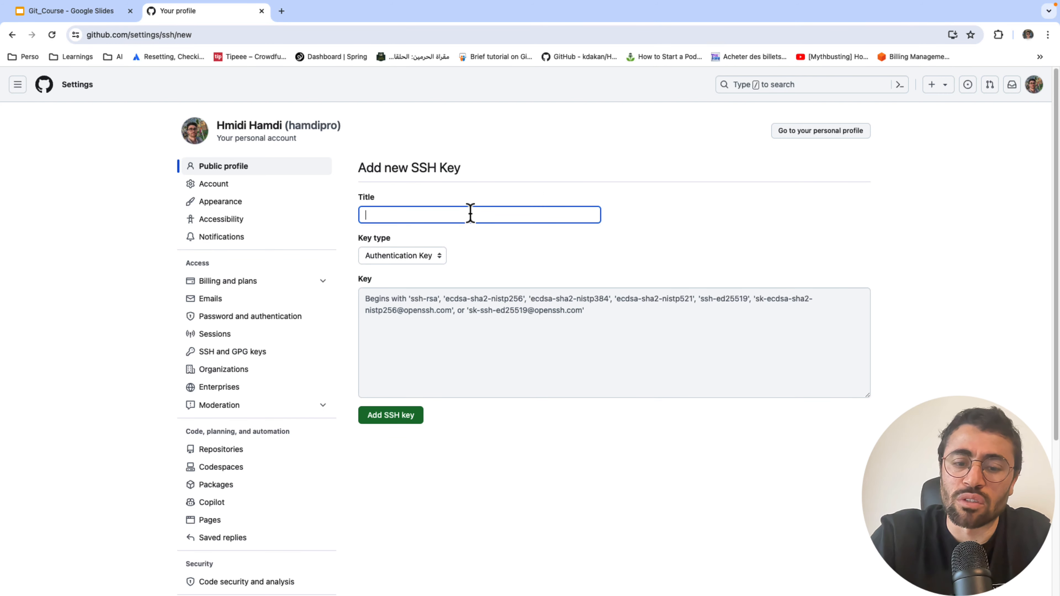
{"action": "type", "text": "lap"}
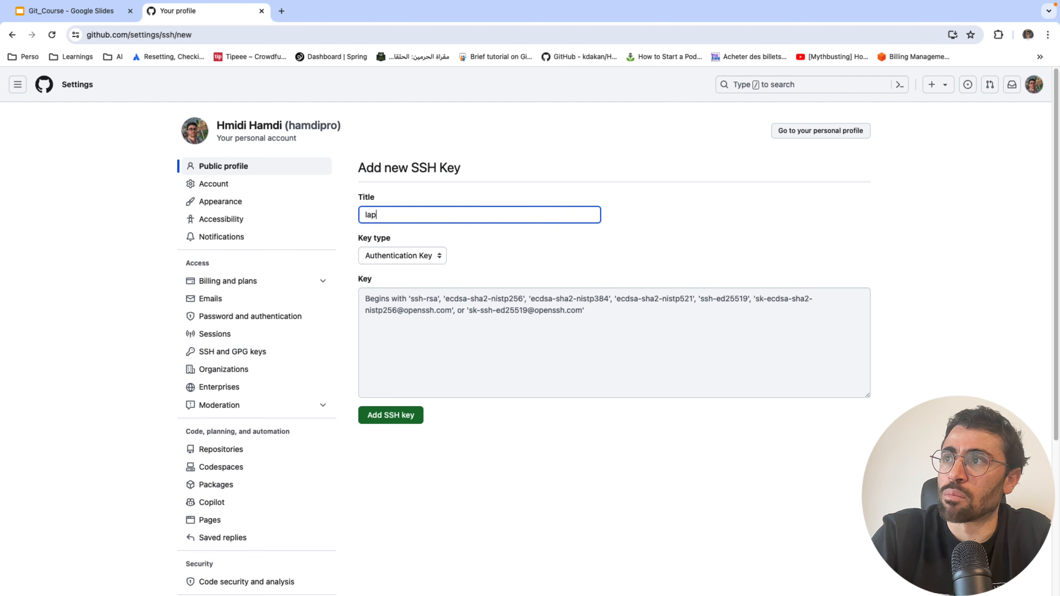
{"action": "key", "text": "BackSpace"}
{"action": "key", "text": "BackSpace"}
{"action": "key", "text": "BackSpace"}
{"action": "type", "text": "my"}
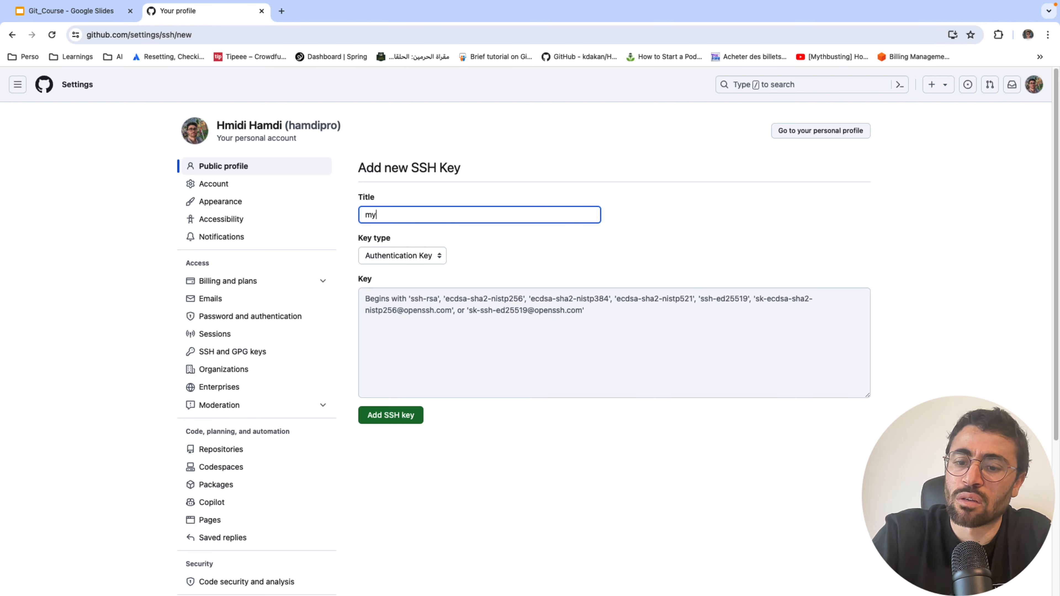
{"action": "type", "text": "-personal"}
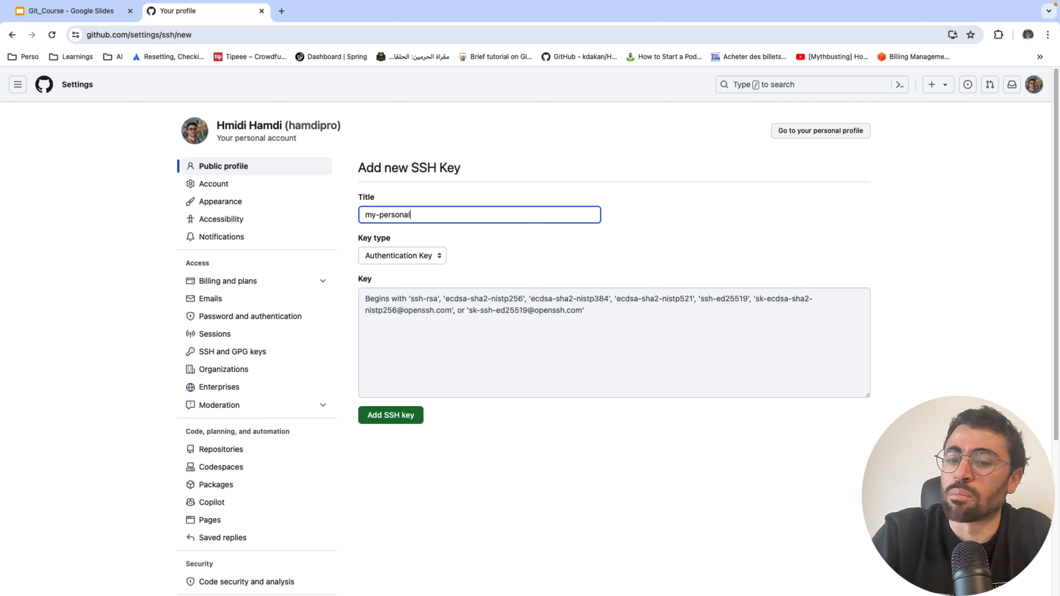
{"action": "type", "text": "-laptop"}
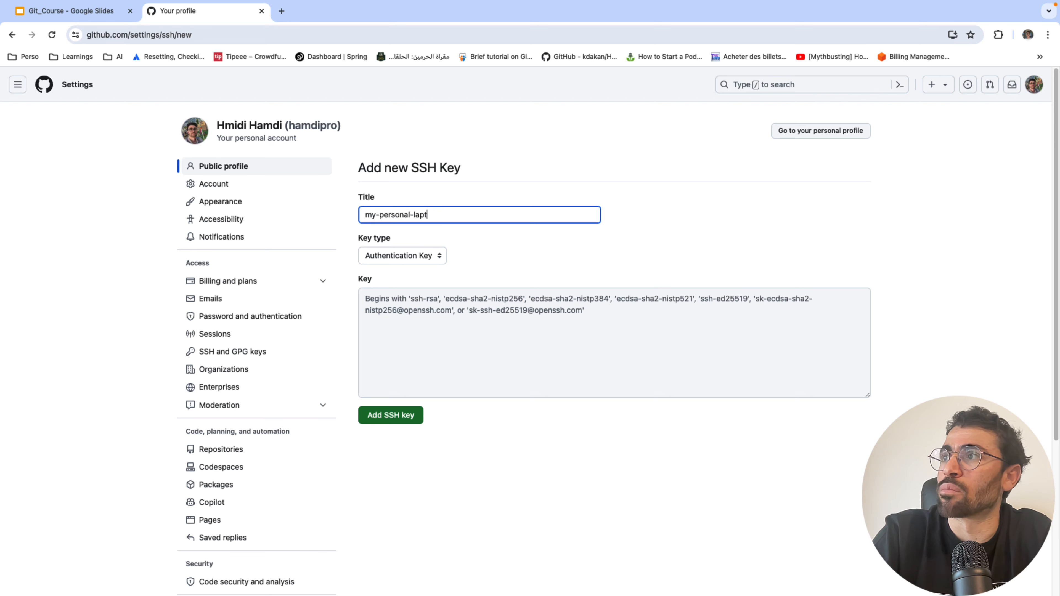
{"action": "left_click", "coordinate": [428, 261]}
{"action": "left_click", "coordinate": [429, 262]}
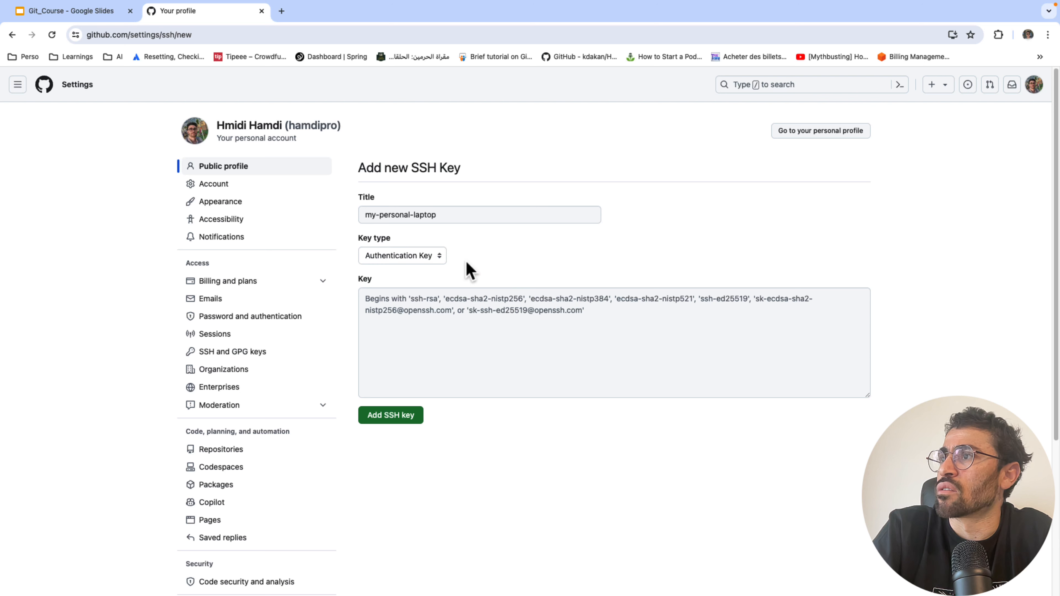
{"action": "left_click", "coordinate": [457, 346]}
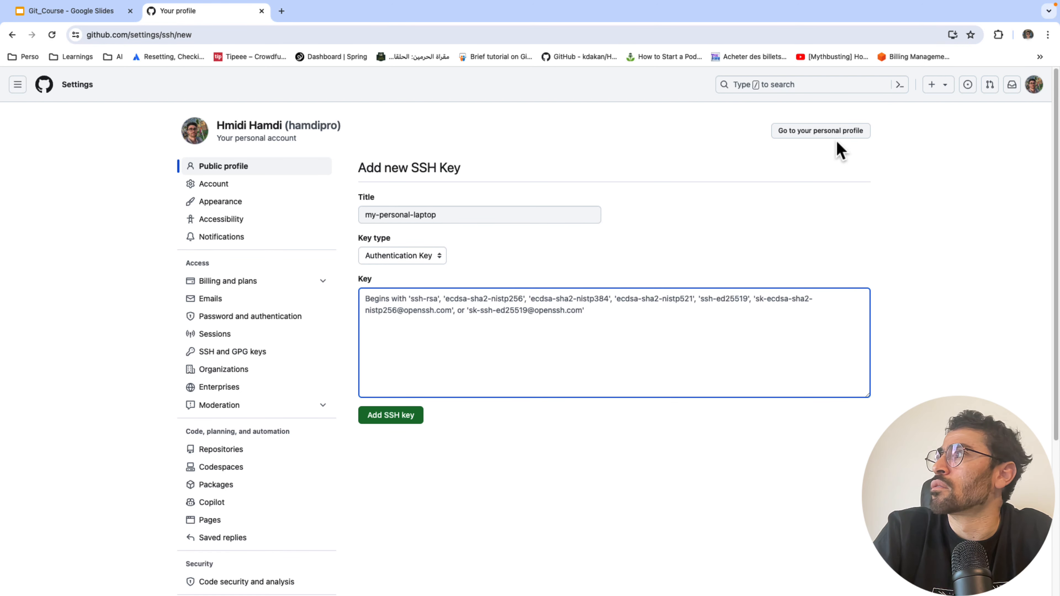
{"action": "left_click", "coordinate": [8, 34], "text": "super"}
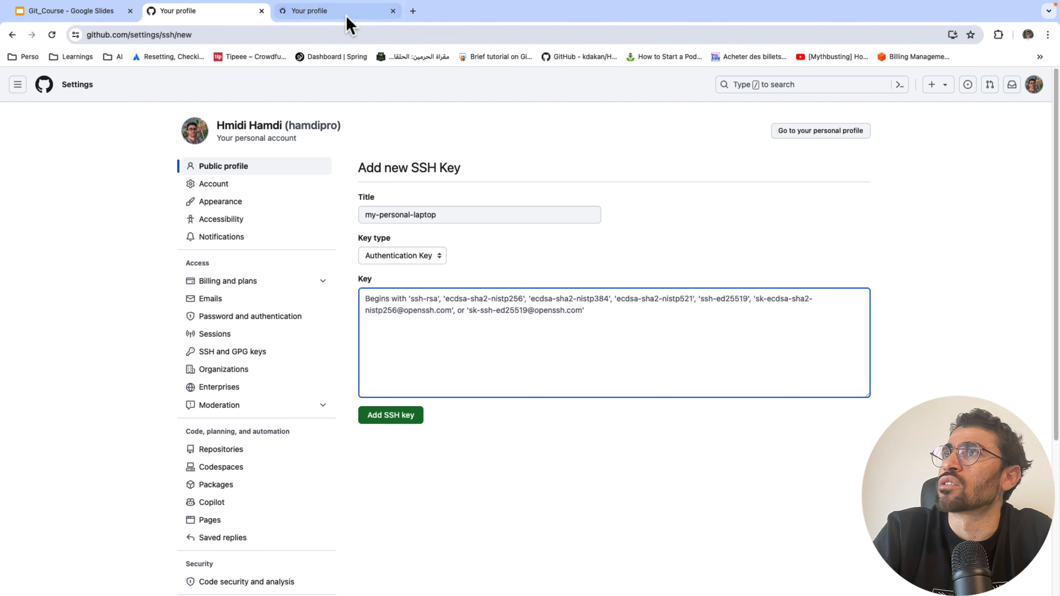
{"action": "left_click", "coordinate": [359, 11]}
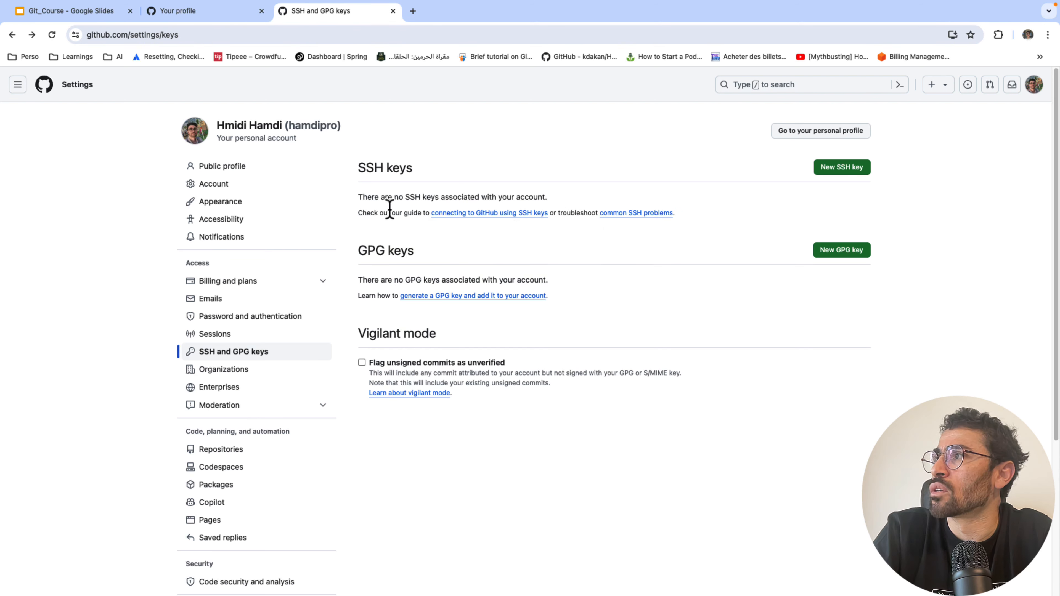
- Open the 'Generating a new SSH key' docs article and copy its ssh-keygen -t ed25519 -C command
{"action": "left_click", "coordinate": [505, 214]}
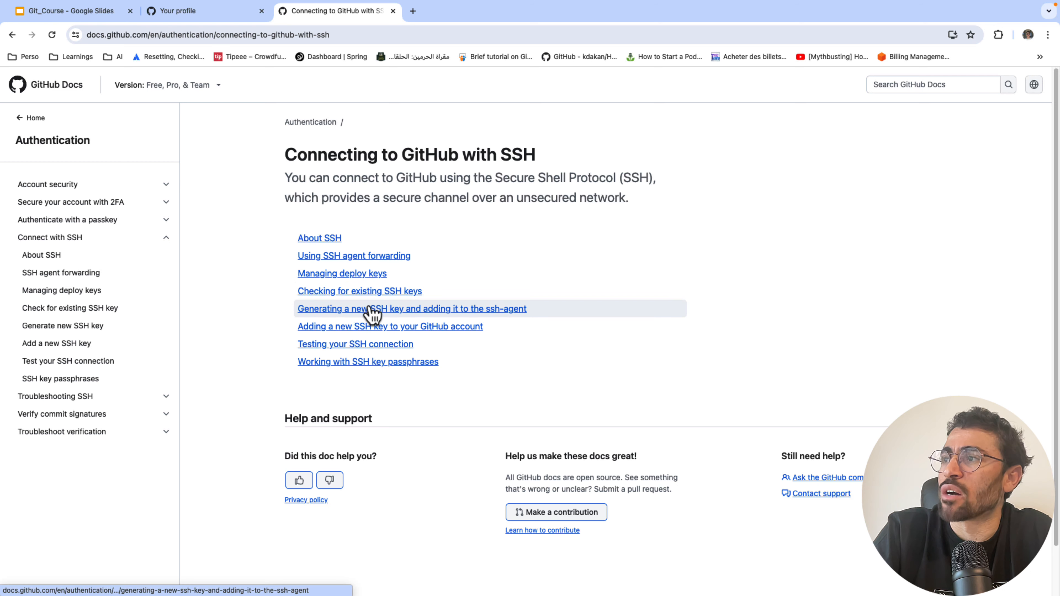
{"action": "left_click", "coordinate": [351, 311]}
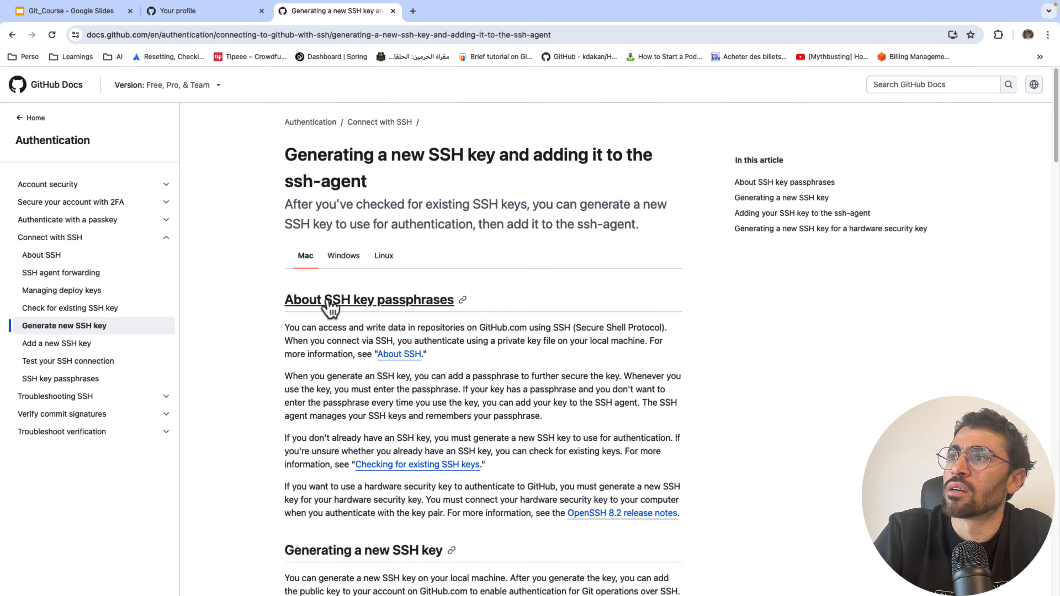
{"action": "scroll", "coordinate": [330, 305], "scroll_direction": "down", "scroll_amount": 3}
{"action": "scroll", "coordinate": [329, 305], "scroll_direction": "down", "scroll_amount": 7}
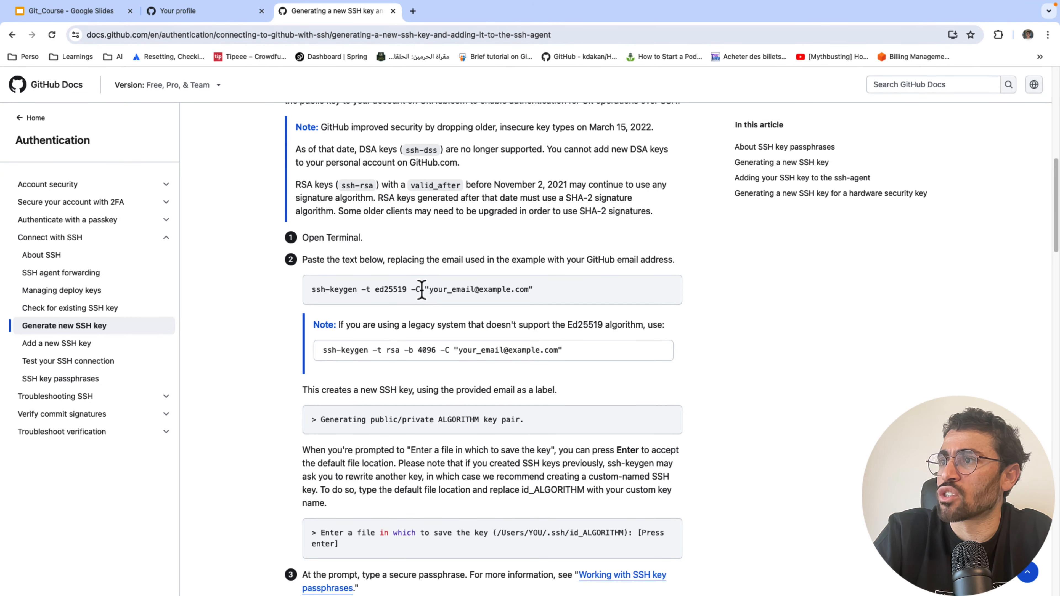
{"action": "left_click_drag", "start_coordinate": [420, 289], "coordinate": [311, 289]}
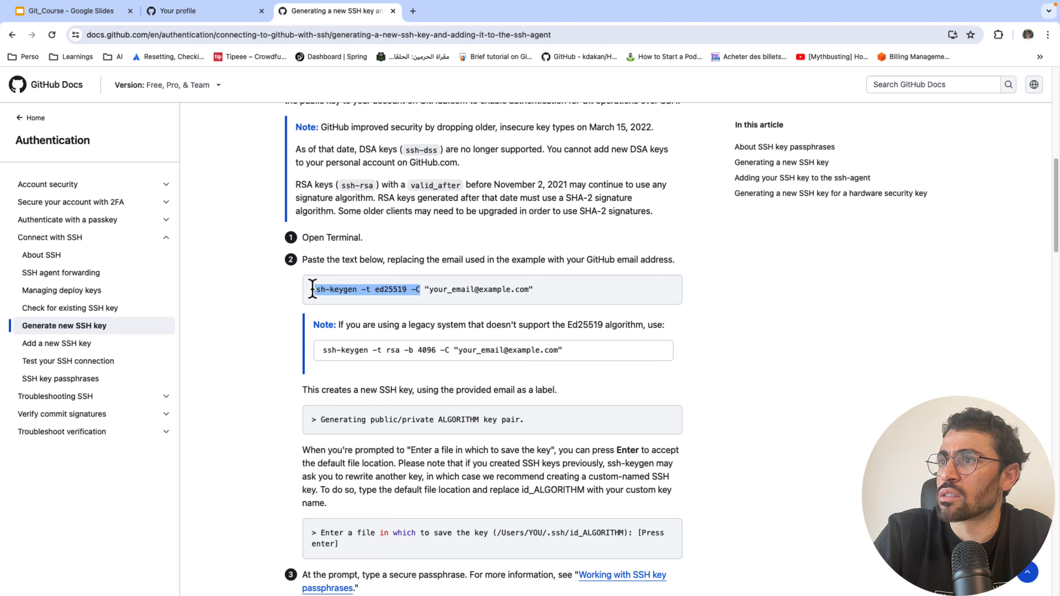
{"action": "right_click", "coordinate": [339, 289]}
{"action": "left_click", "coordinate": [357, 313]}
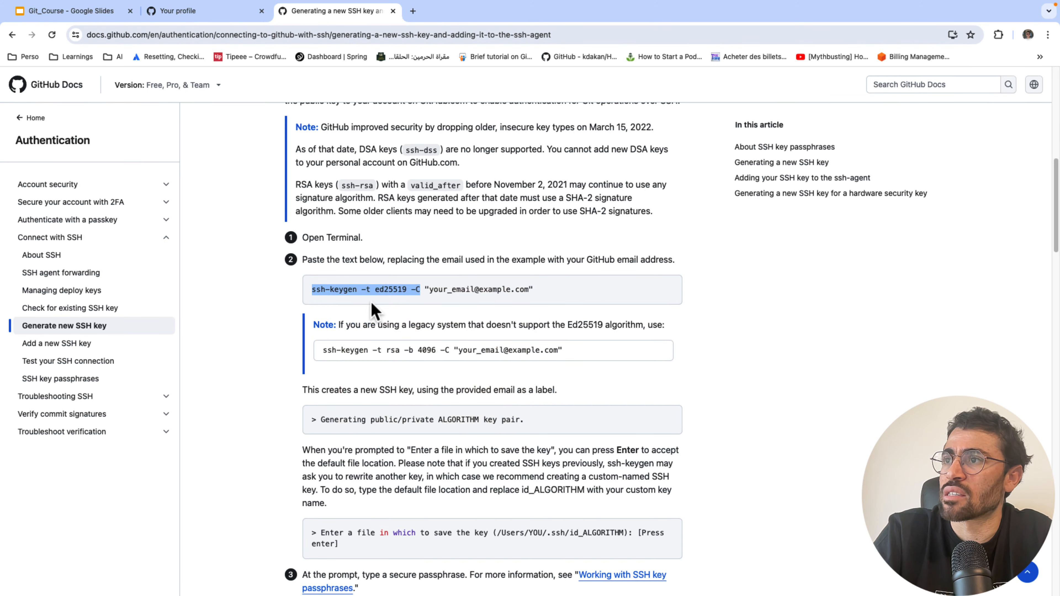
- Run ssh-keygen -t ed25519 with the account e-mail as comment, overwriting the default key file
{"action": "key", "text": "super+Tab"}
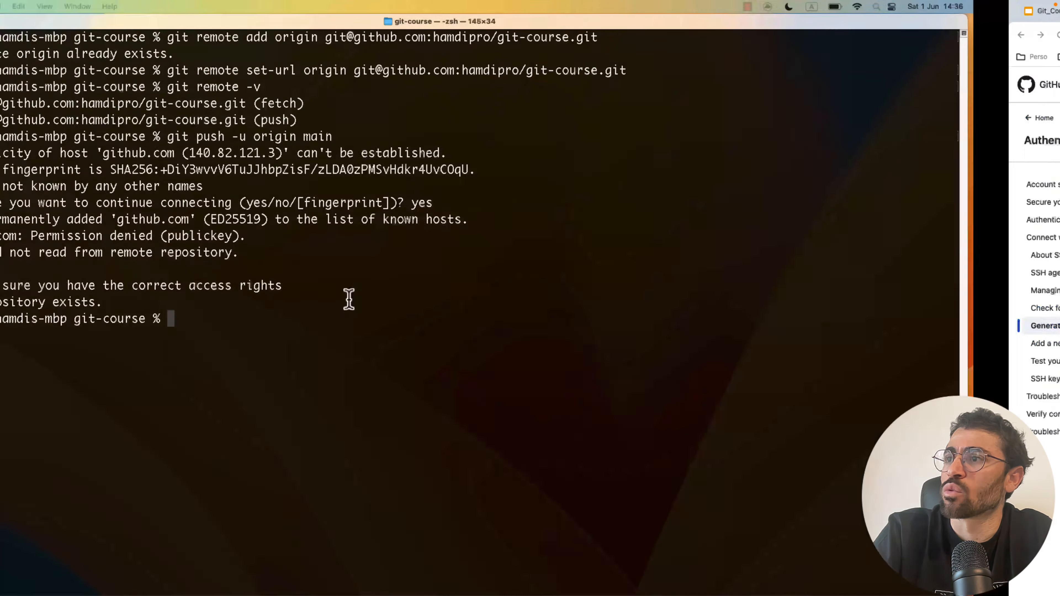
{"action": "right_click", "coordinate": [340, 312]}
{"action": "left_click", "coordinate": [354, 329]}
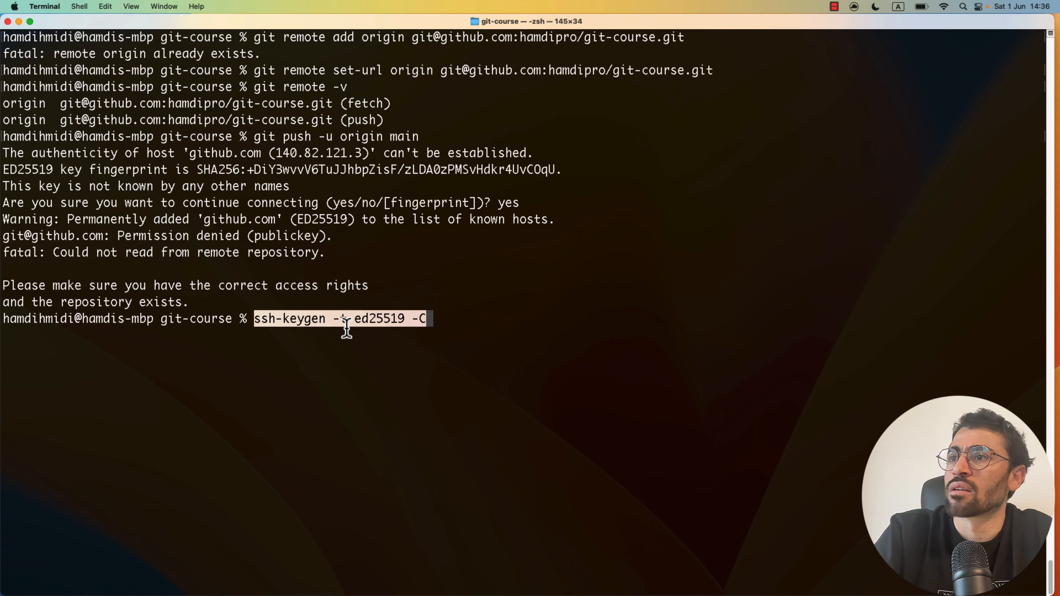
{"action": "type", "text": "\"\""}
{"action": "key", "text": "Left"}
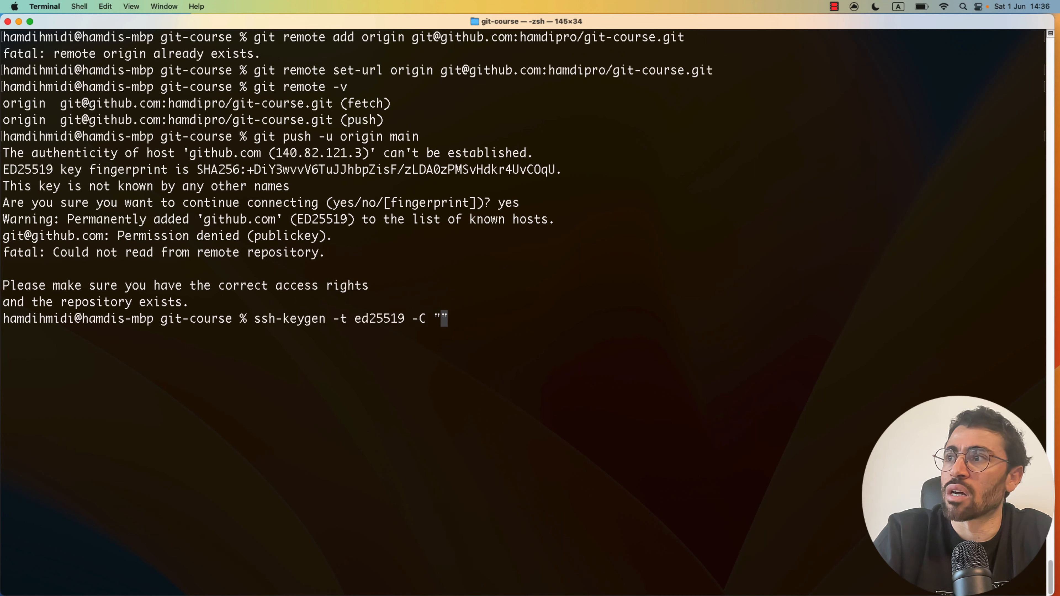
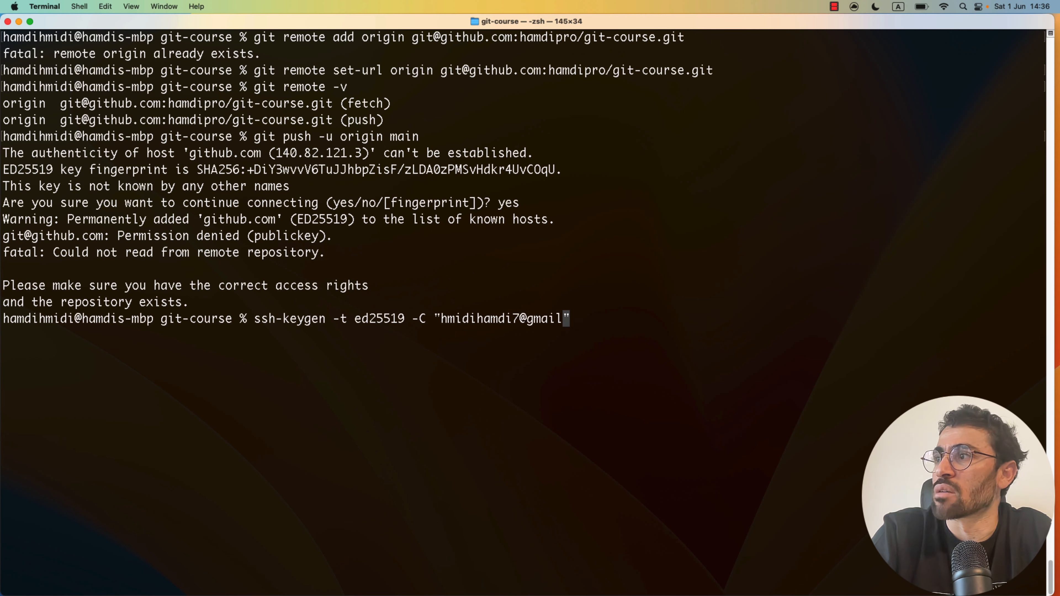
{"action": "key", "text": "Return"}
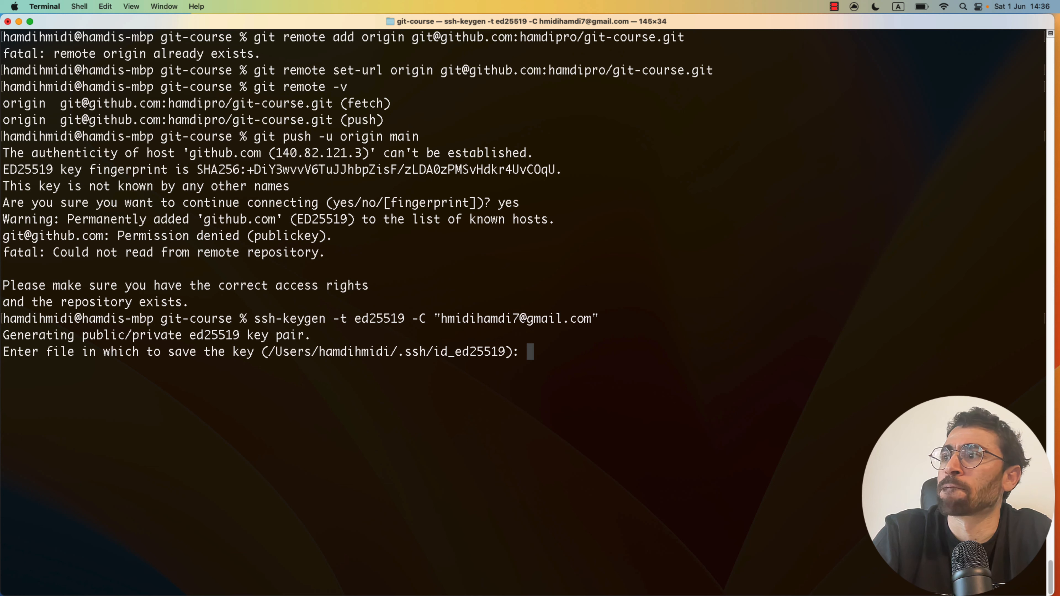
{"action": "key", "text": "Return"}
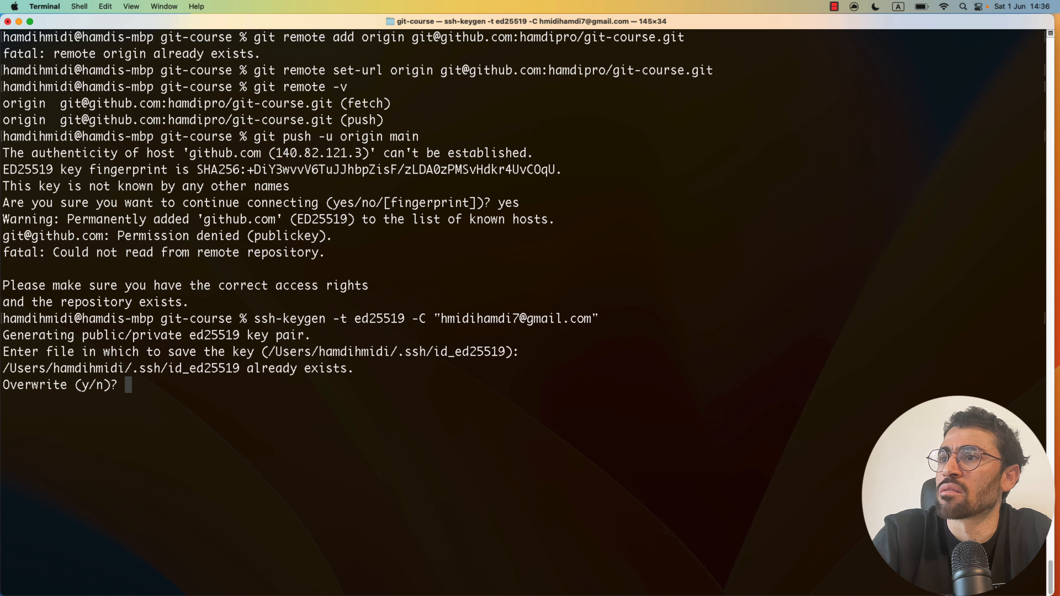
{"action": "type", "text": "y"}
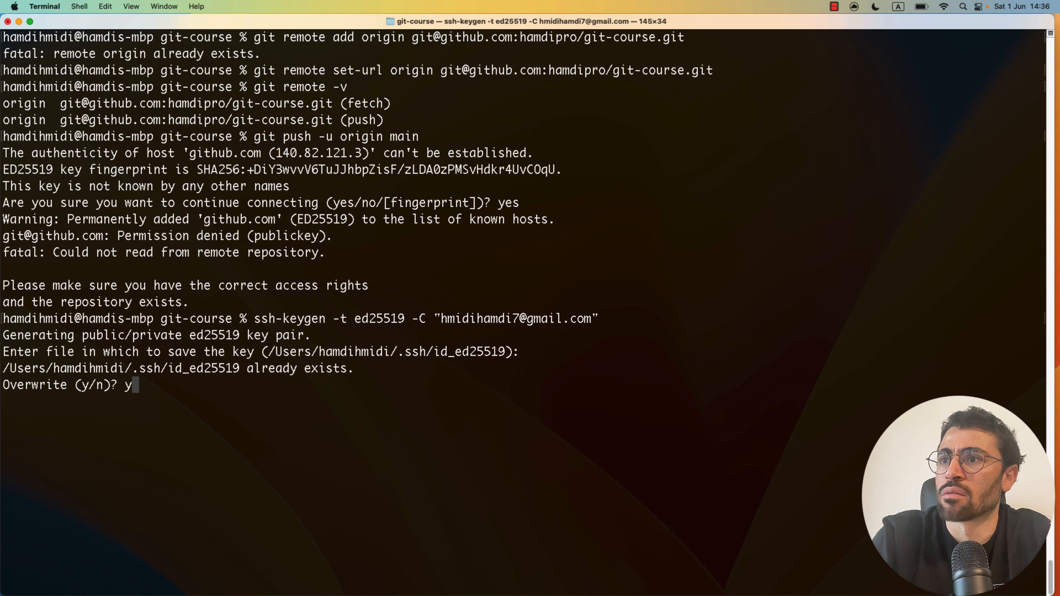
{"action": "key", "text": "Return"}
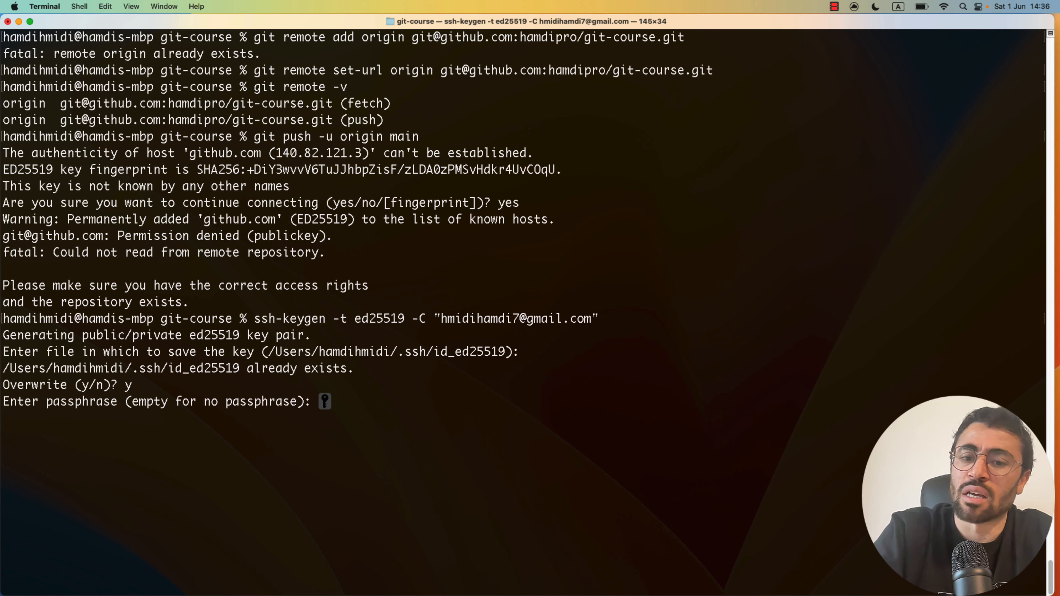
- Enter and confirm the passphrase to save id_ed25519 and id_ed25519.pub
{"action": "key", "text": "Return"}
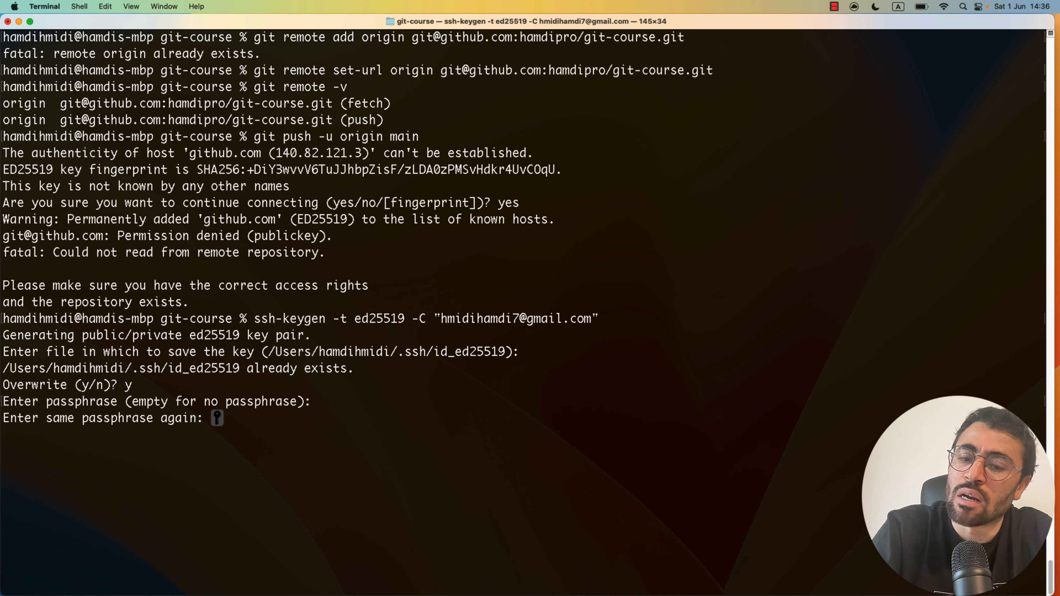
{"action": "key", "text": "Return"}
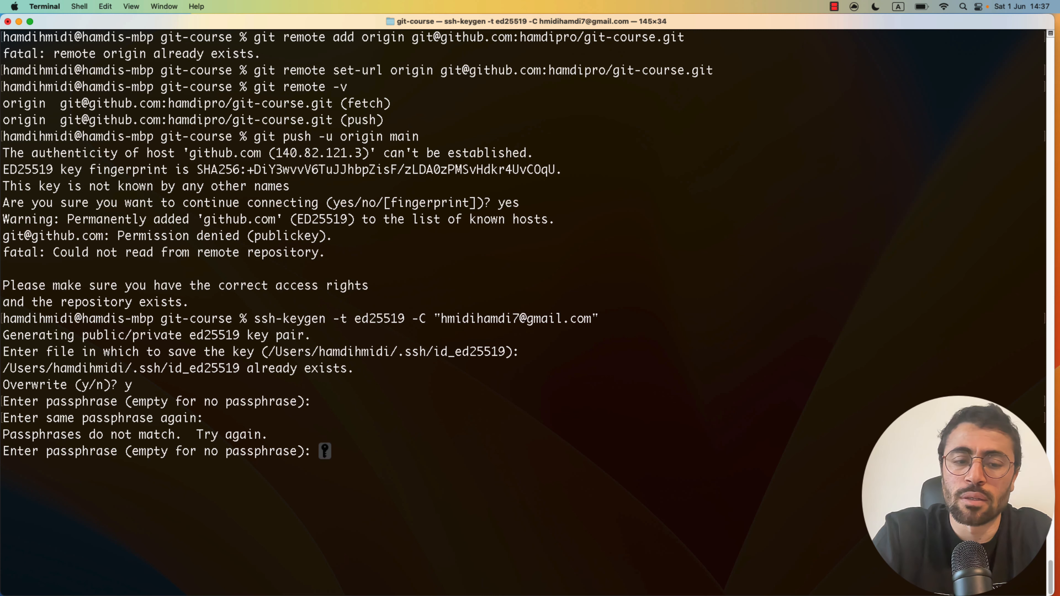
{"action": "key", "text": "Return"}
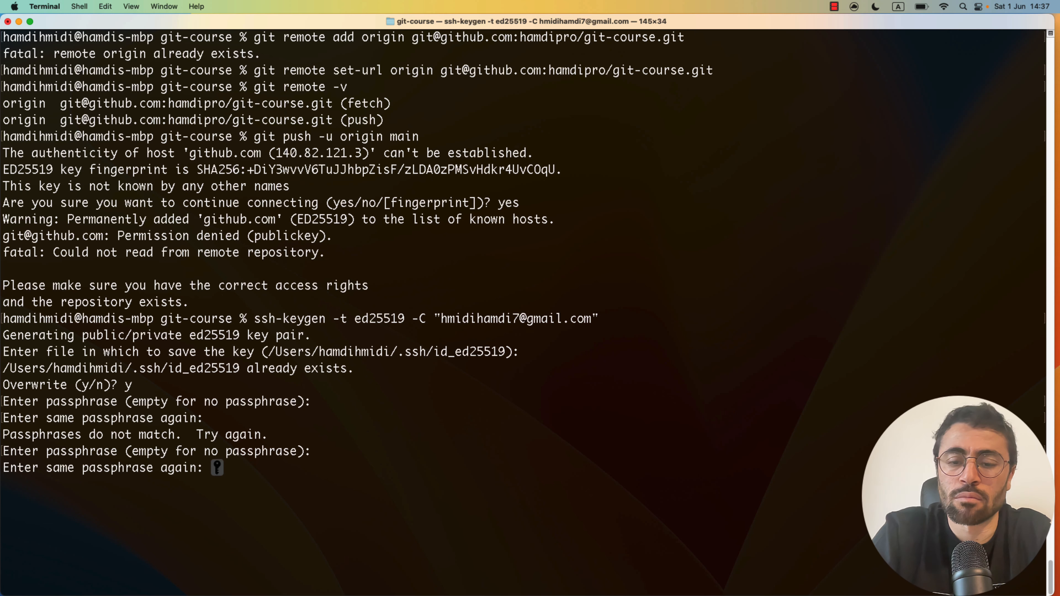
{"action": "key", "text": "Return"}
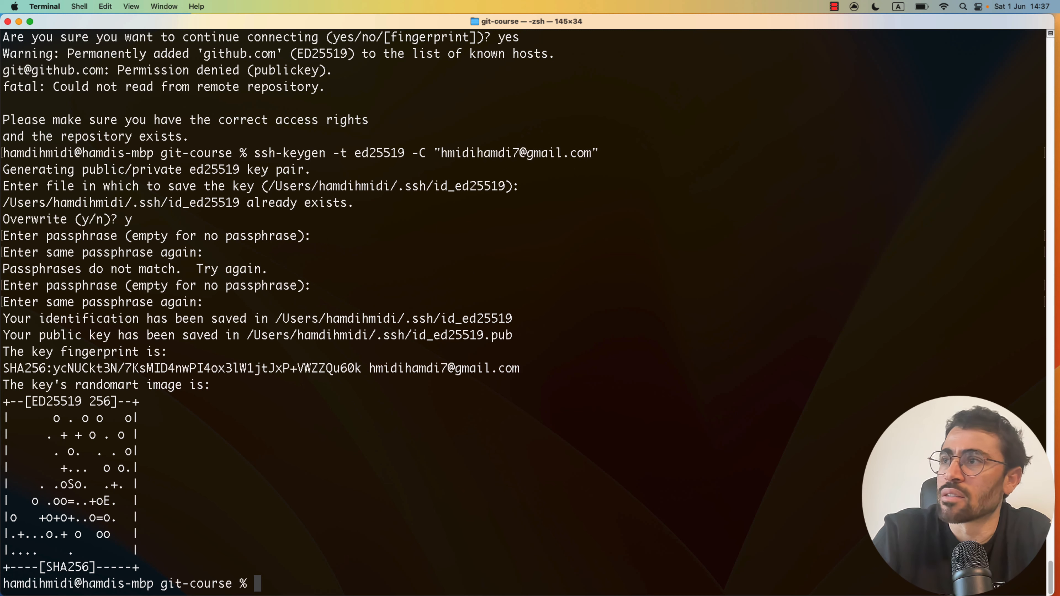
{"action": "key", "text": "super+Tab"}
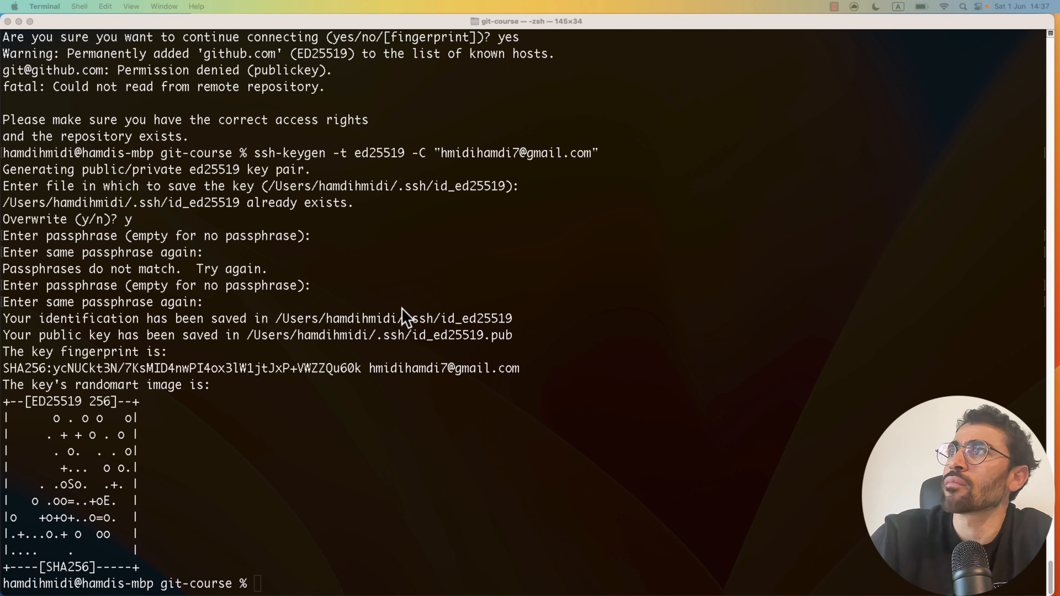
{"action": "key", "text": "ctrl+Up"}
{"action": "left_click", "coordinate": [570, 32]}
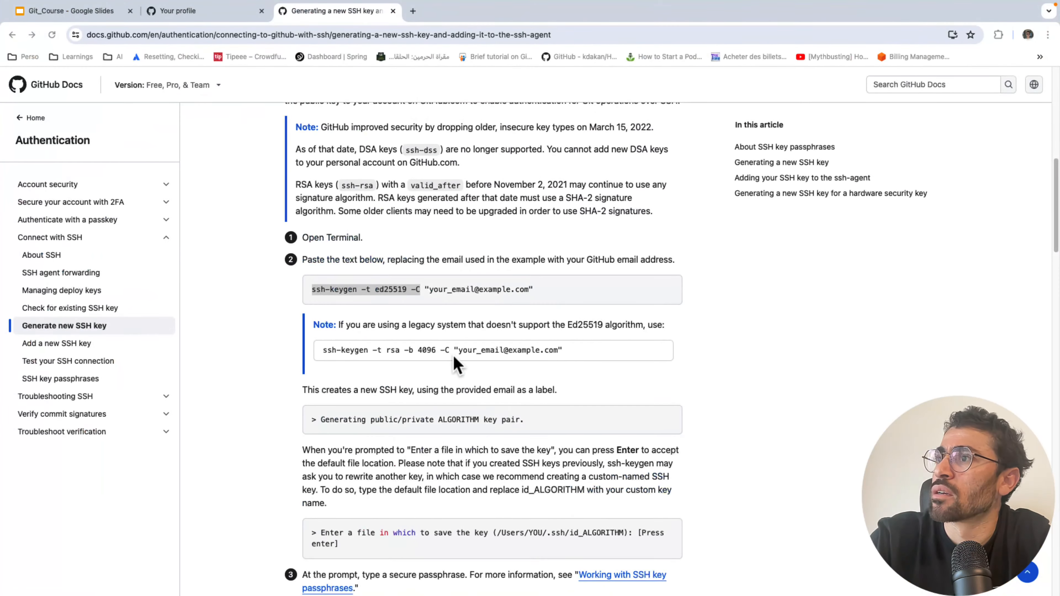
- Go back to the SSH docs and open 'Adding a new SSH key to your GitHub account'
{"action": "scroll", "coordinate": [456, 364], "scroll_direction": "down", "scroll_amount": 10}
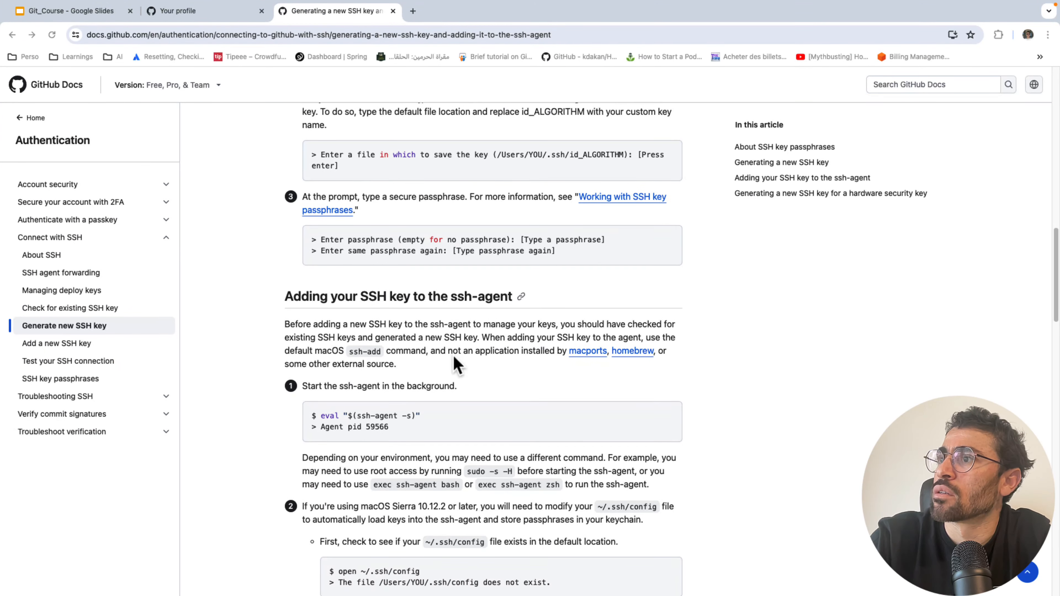
{"action": "scroll", "coordinate": [456, 364], "scroll_direction": "down", "scroll_amount": 6}
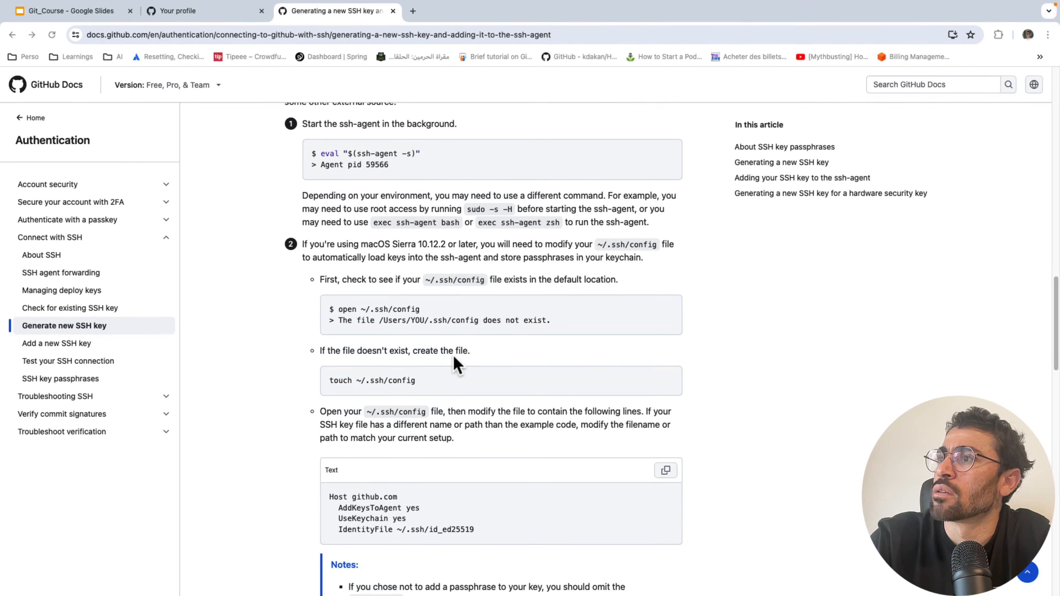
{"action": "scroll", "coordinate": [419, 336], "scroll_direction": "down", "scroll_amount": 5}
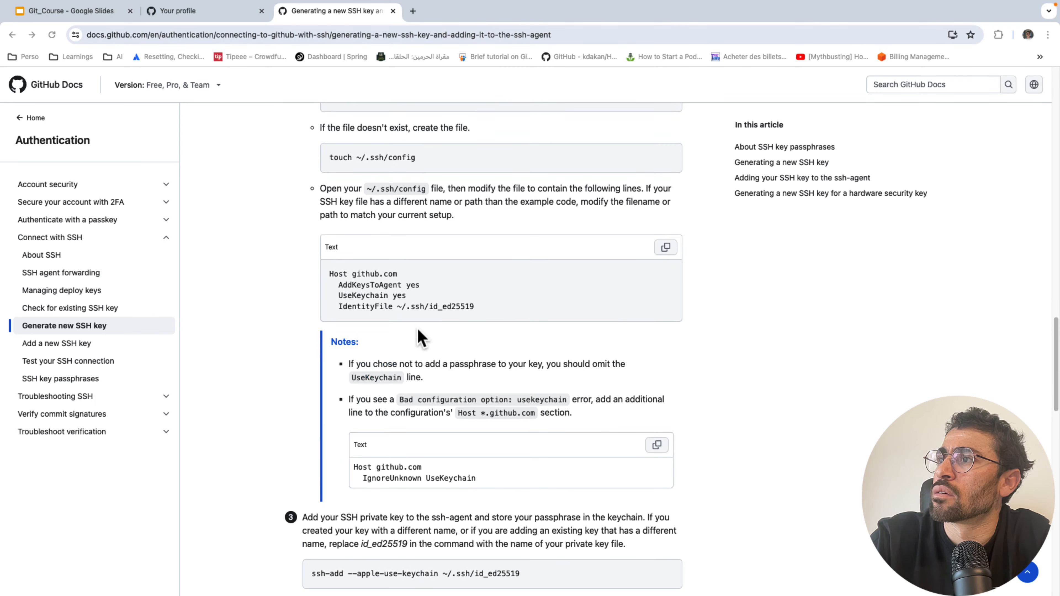
{"action": "scroll", "coordinate": [420, 337], "scroll_direction": "down", "scroll_amount": 9}
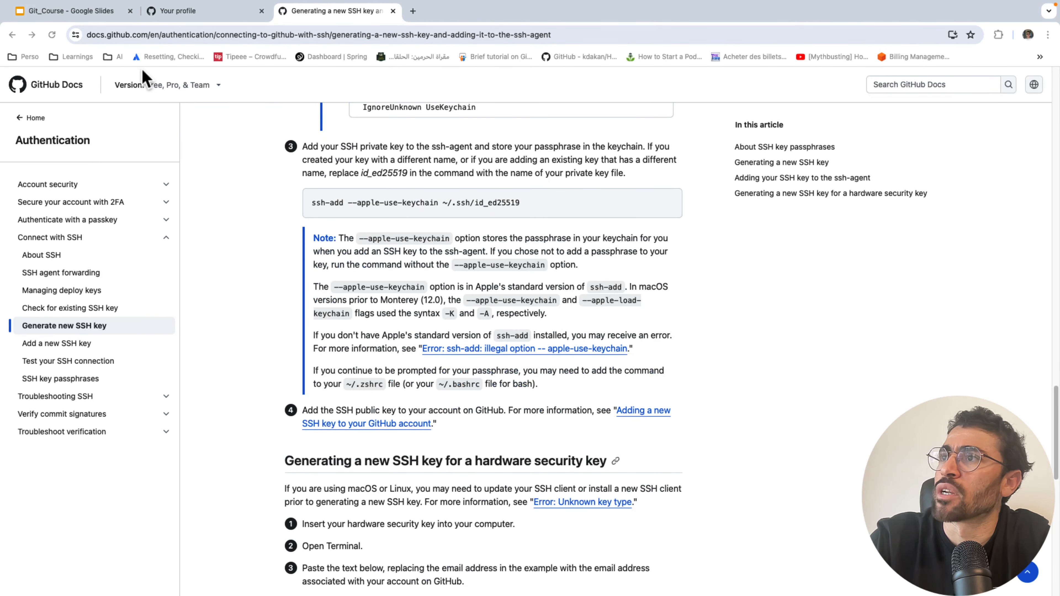
{"action": "left_click", "coordinate": [12, 35]}
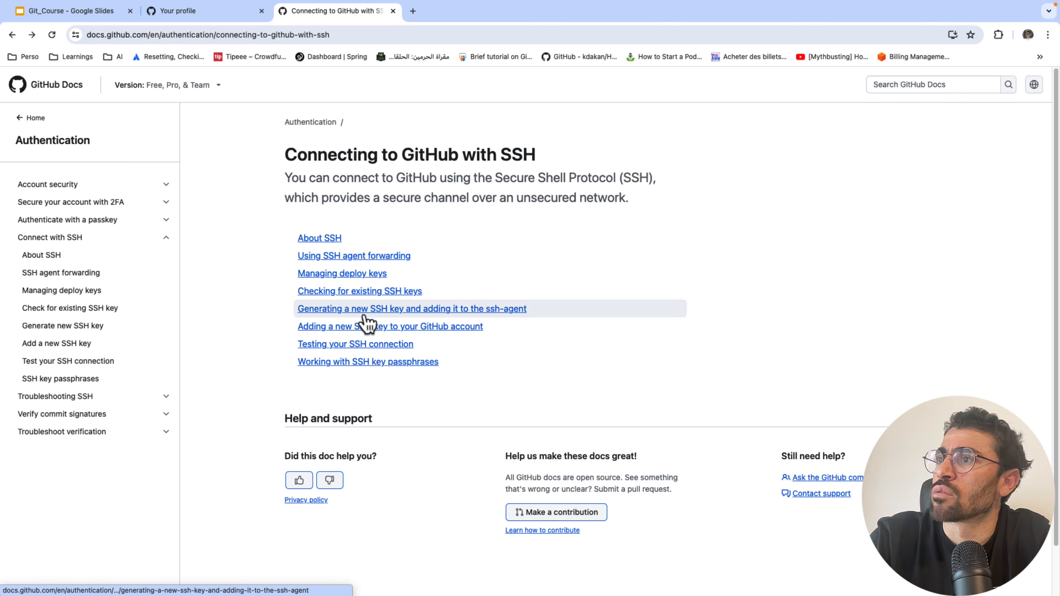
{"action": "left_click", "coordinate": [385, 327]}
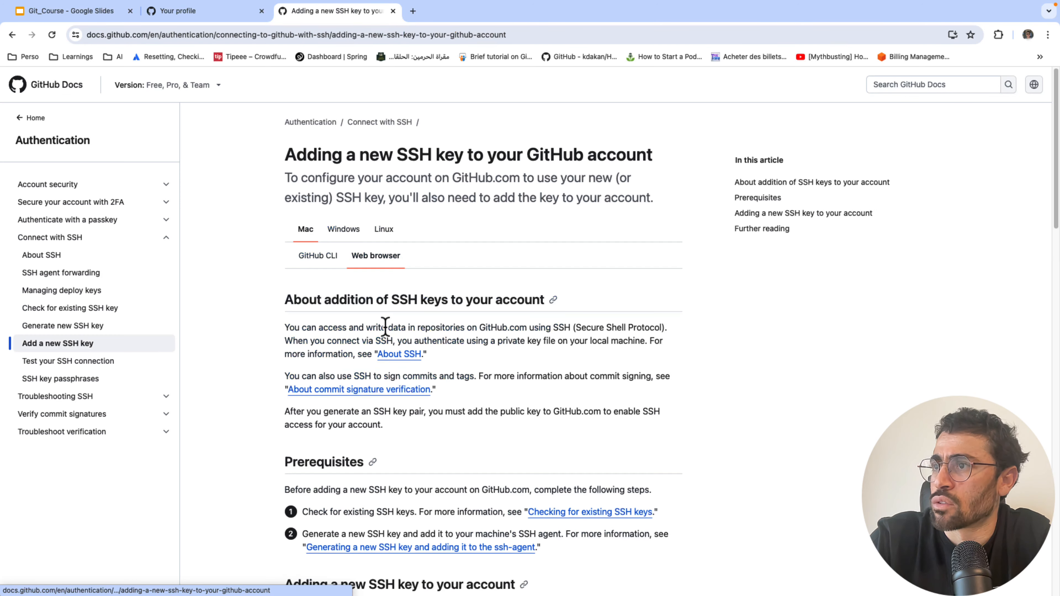
- Select the pbcopy command for the public key in step 1
{"action": "scroll", "coordinate": [359, 317], "scroll_direction": "down", "scroll_amount": 2}
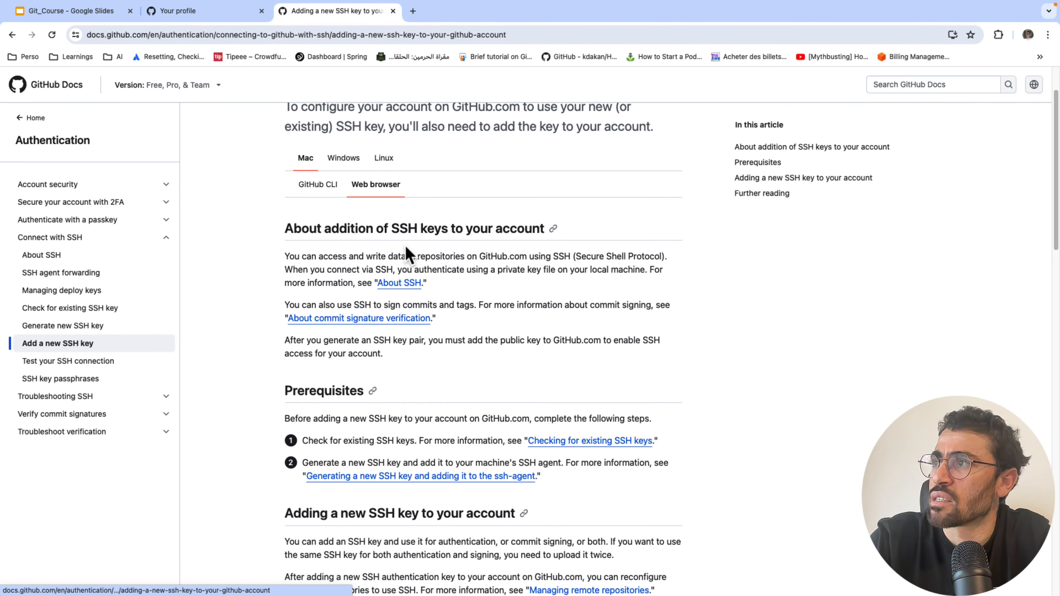
{"action": "scroll", "coordinate": [343, 329], "scroll_direction": "down", "scroll_amount": 10}
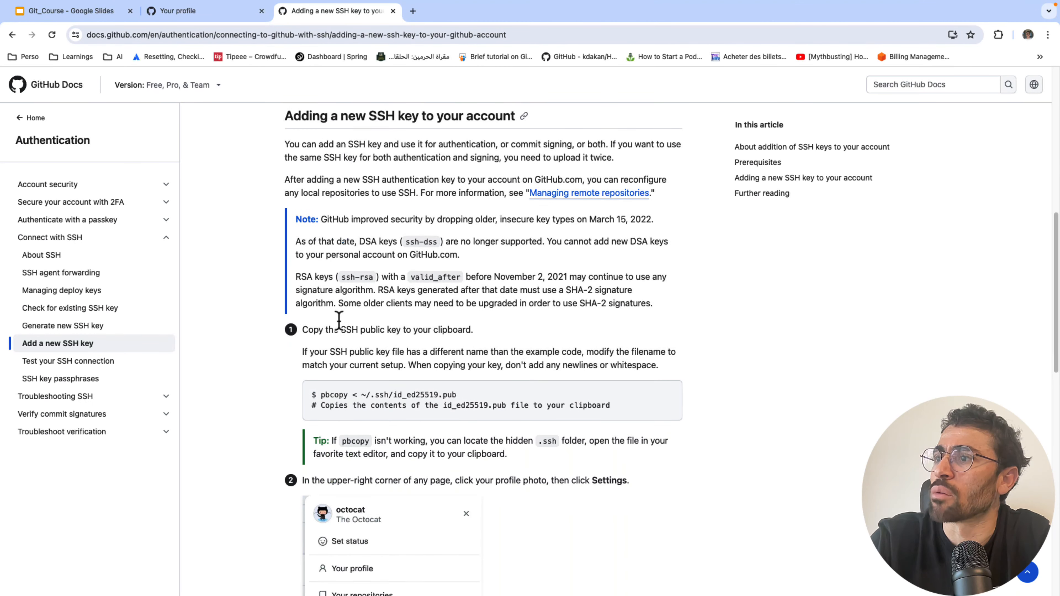
{"action": "scroll", "coordinate": [413, 354], "scroll_direction": "down", "scroll_amount": 1}
{"action": "left_click_drag", "start_coordinate": [459, 377], "coordinate": [361, 377]}
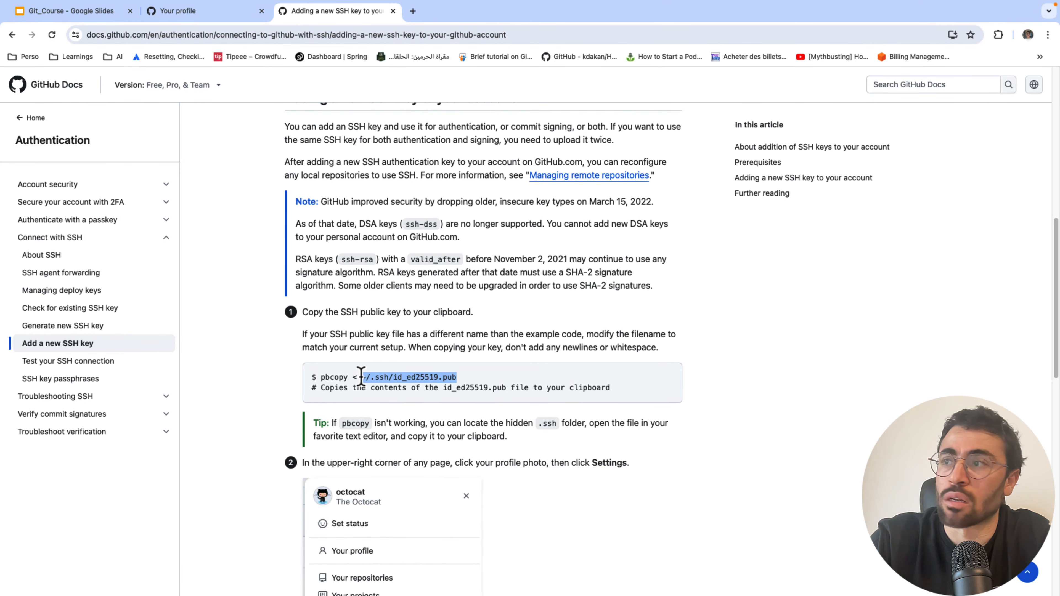
{"action": "triple_click", "coordinate": [347, 377]}
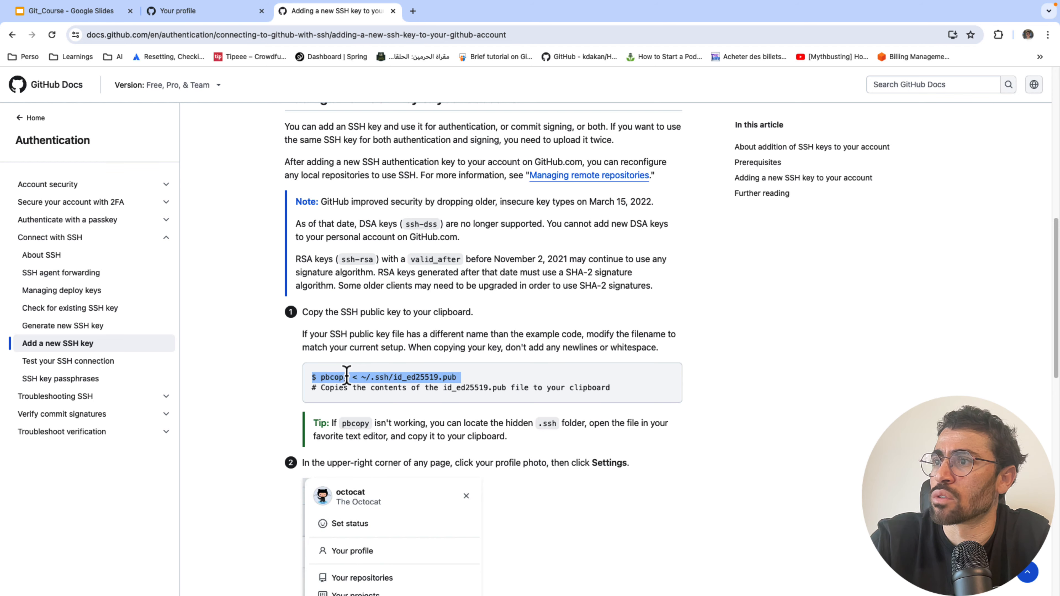
{"action": "left_click_drag", "start_coordinate": [463, 377], "coordinate": [320, 374]}
{"action": "key", "text": "super+c"}
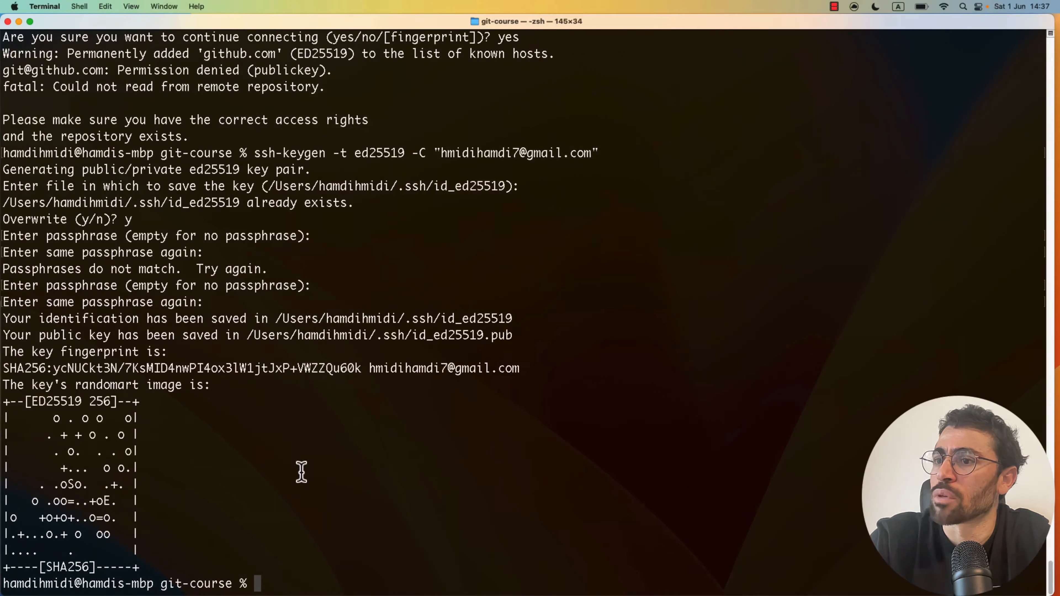
- Paste and run 'pbcopy < ~/.ssh/id_ed25519.pub' in Terminal to copy the public key
{"action": "right_click", "coordinate": [302, 473]}
{"action": "left_click", "coordinate": [318, 491]}
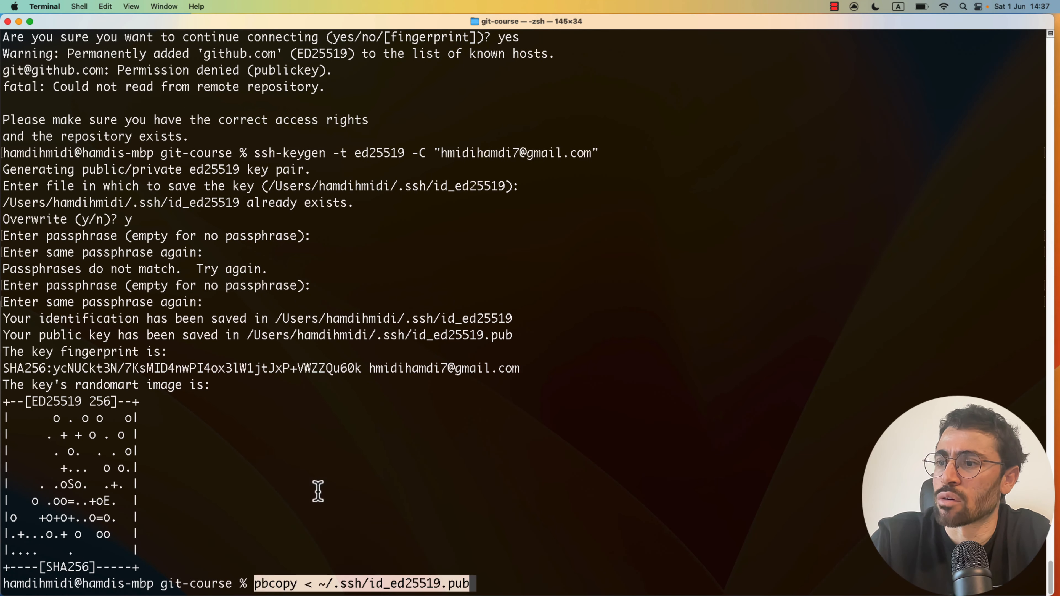
{"action": "key", "text": "Return"}
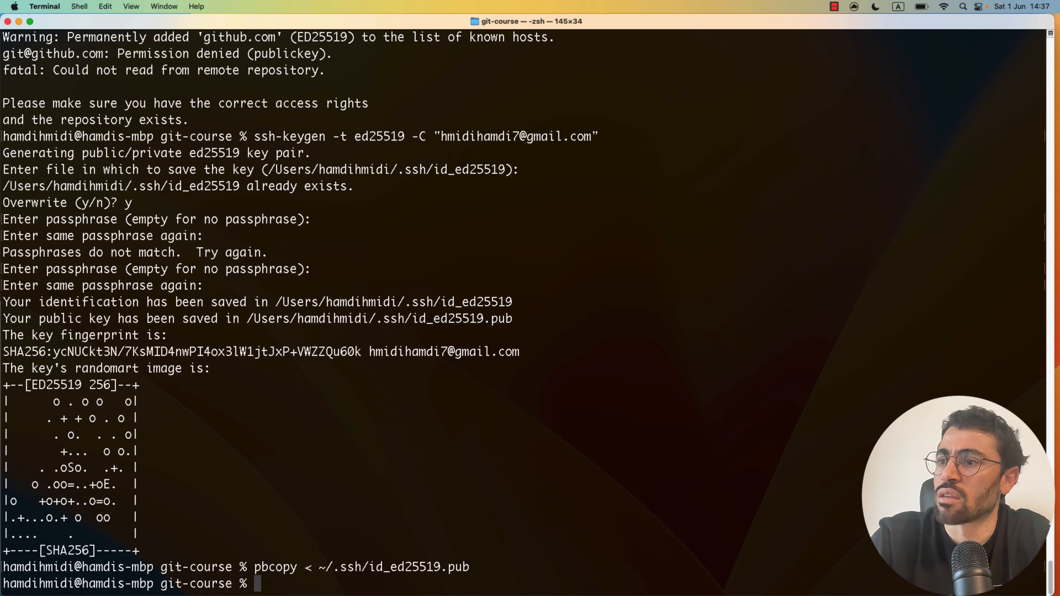
- Switch back to the Chrome desktop via Mission Control
{"action": "key", "text": "ctrl+Right"}
{"action": "key", "text": "ctrl+Up"}
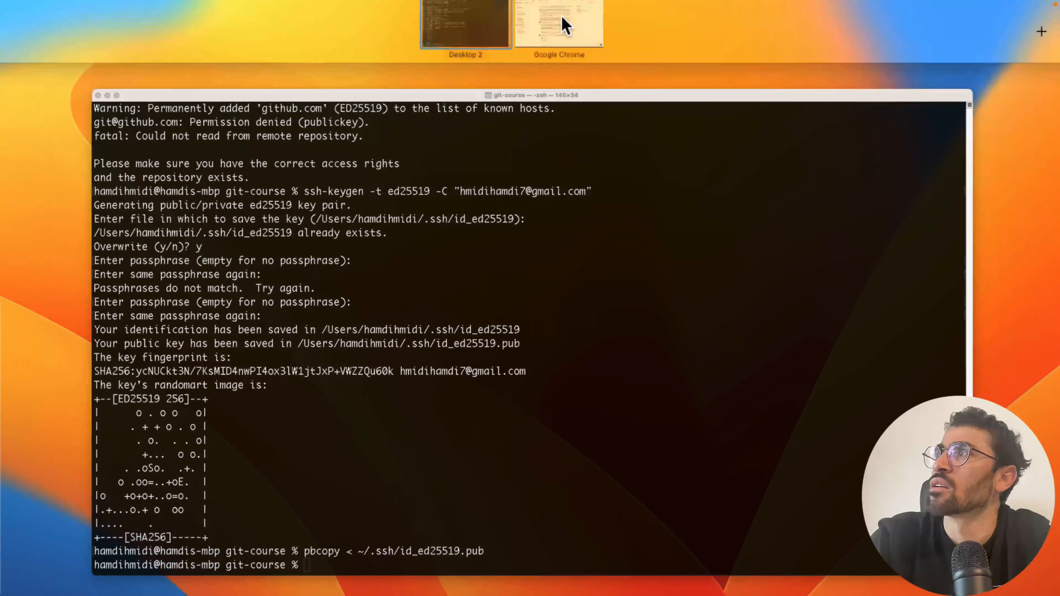
{"action": "left_click", "coordinate": [551, 38]}
- Paste the public key into the my-personal-laptop form and save it as an SSH key
{"action": "left_click", "coordinate": [211, 12]}
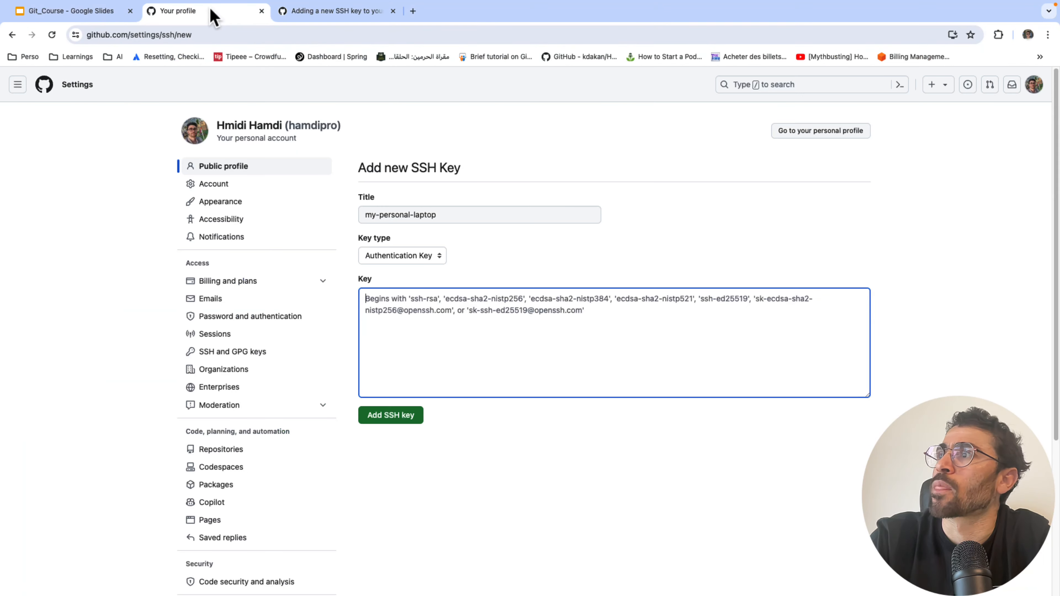
{"action": "key", "text": "super+v"}
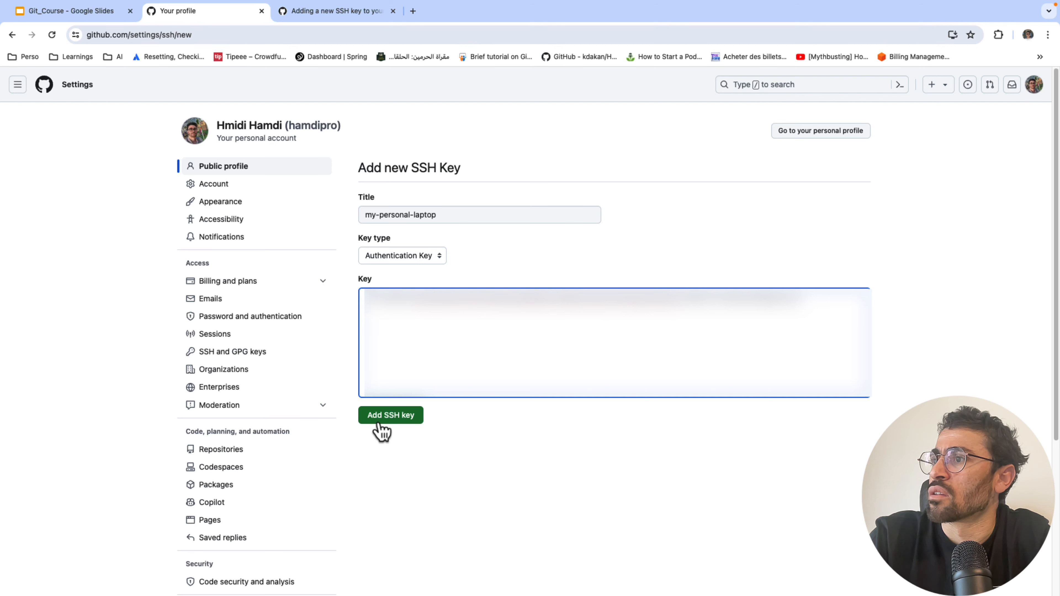
{"action": "left_click", "coordinate": [387, 413]}
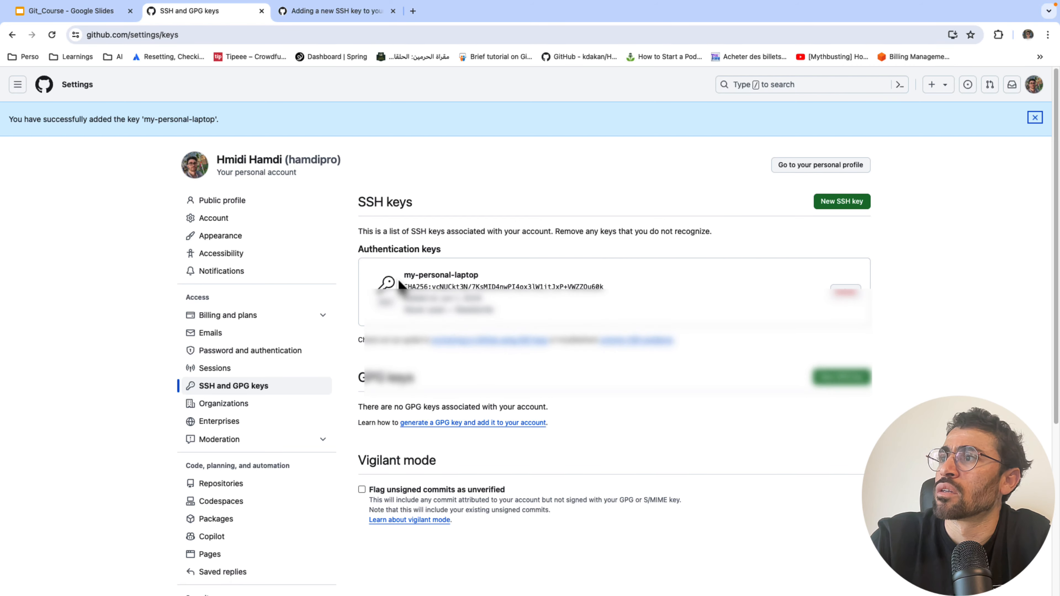
{"action": "key", "text": "ctrl+Left"}
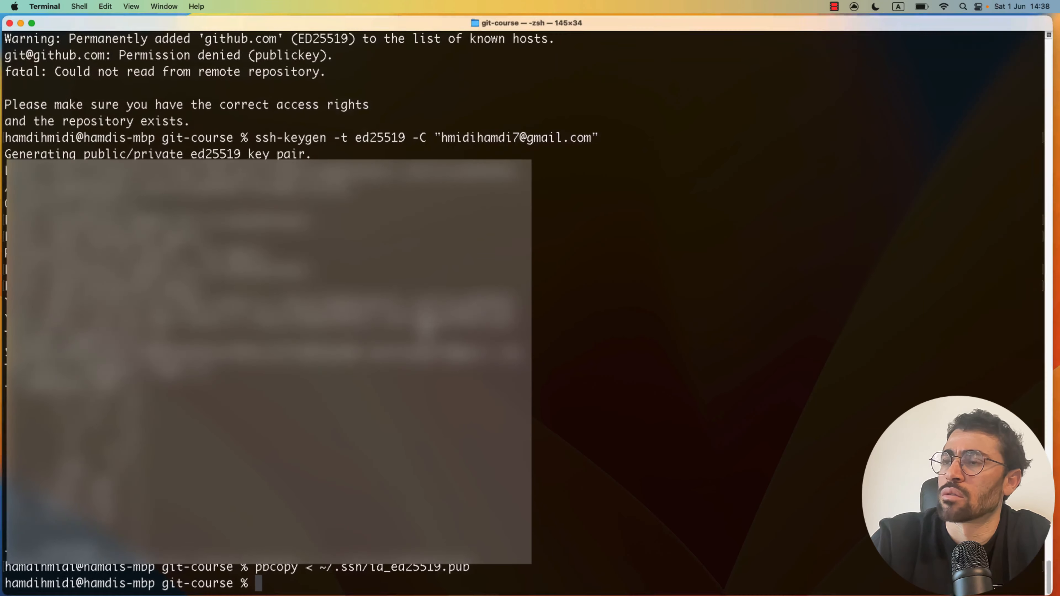
- Re-run 'git push -u origin main' and enter the key passphrase to complete the push
{"action": "key", "text": "Up"}
{"action": "key", "text": "Up"}
{"action": "key", "text": "Up"}
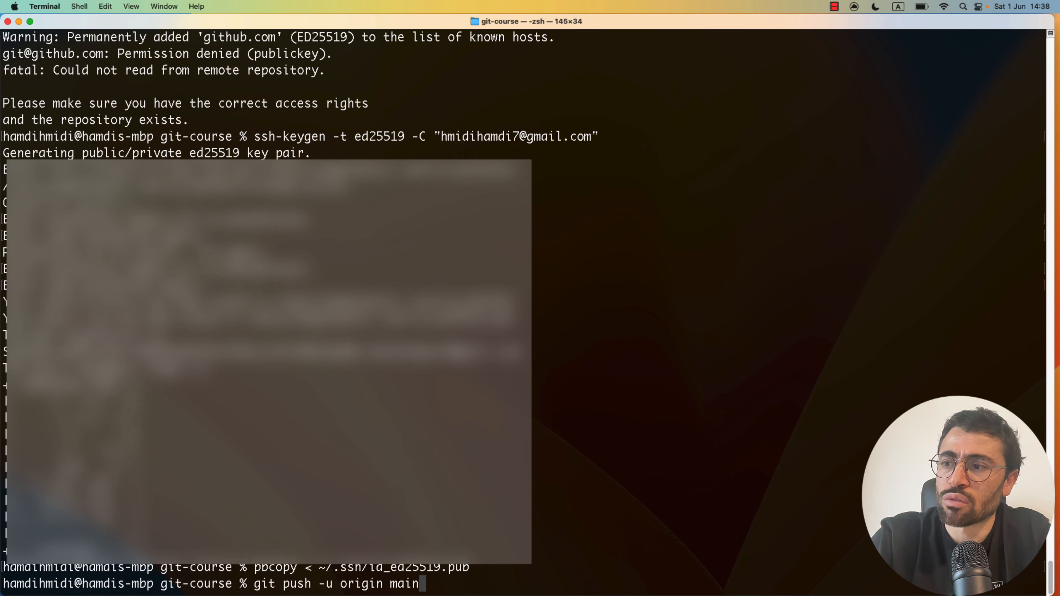
{"action": "key", "text": "Return"}
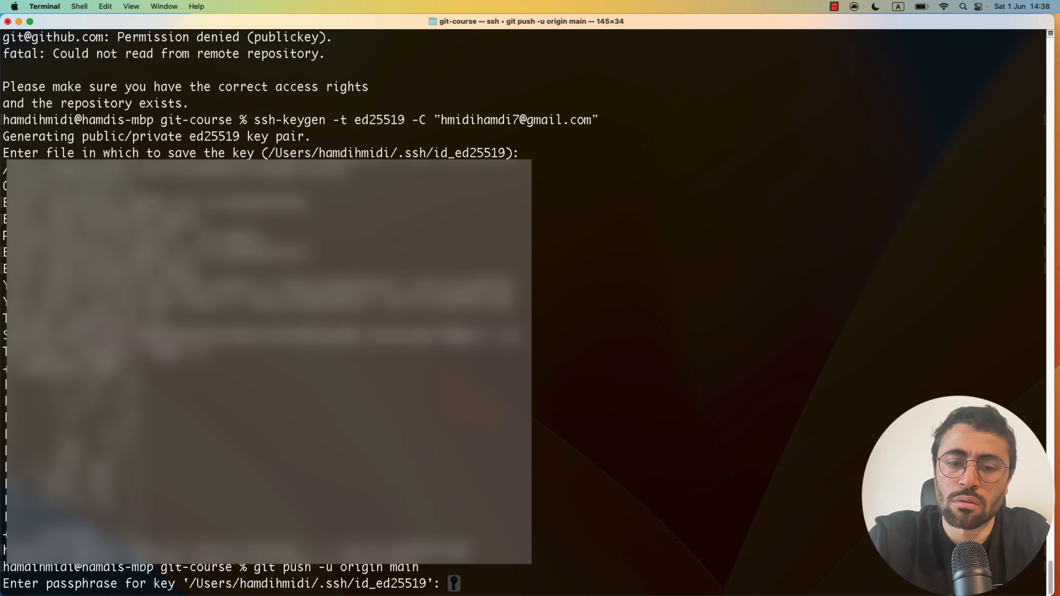
{"action": "key", "text": "Return"}
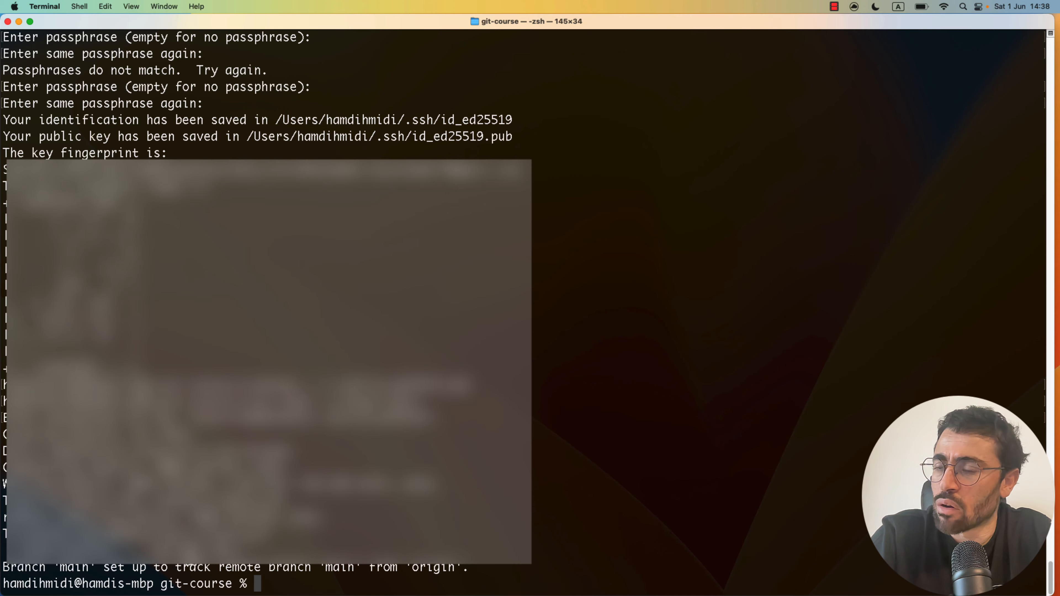
{"action": "key", "text": "ctrl+Up"}
- Close the 'Adding a new SSH key' docs tab in Chrome and return to the GitHub home dashboard
{"action": "mouse_move", "coordinate": [626, 8]}
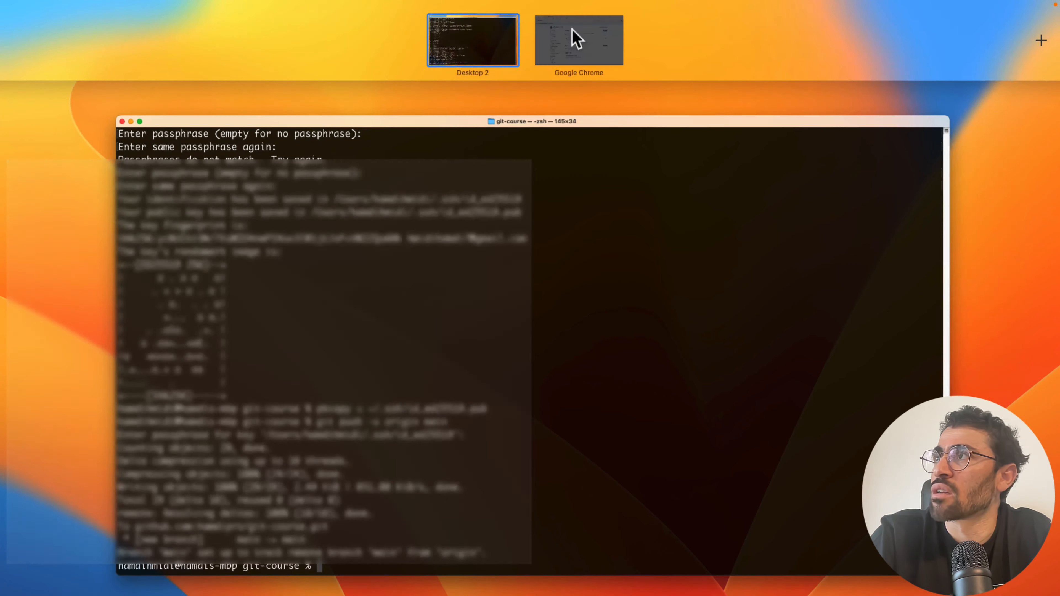
{"action": "left_click", "coordinate": [571, 25]}
{"action": "left_click", "coordinate": [338, 11]}
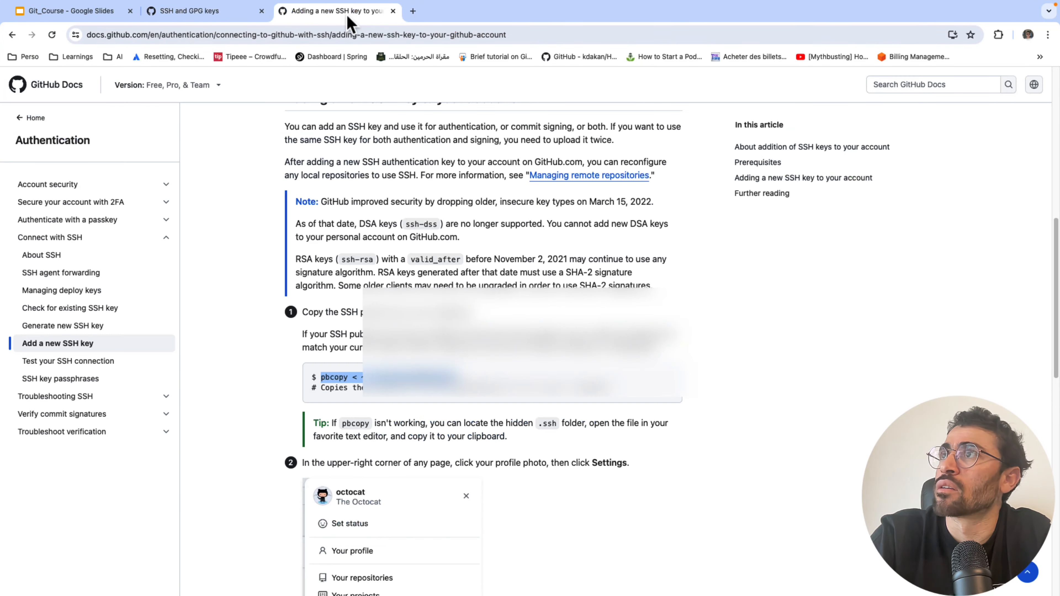
{"action": "left_click", "coordinate": [393, 12]}
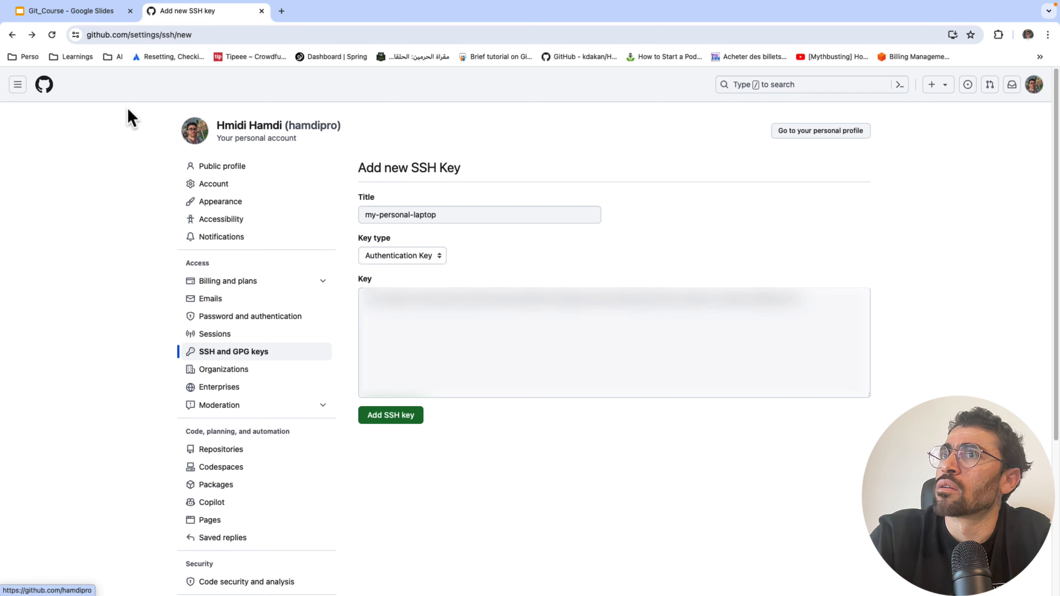
{"action": "left_click", "coordinate": [45, 85]}
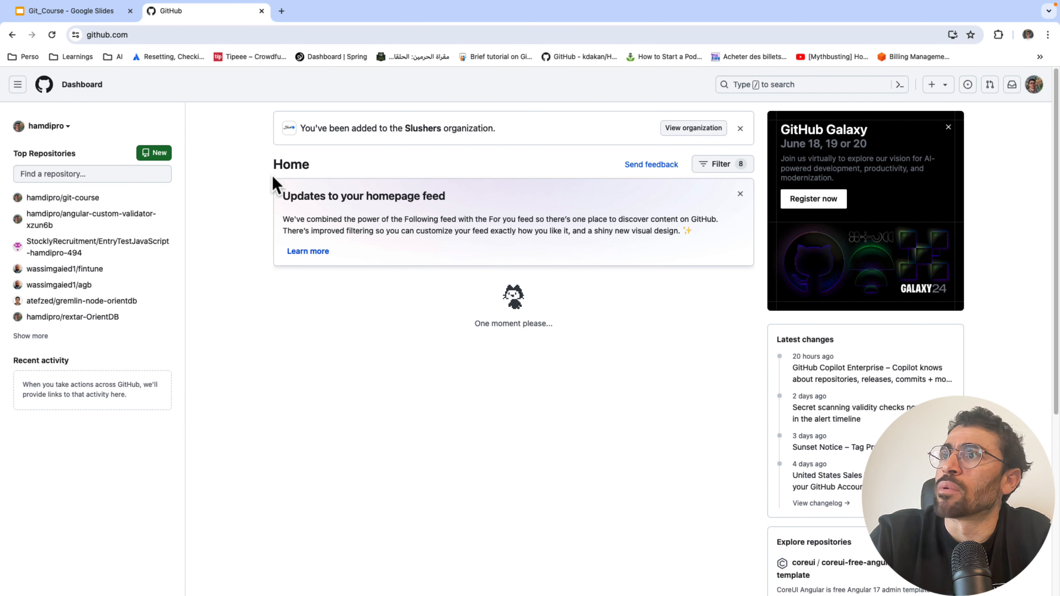
{"action": "left_click", "coordinate": [66, 198]}
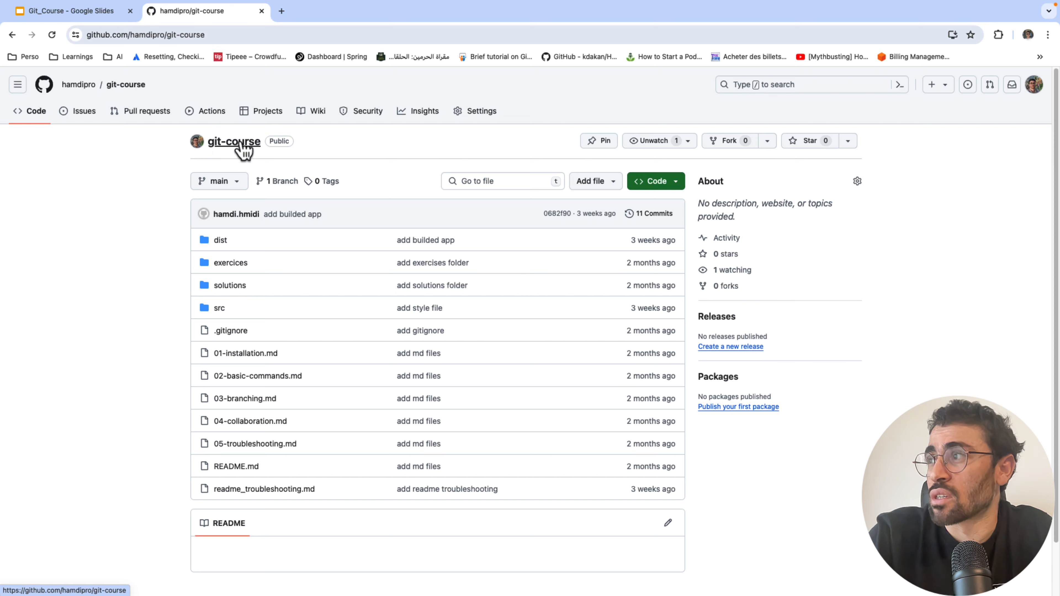
{"action": "scroll", "coordinate": [328, 260], "scroll_direction": "down", "scroll_amount": 3}
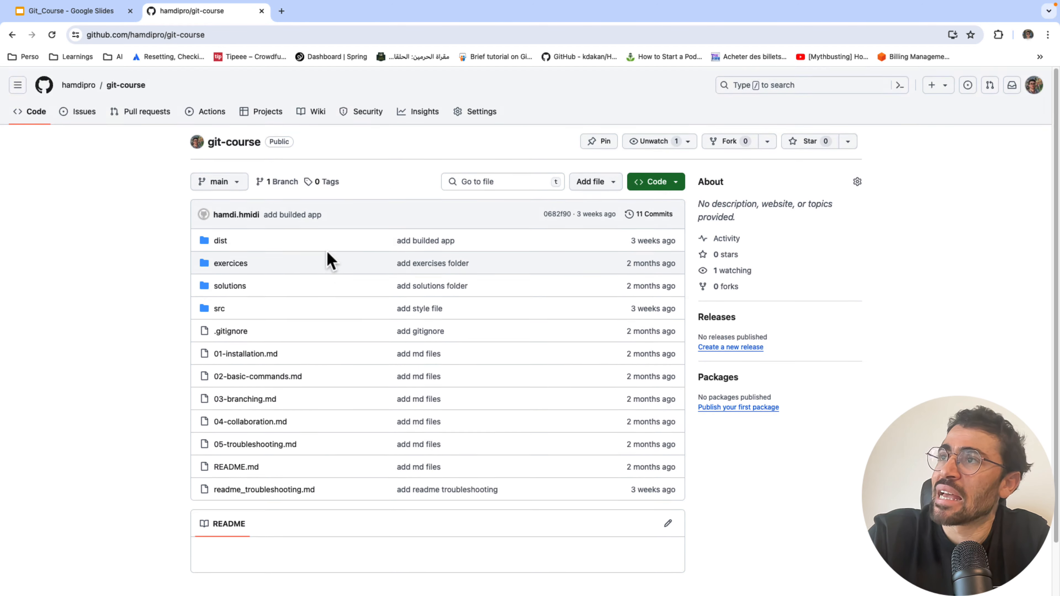
{"action": "scroll", "coordinate": [311, 316], "scroll_direction": "up", "scroll_amount": 2}
{"action": "scroll", "coordinate": [310, 315], "scroll_direction": "down", "scroll_amount": 1}
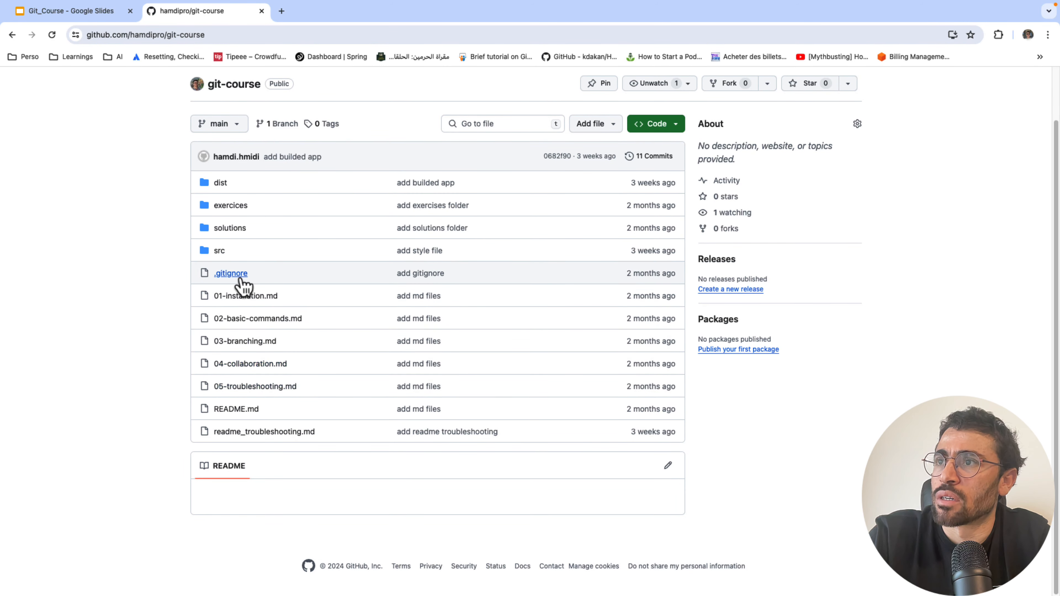
{"action": "scroll", "coordinate": [267, 161], "scroll_direction": "up", "scroll_amount": 2}
{"action": "left_click", "coordinate": [223, 185]}
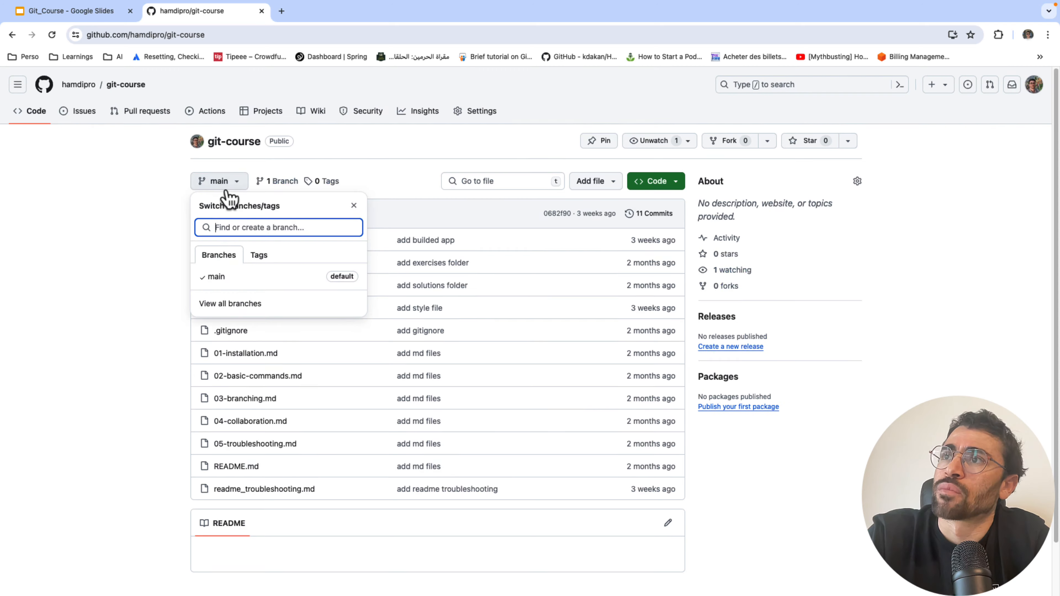
{"action": "left_click", "coordinate": [224, 190]}
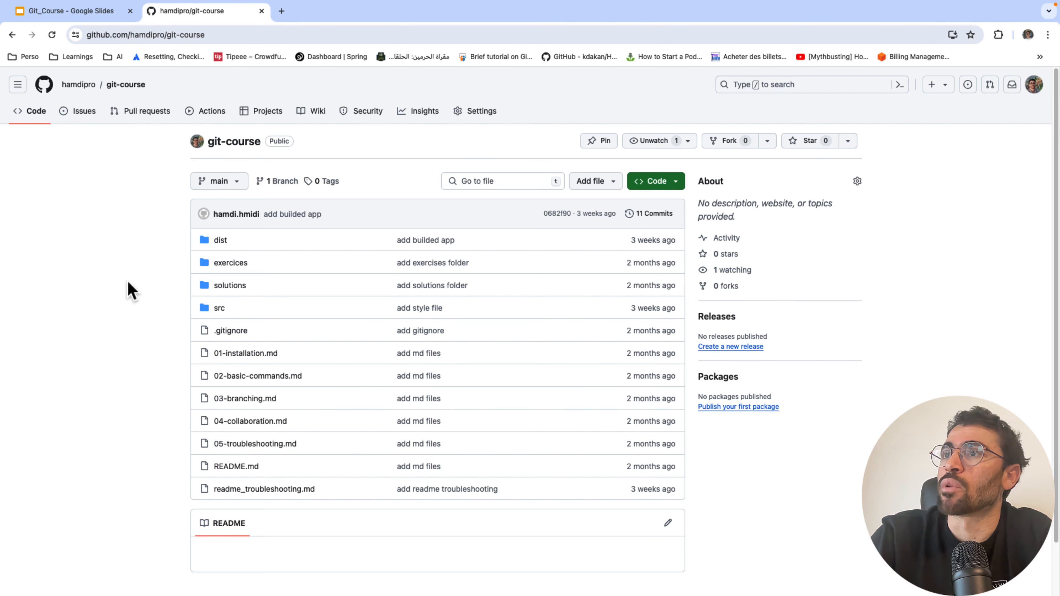
{"action": "left_click", "coordinate": [223, 184]}
{"action": "left_click", "coordinate": [259, 256]}
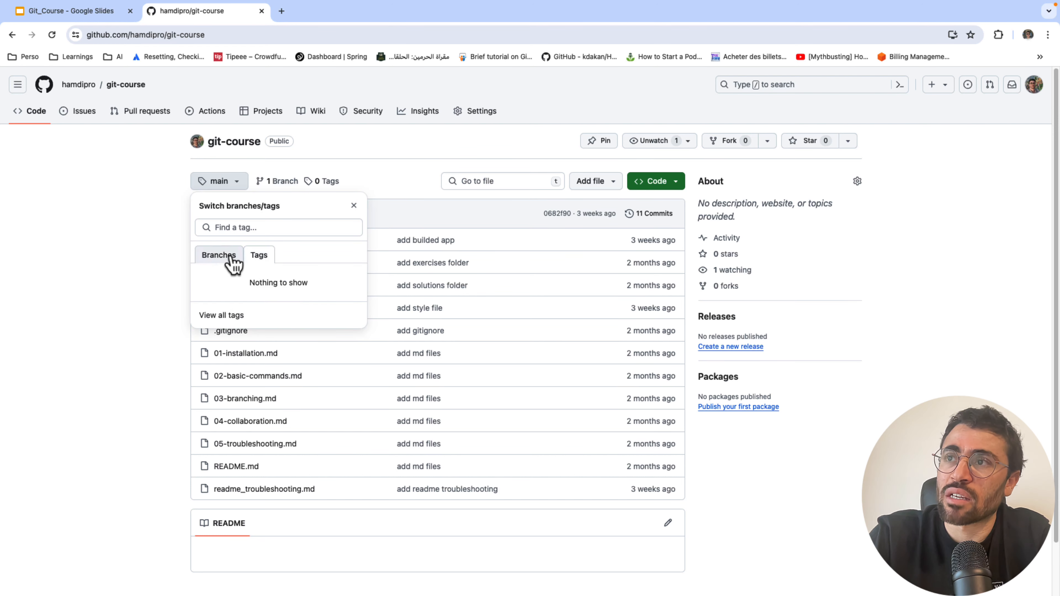
{"action": "left_click", "coordinate": [230, 257]}
{"action": "left_click", "coordinate": [262, 256]}
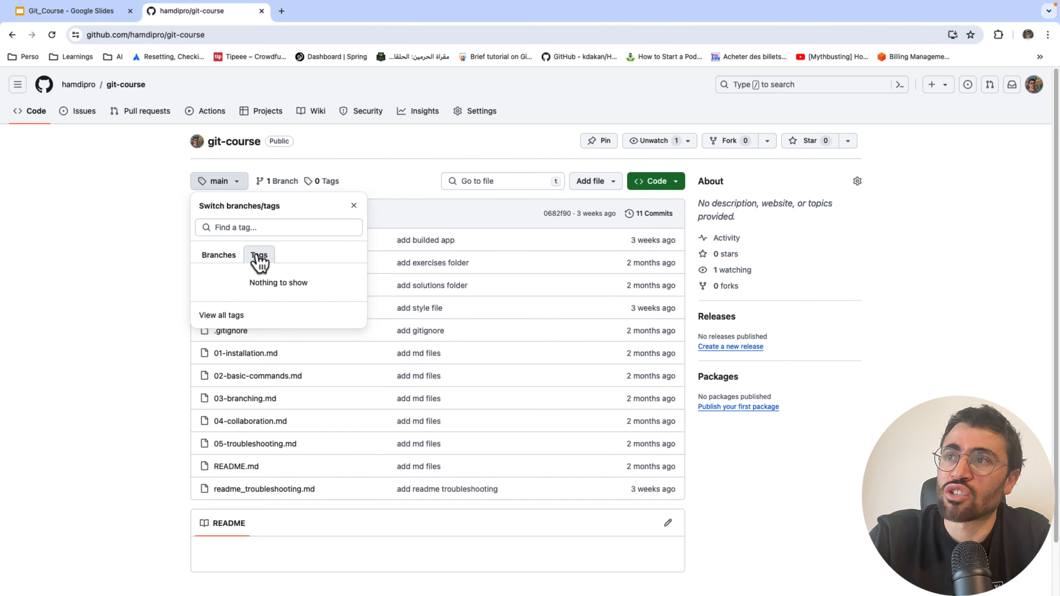
{"action": "left_click", "coordinate": [220, 256]}
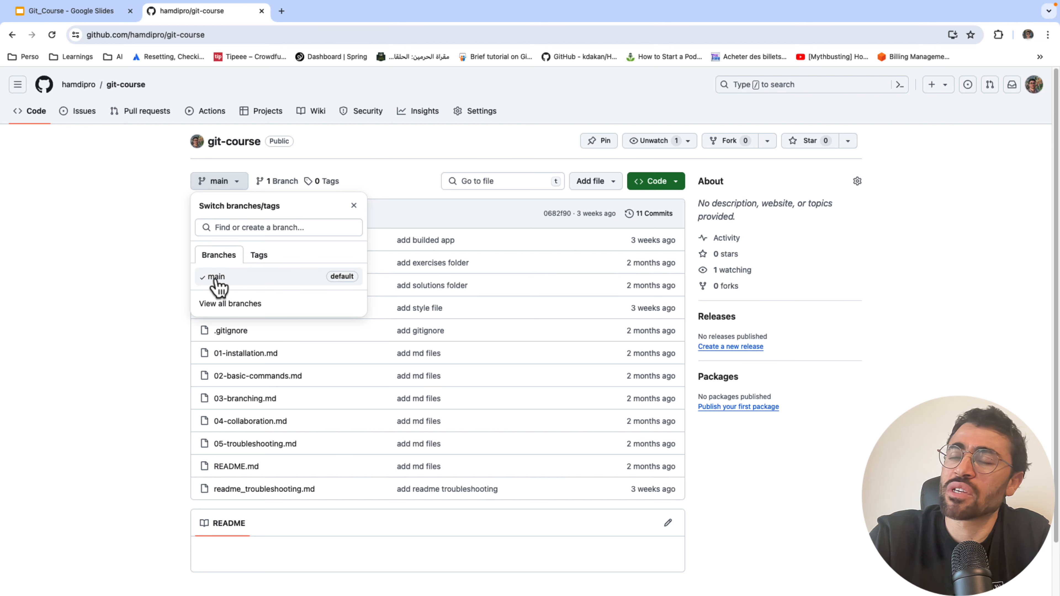
{"action": "left_click", "coordinate": [260, 259]}
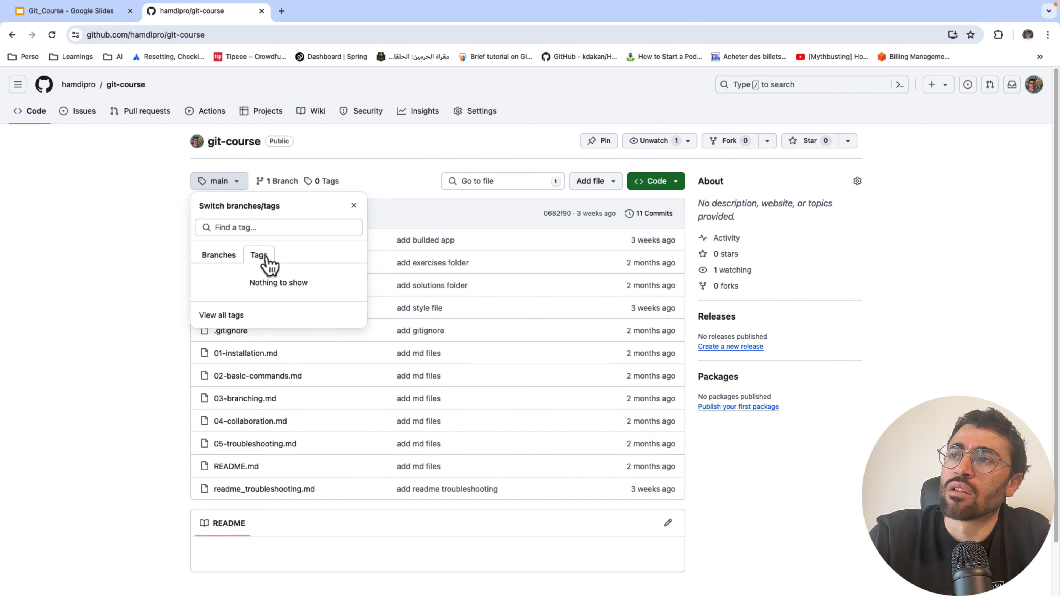
{"action": "left_click", "coordinate": [210, 258]}
{"action": "left_click", "coordinate": [171, 256]}
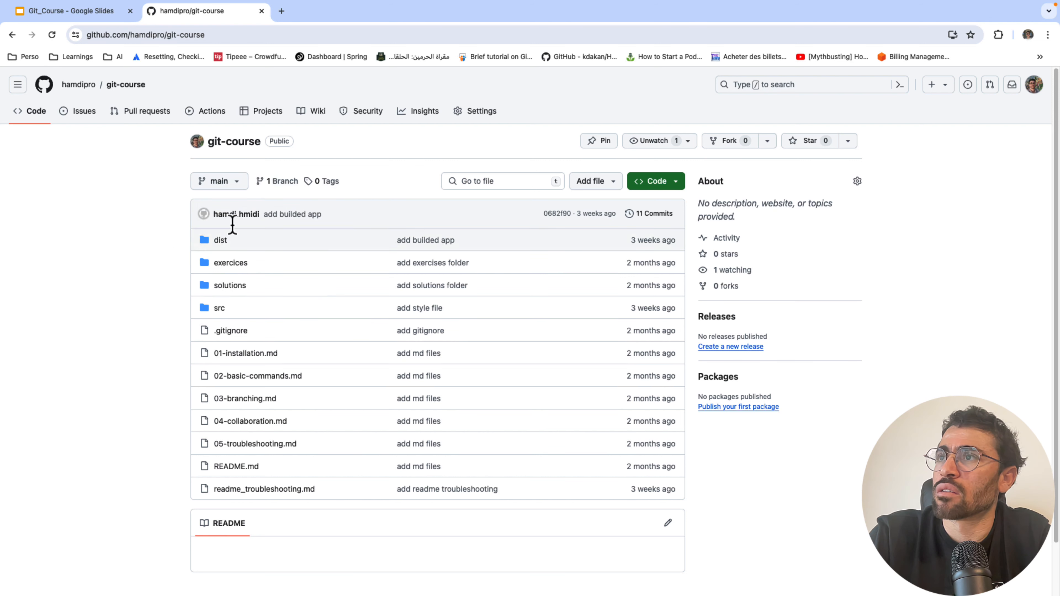
{"action": "left_click", "coordinate": [525, 178]}
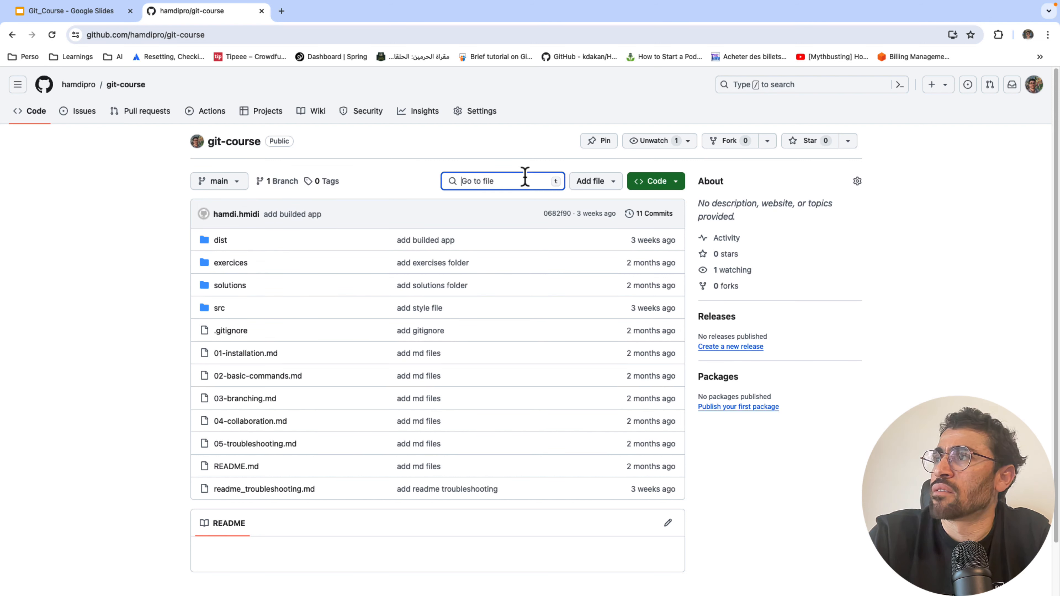
{"action": "left_click", "coordinate": [606, 184]}
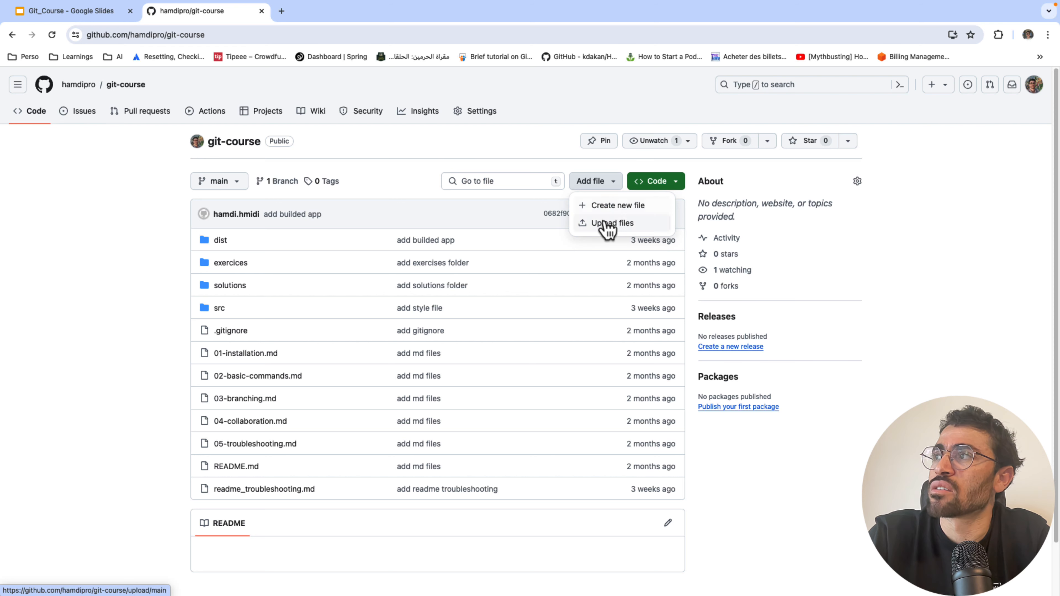
{"action": "left_click", "coordinate": [507, 167]}
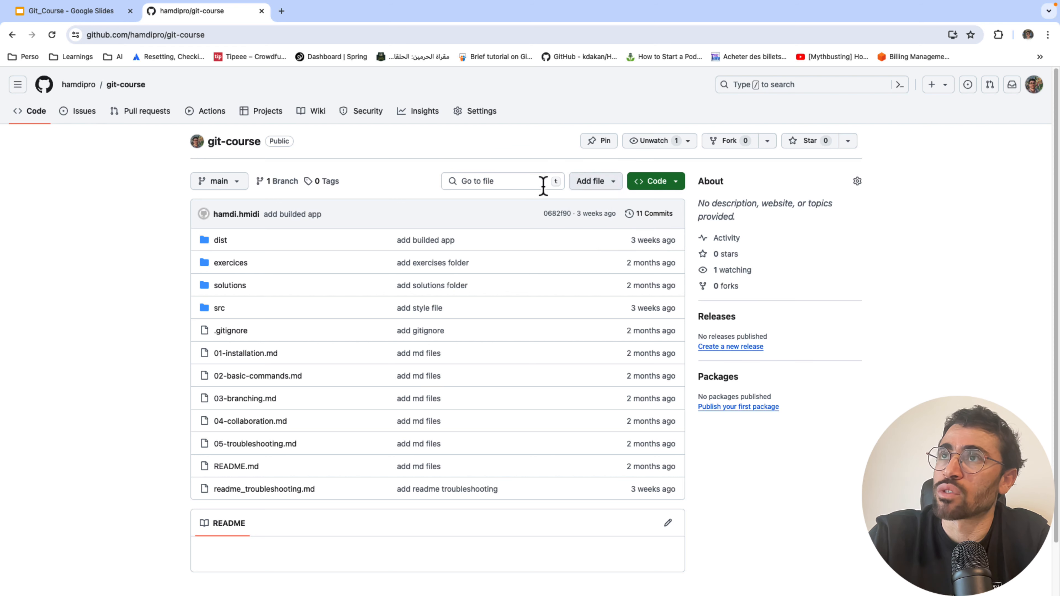
{"action": "left_click", "coordinate": [667, 190]}
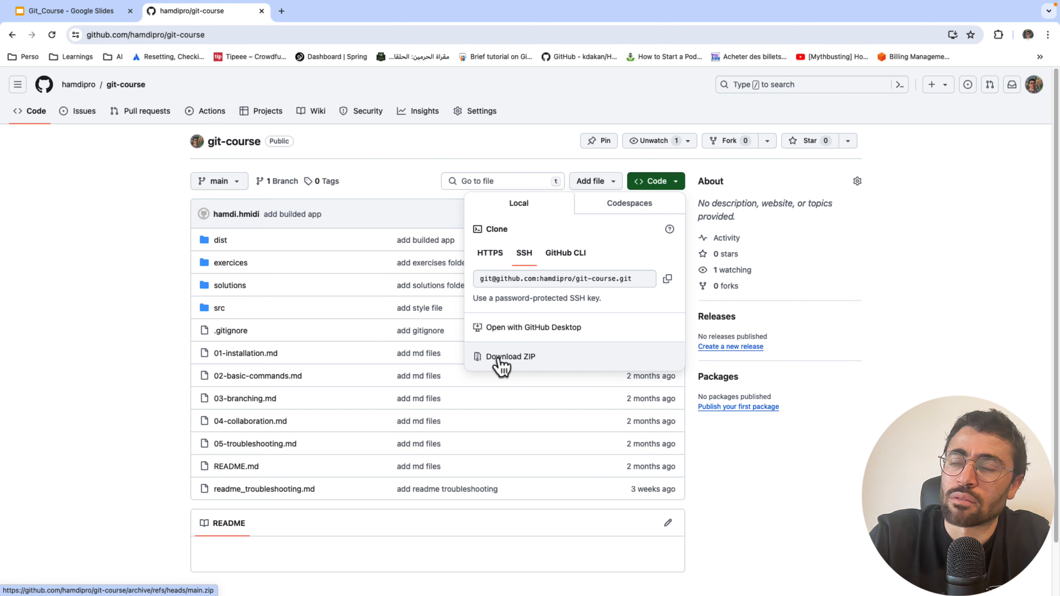
{"action": "left_click", "coordinate": [304, 246]}
{"action": "scroll", "coordinate": [305, 245], "scroll_direction": "down", "scroll_amount": 1}
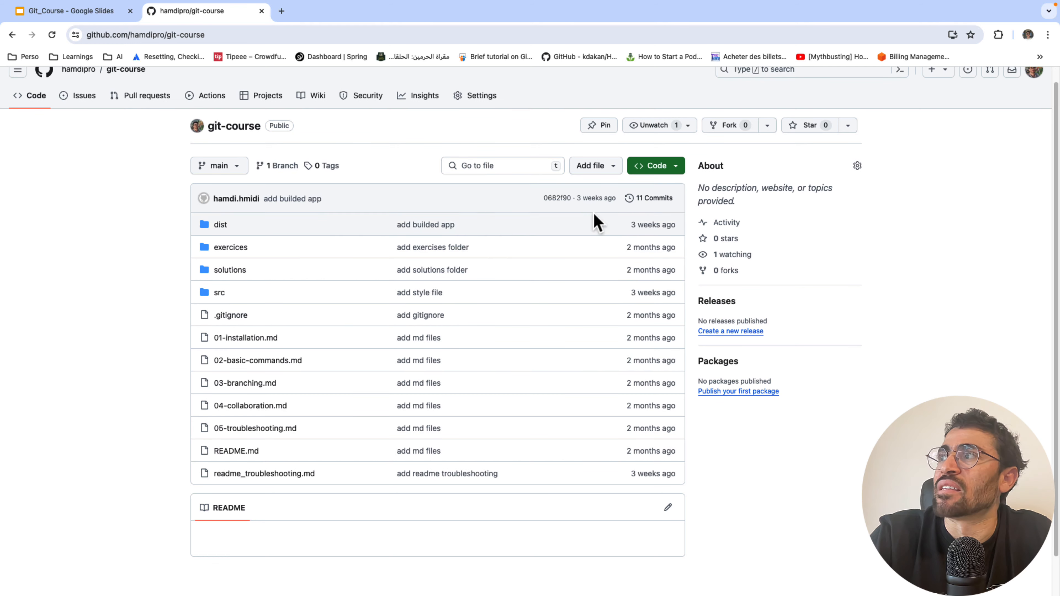
{"action": "left_click", "coordinate": [640, 198]}
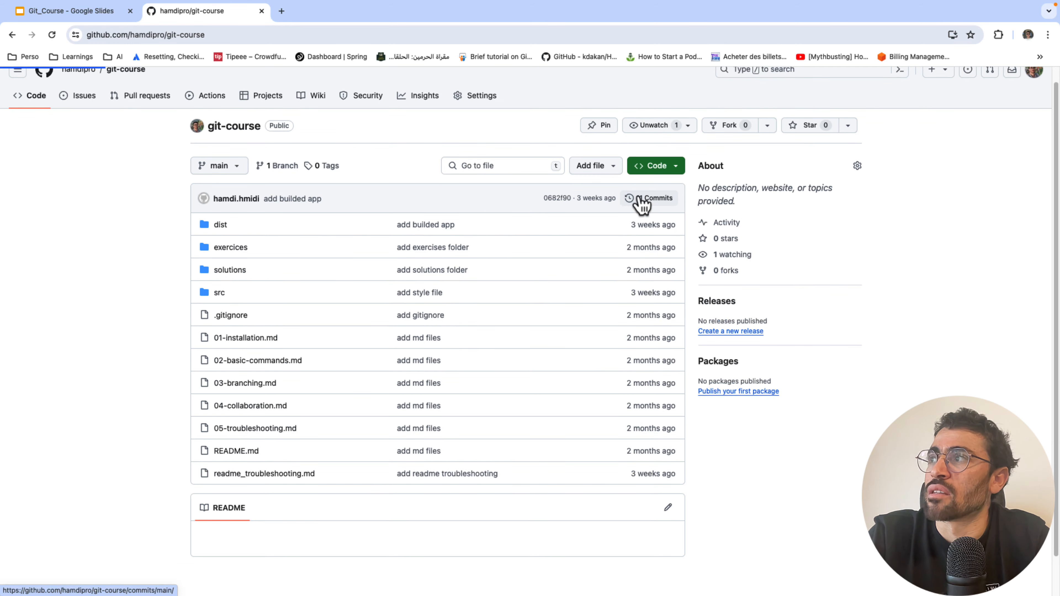
{"action": "scroll", "coordinate": [249, 285], "scroll_direction": "down", "scroll_amount": 5}
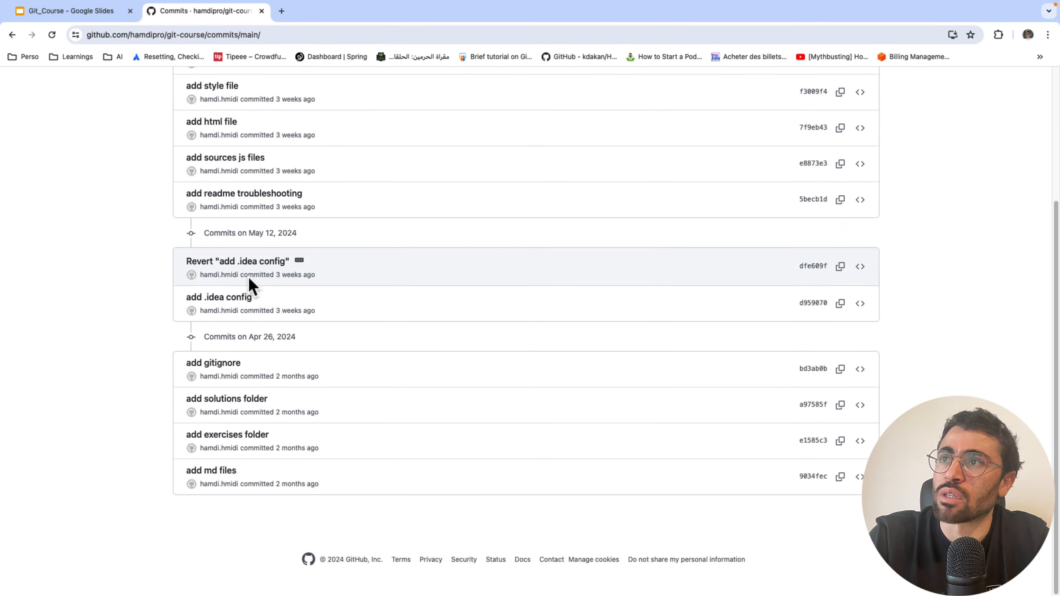
{"action": "scroll", "coordinate": [249, 285], "scroll_direction": "up", "scroll_amount": 5}
{"action": "scroll", "coordinate": [249, 285], "scroll_direction": "down", "scroll_amount": 3}
{"action": "scroll", "coordinate": [250, 285], "scroll_direction": "up", "scroll_amount": 3}
{"action": "scroll", "coordinate": [248, 277], "scroll_direction": "down", "scroll_amount": 5}
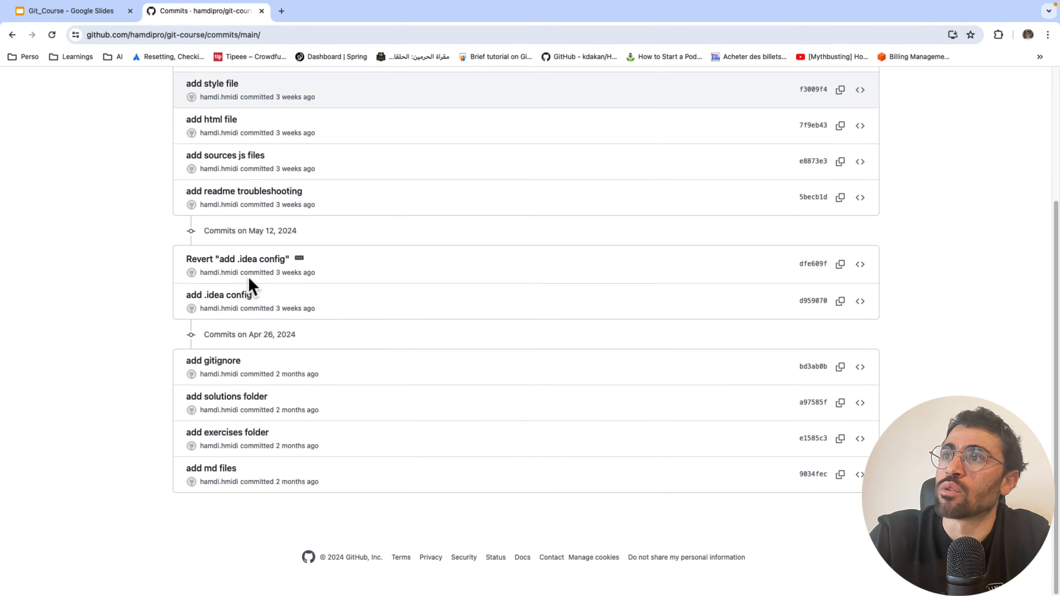
{"action": "scroll", "coordinate": [248, 284], "scroll_direction": "up", "scroll_amount": 5}
{"action": "scroll", "coordinate": [271, 247], "scroll_direction": "down", "scroll_amount": 5}
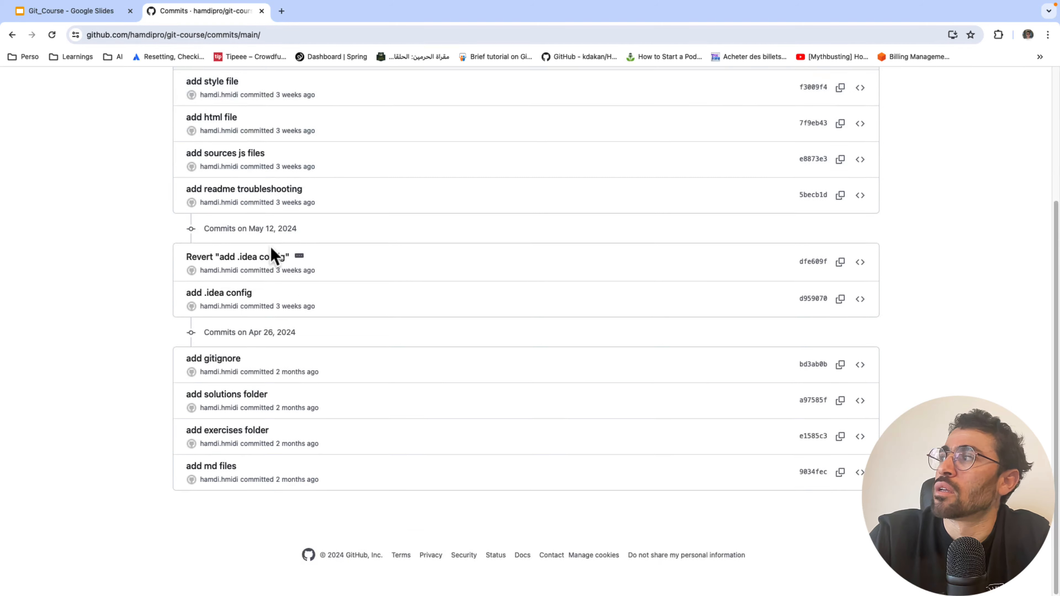
{"action": "scroll", "coordinate": [221, 200], "scroll_direction": "up", "scroll_amount": 5}
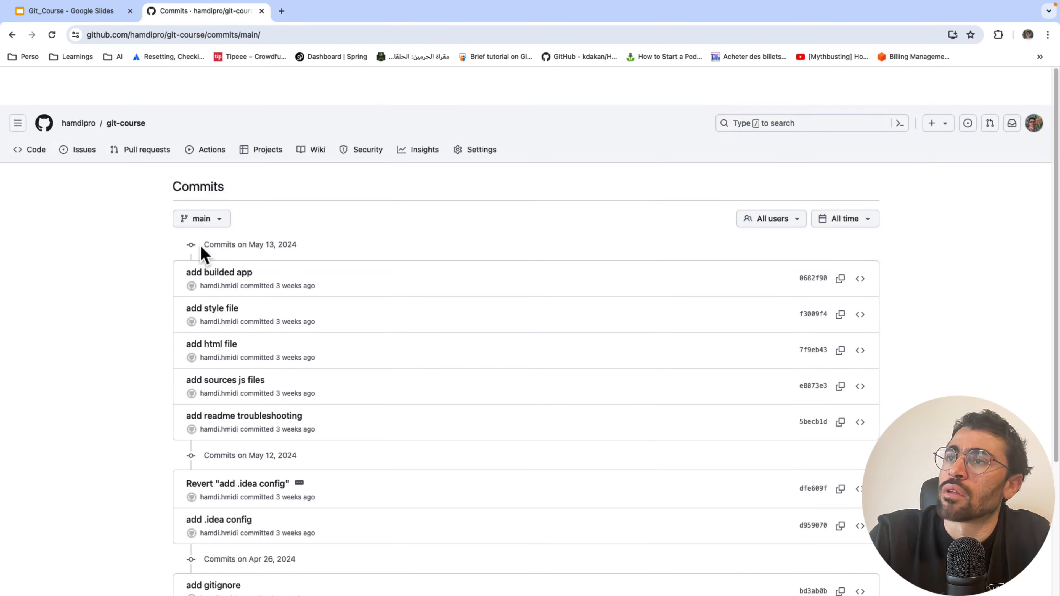
{"action": "scroll", "coordinate": [161, 436], "scroll_direction": "down", "scroll_amount": 1}
{"action": "scroll", "coordinate": [215, 288], "scroll_direction": "down", "scroll_amount": 5}
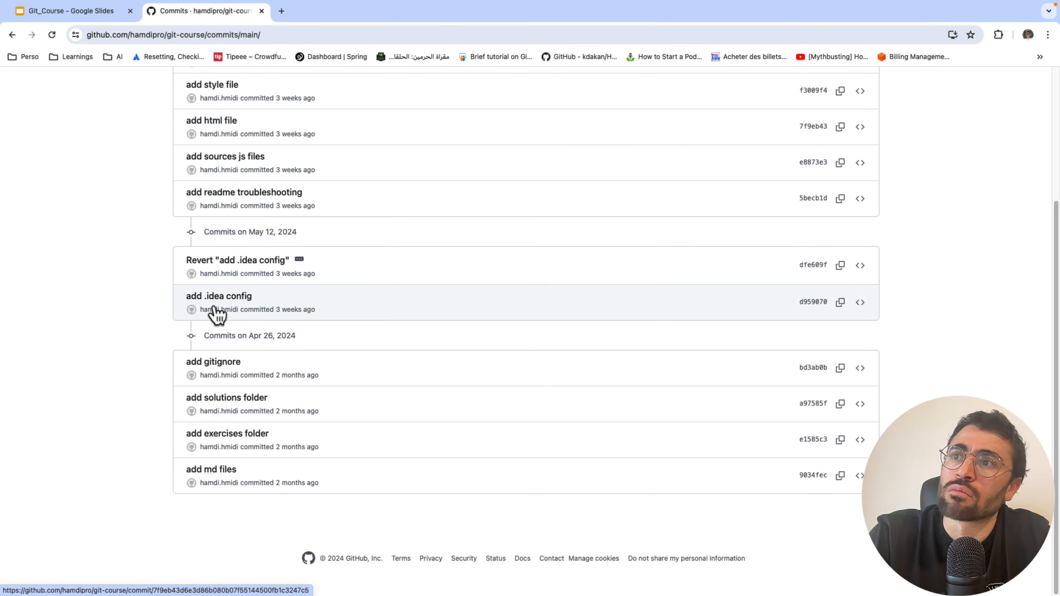
{"action": "scroll", "coordinate": [146, 342], "scroll_direction": "up", "scroll_amount": 5}
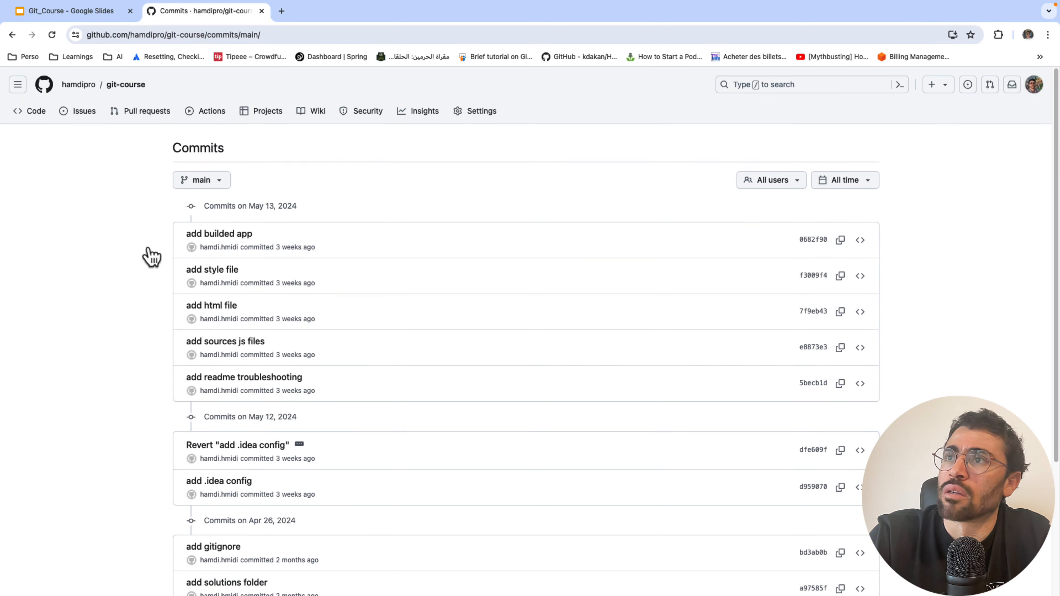
{"action": "left_click", "coordinate": [12, 35]}
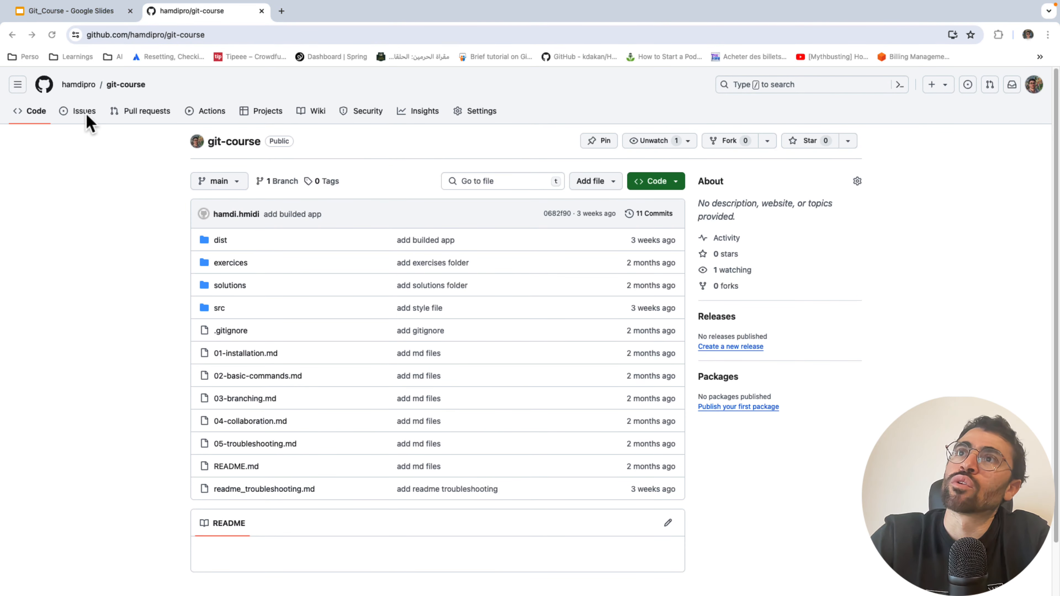
- Go to the owner's Repositories tab and click New to start a repository
{"action": "left_click", "coordinate": [77, 85]}
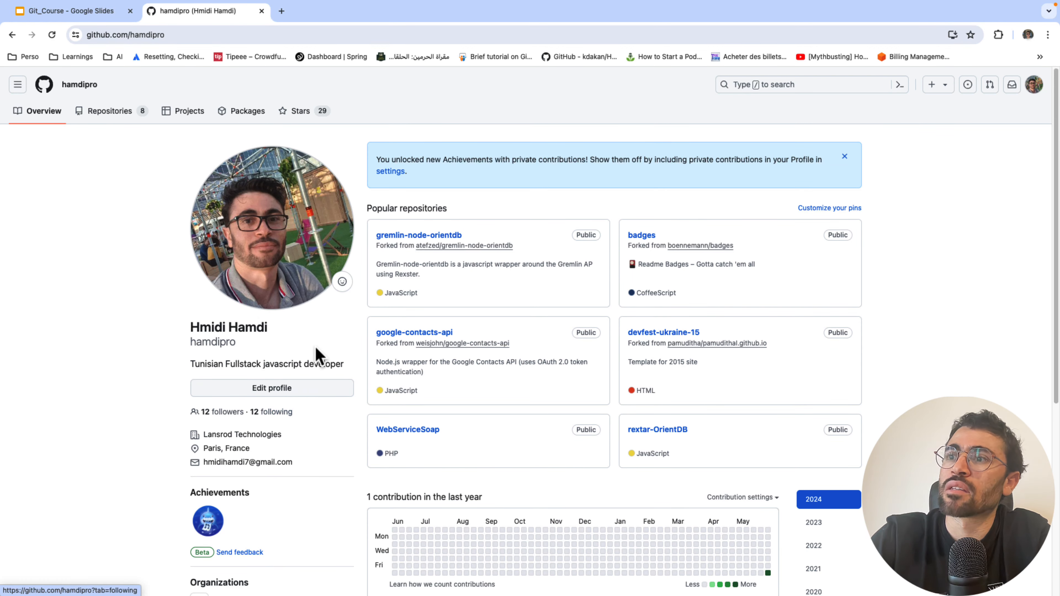
{"action": "scroll", "coordinate": [464, 433], "scroll_direction": "down", "scroll_amount": 5}
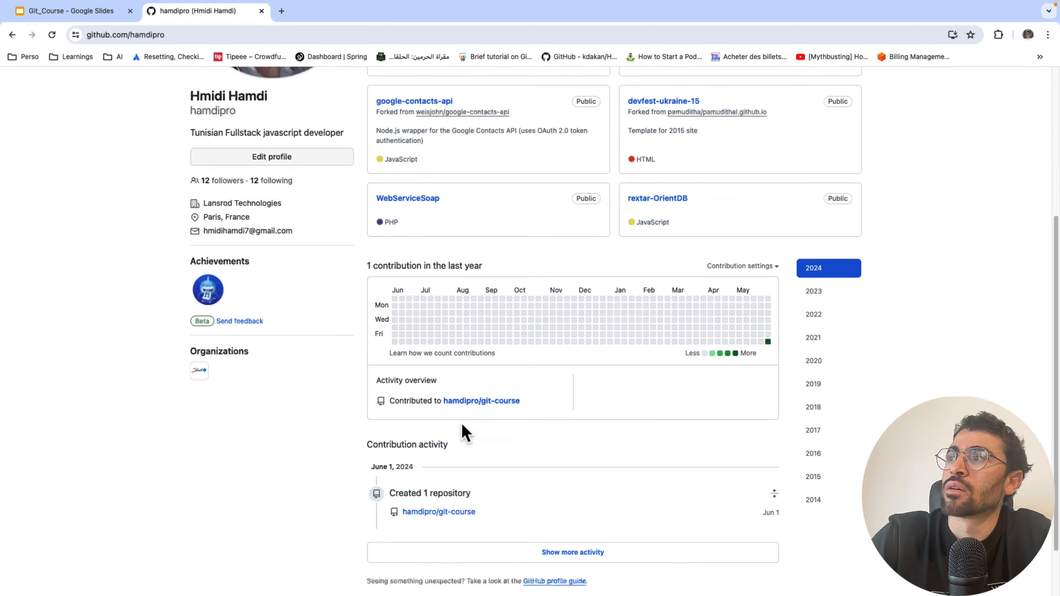
{"action": "scroll", "coordinate": [464, 433], "scroll_direction": "up", "scroll_amount": 5}
{"action": "left_click", "coordinate": [105, 112]}
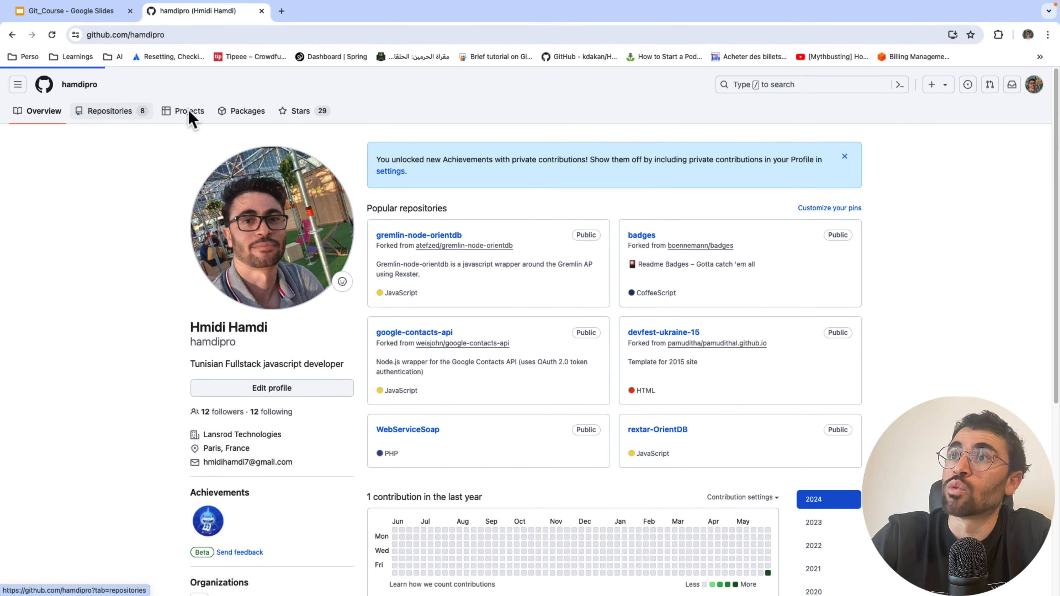
{"action": "left_click", "coordinate": [844, 152]}
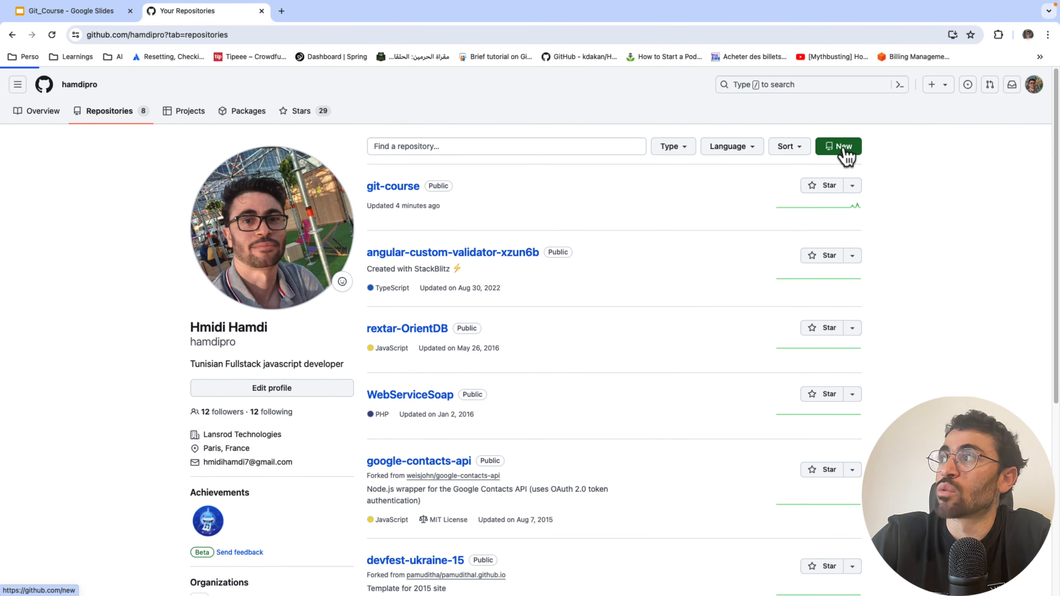
- Enter 'github-overview' as the repository name and tick 'Add a README file'
{"action": "left_click", "coordinate": [445, 221]}
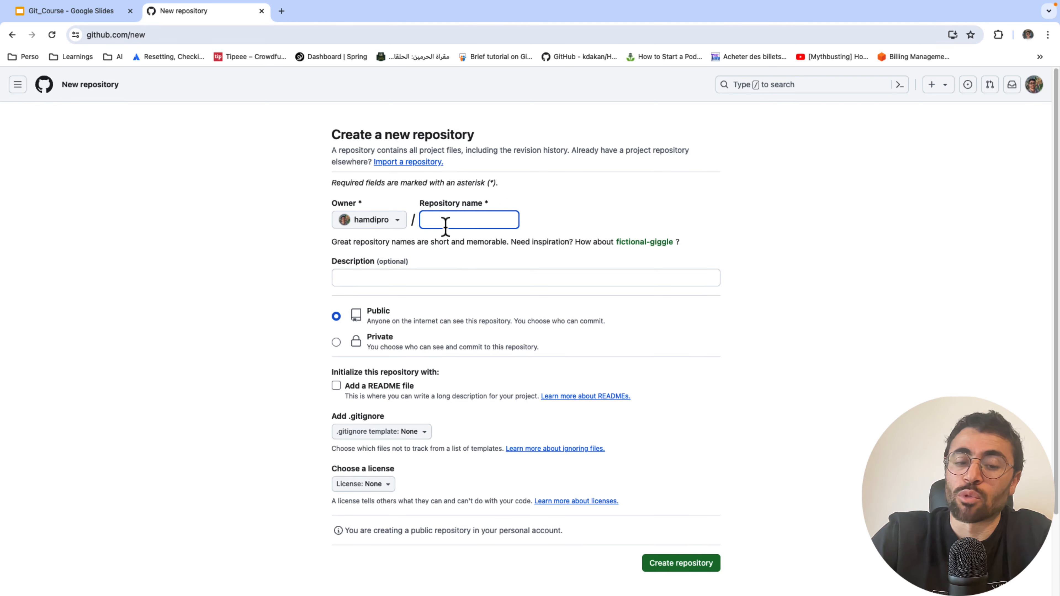
{"action": "type", "text": "github"}
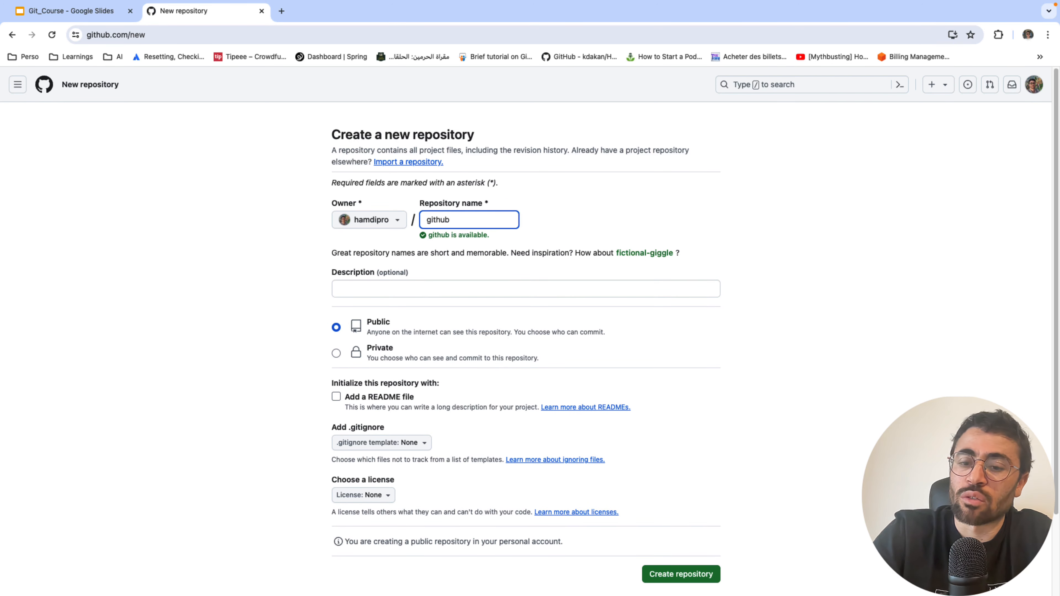
{"action": "type", "text": "-overw"}
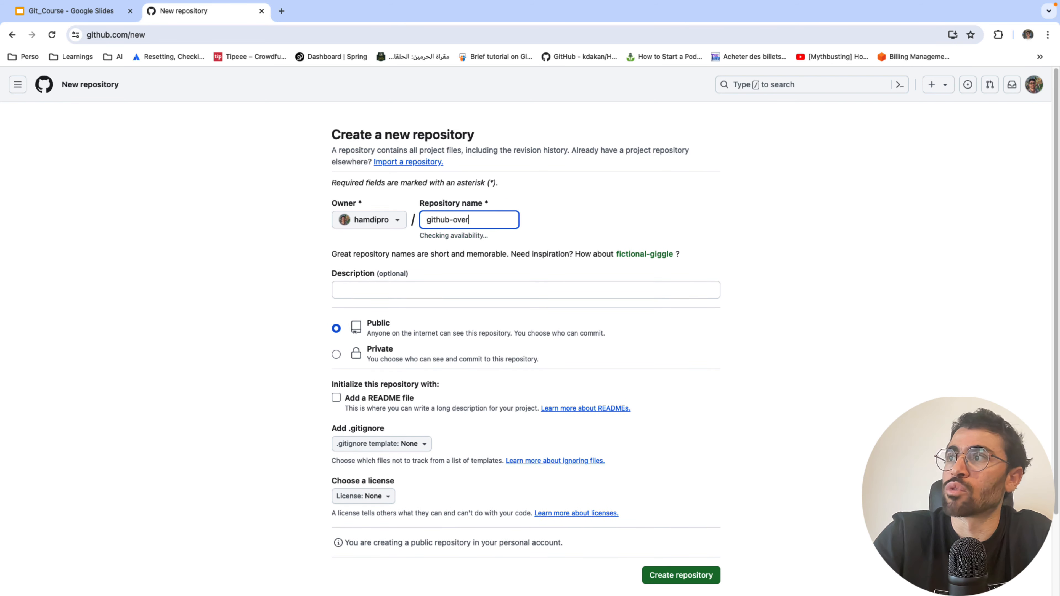
{"action": "key", "text": "BackSpace"}
{"action": "key", "text": "BackSpace"}
{"action": "key", "text": "BackSpace"}
{"action": "key", "text": "BackSpace"}
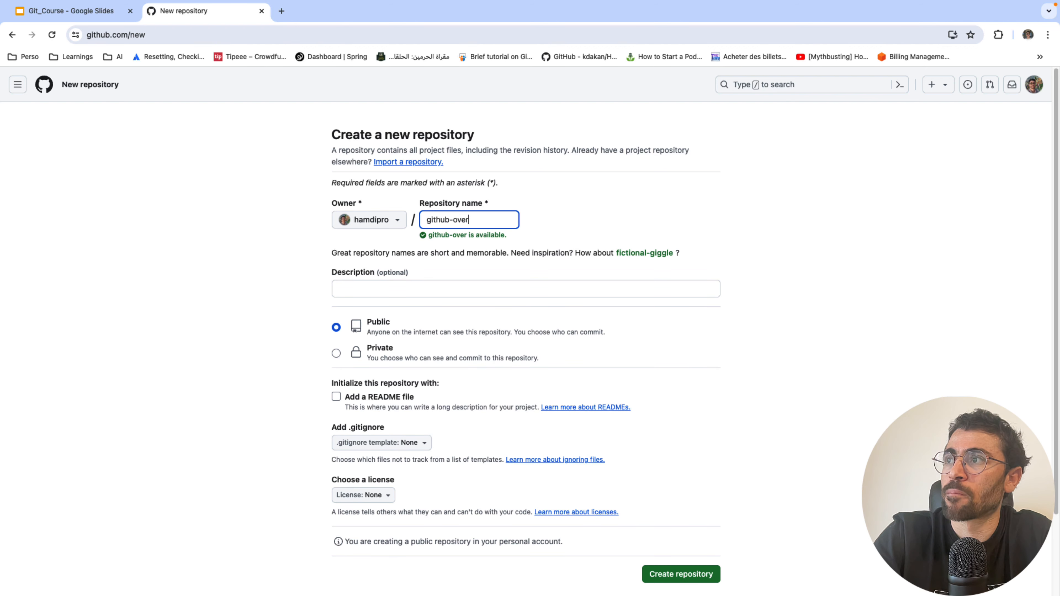
{"action": "type", "text": "v"}
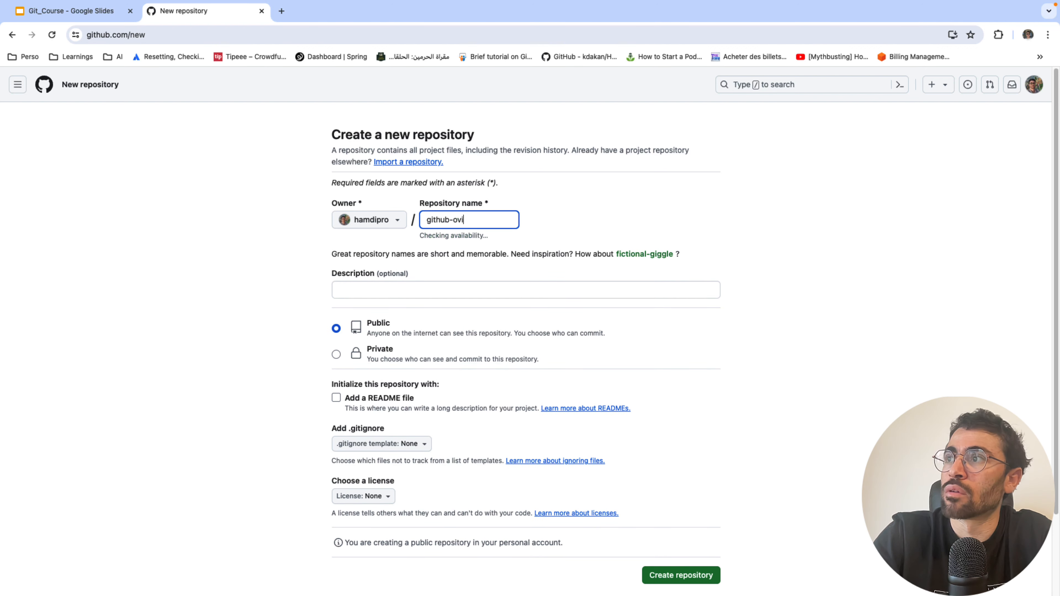
{"action": "type", "text": "erview"}
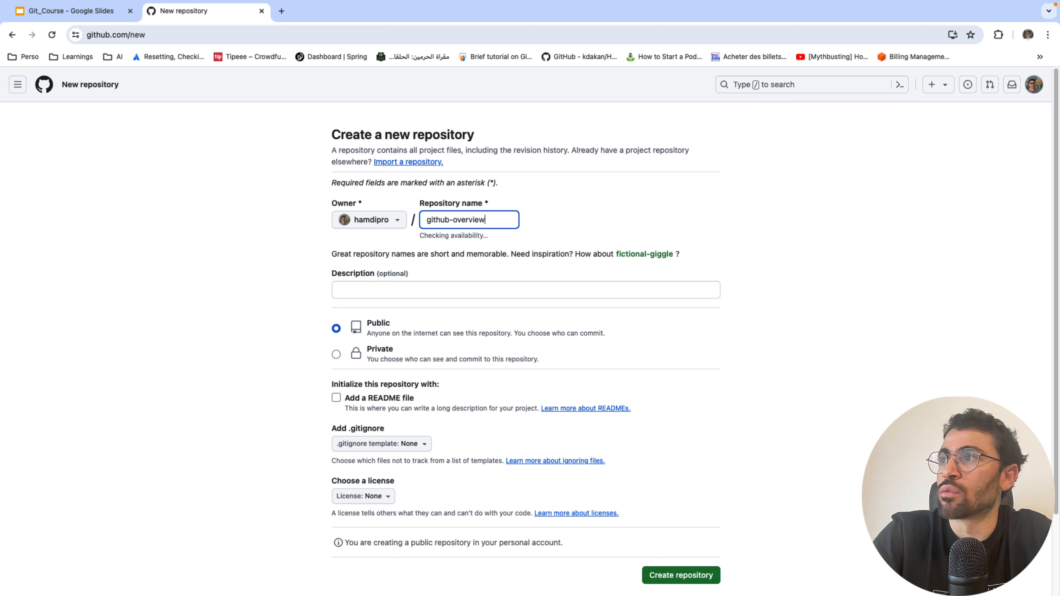
{"action": "left_click", "coordinate": [436, 284]}
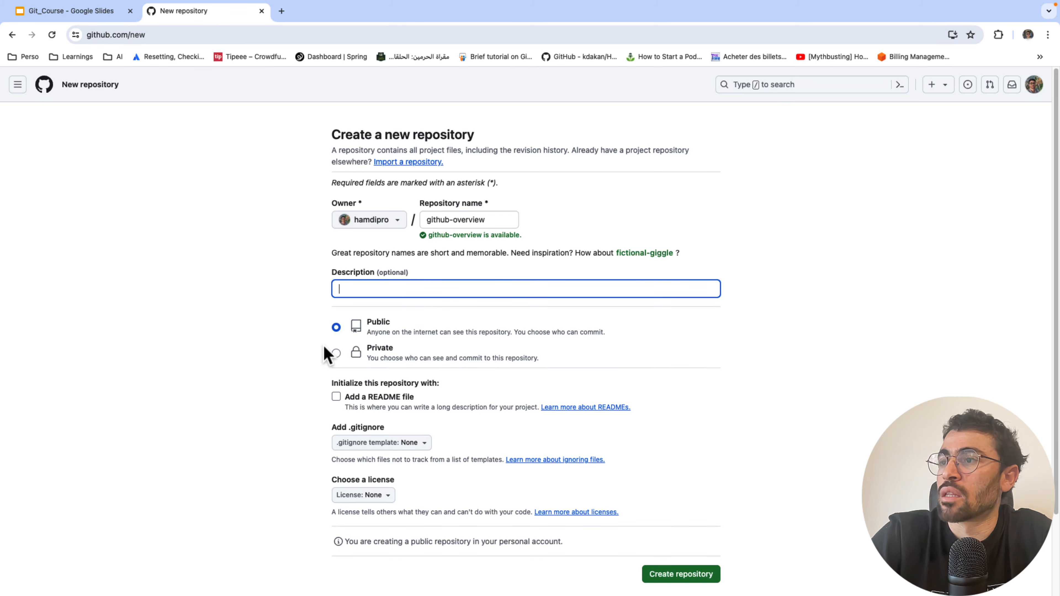
{"action": "scroll", "coordinate": [325, 353], "scroll_direction": "down", "scroll_amount": 3}
{"action": "left_click", "coordinate": [336, 302]}
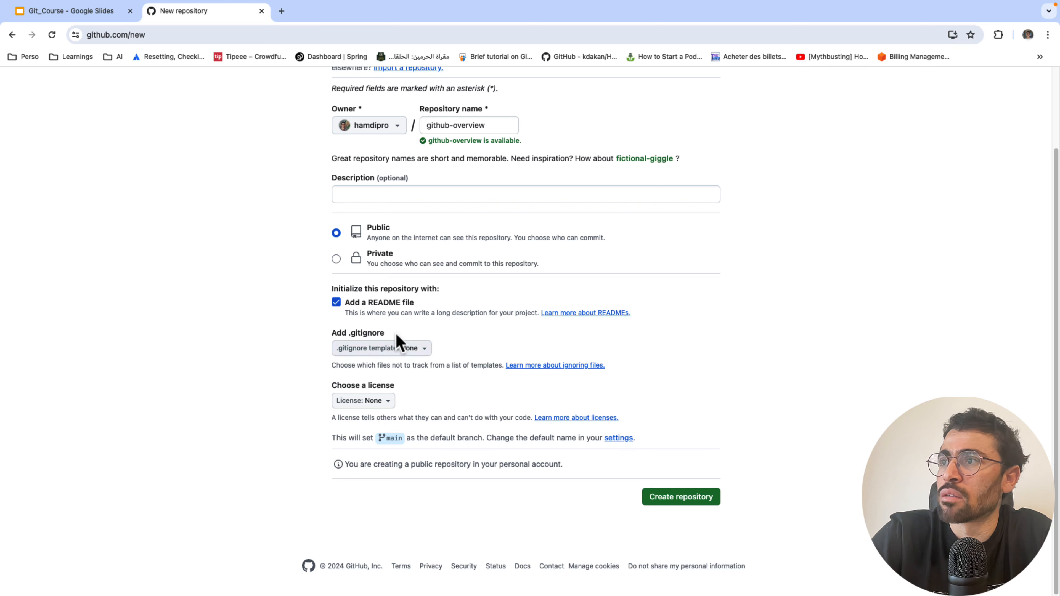
- Choose the Java .gitignore template
{"action": "left_click", "coordinate": [387, 353]}
{"action": "scroll", "coordinate": [360, 263], "scroll_direction": "down", "scroll_amount": 1}
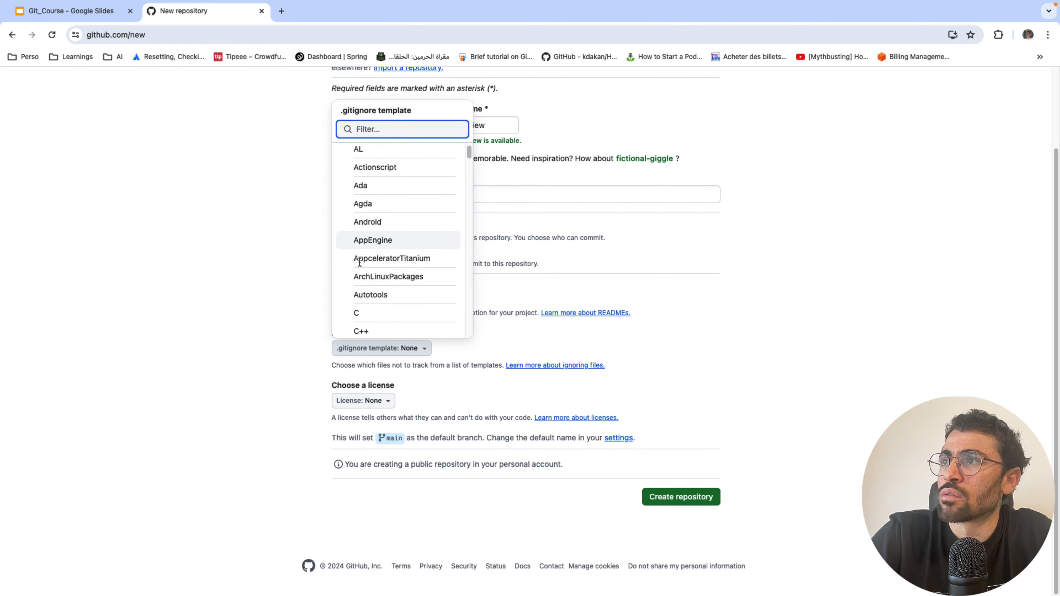
{"action": "scroll", "coordinate": [418, 204], "scroll_direction": "down", "scroll_amount": 20}
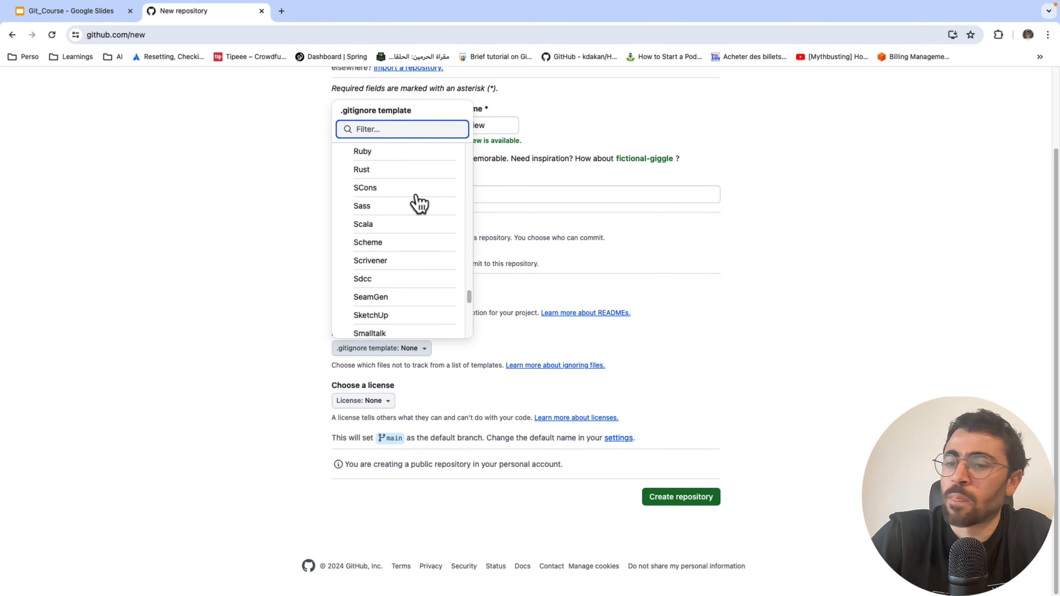
{"action": "scroll", "coordinate": [418, 203], "scroll_direction": "down", "scroll_amount": 5}
{"action": "type", "text": "jav"}
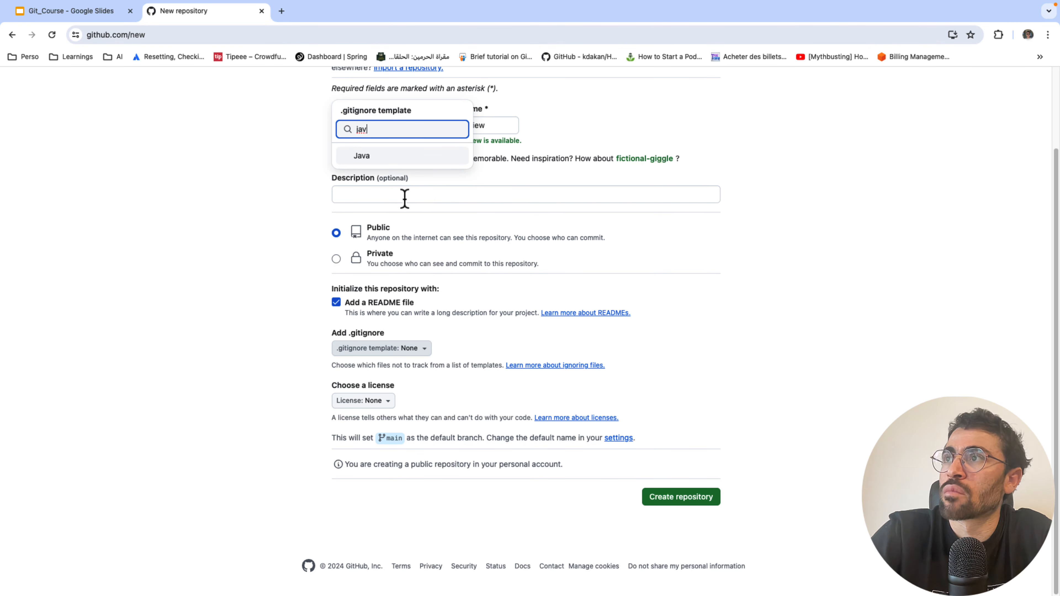
{"action": "left_click", "coordinate": [376, 156]}
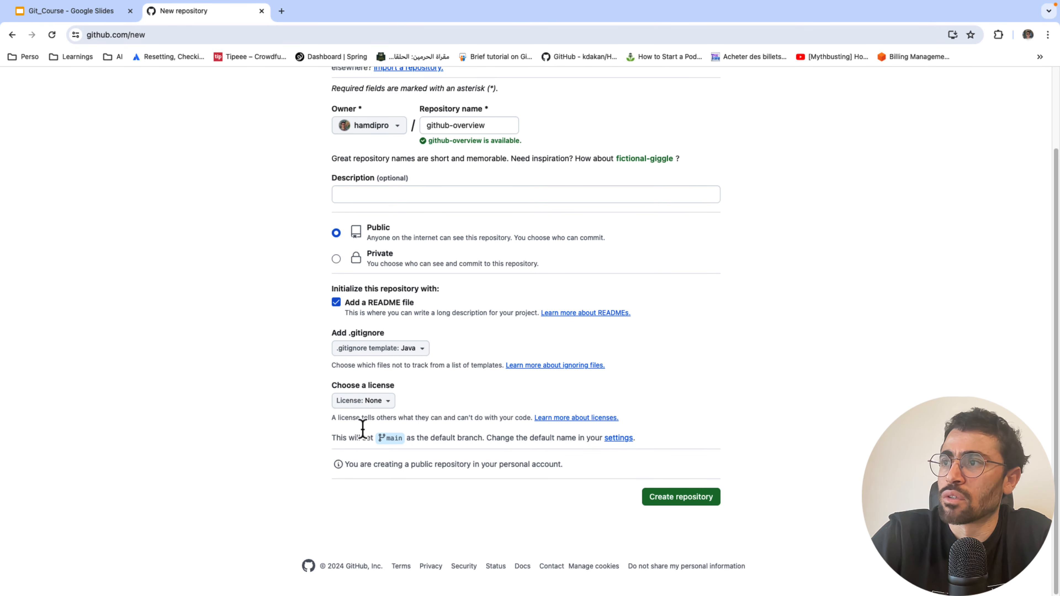
- Select Apache License 2.0 and create the github-overview repository
{"action": "left_click", "coordinate": [367, 403]}
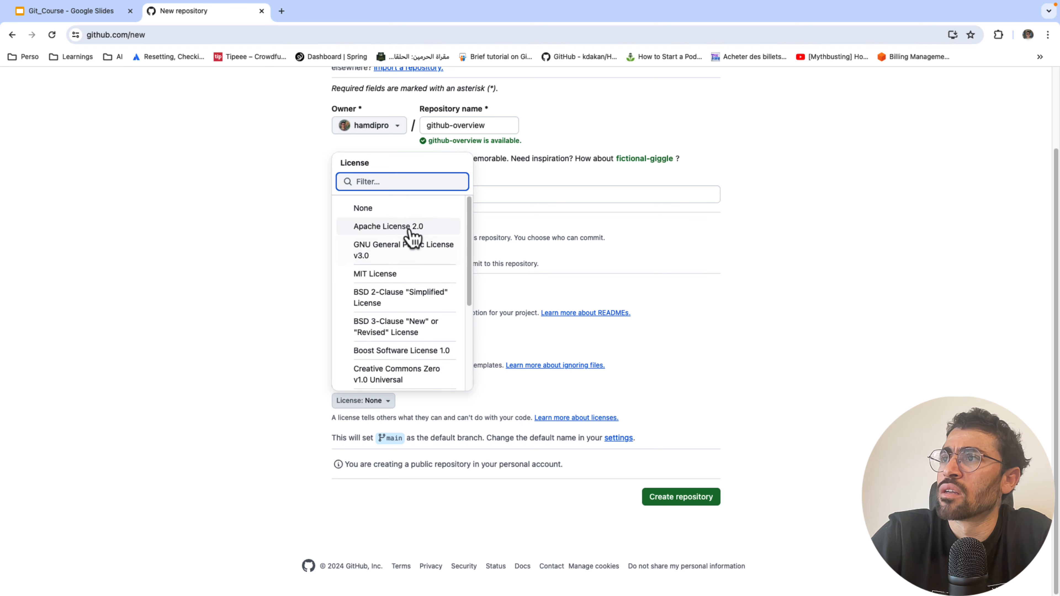
{"action": "left_click", "coordinate": [401, 226]}
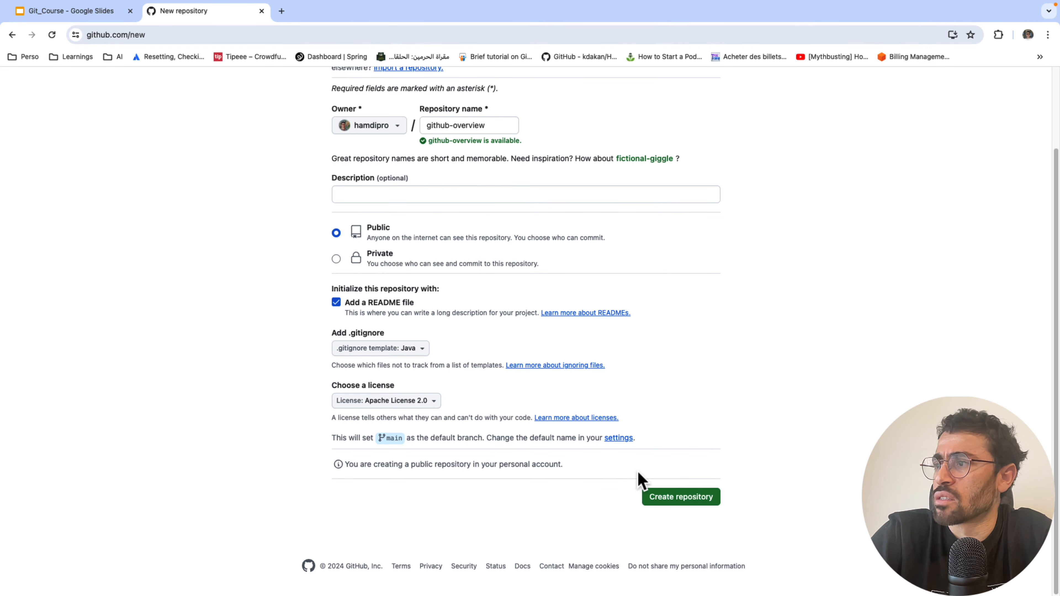
{"action": "left_click", "coordinate": [667, 498]}
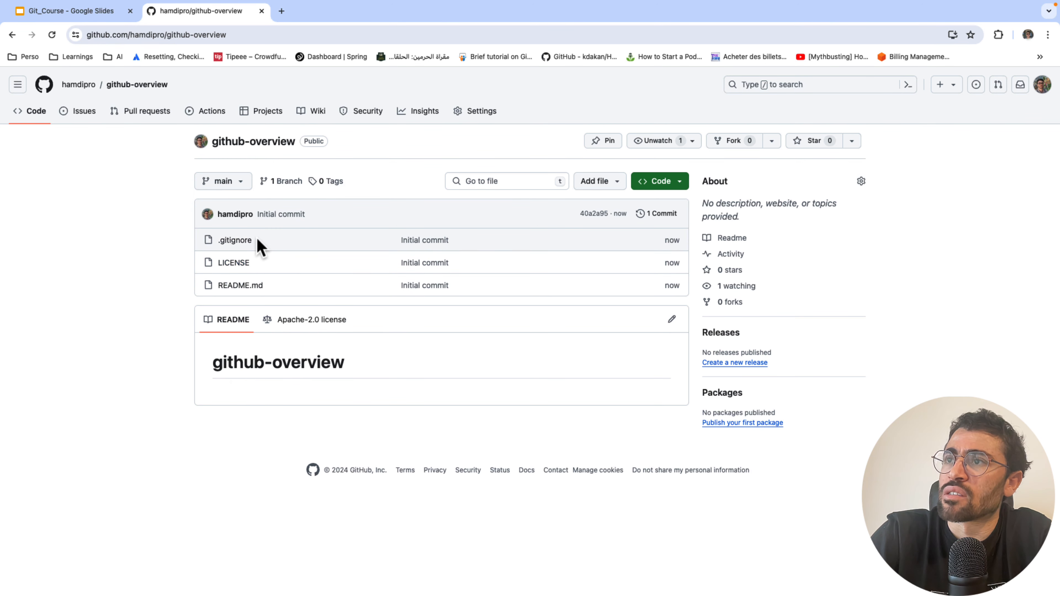
- Inspect the 24-line Java .gitignore, then copy the repository's SSH clone URL from Code
{"action": "left_click", "coordinate": [237, 241]}
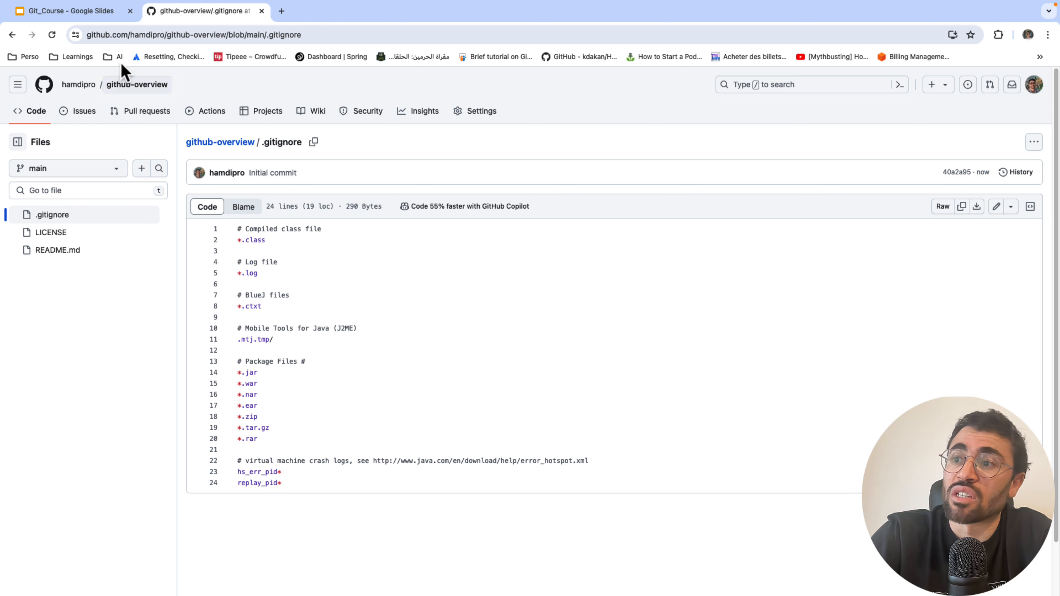
{"action": "left_click", "coordinate": [12, 35]}
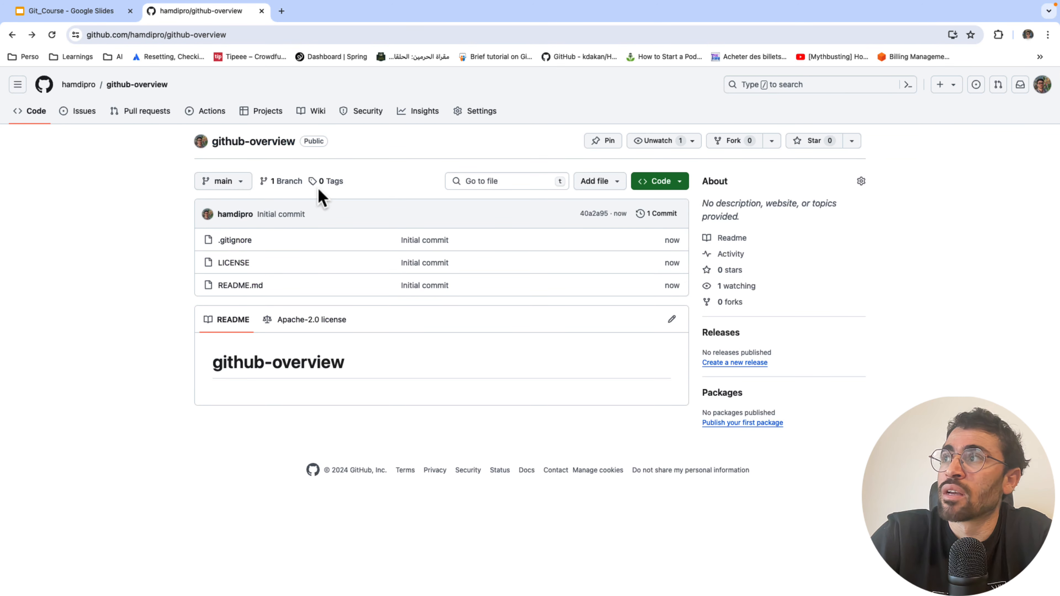
{"action": "left_click", "coordinate": [651, 184]}
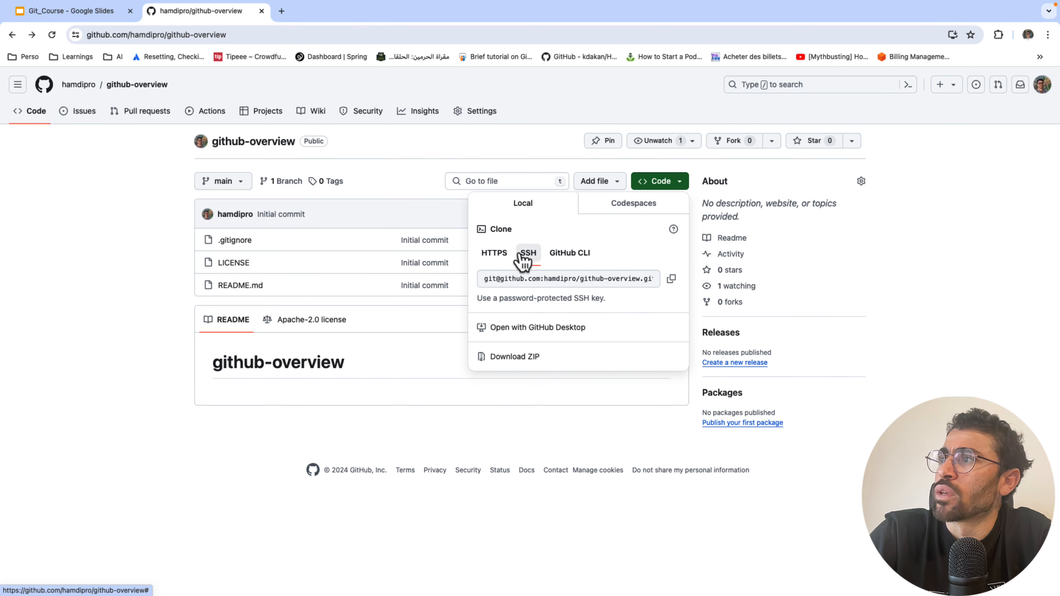
{"action": "left_click", "coordinate": [671, 278]}
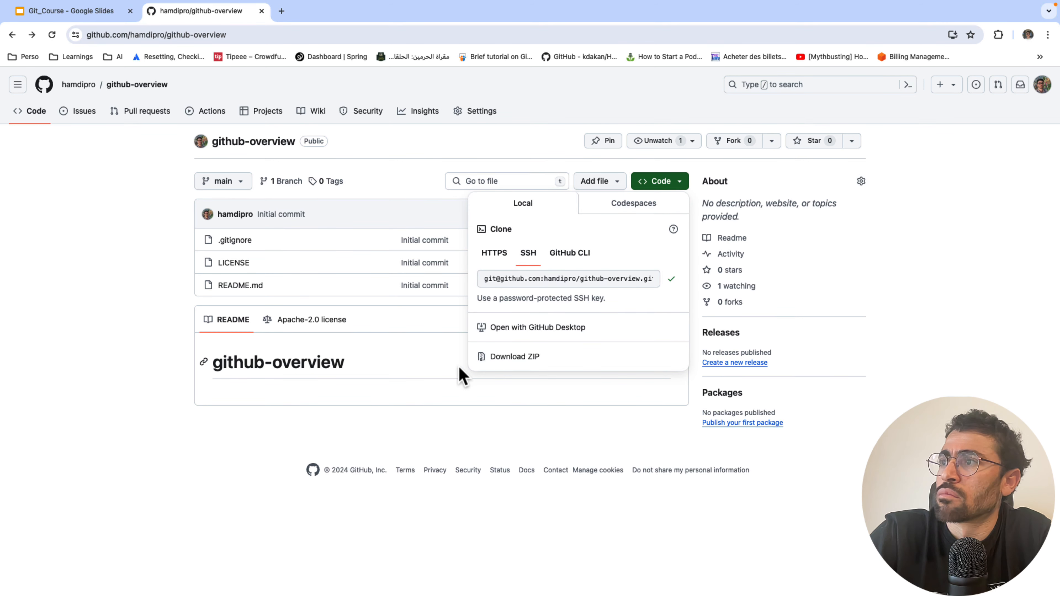
- In Terminal, run 'git clone' with the pasted github-overview SSH address
{"action": "key", "text": "ctrl+Up"}
{"action": "left_click", "coordinate": [472, 310]}
{"action": "type", "text": "git p"}
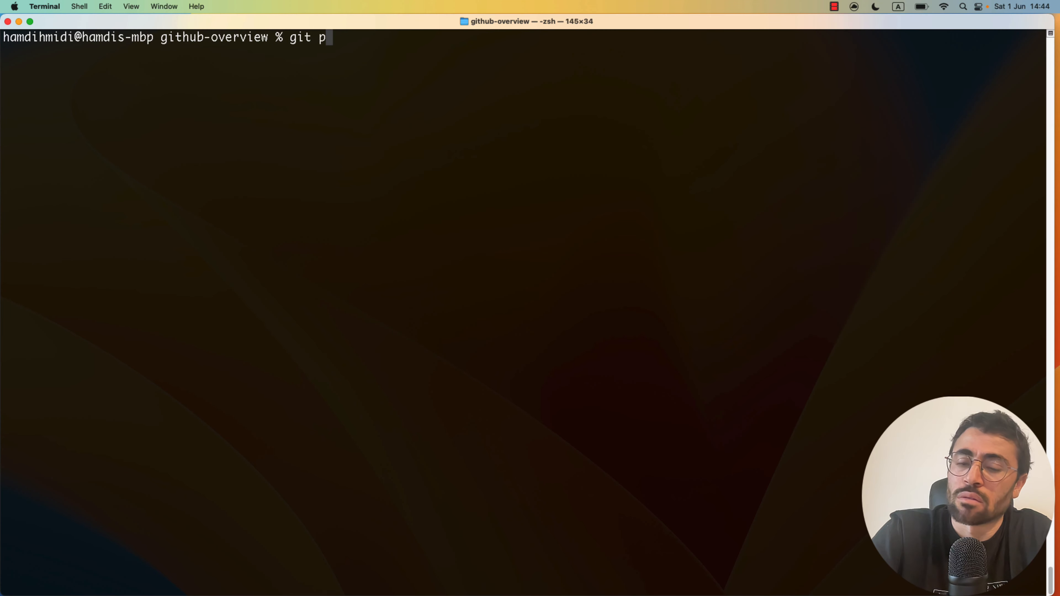
{"action": "key", "text": "BackSpace"}
{"action": "type", "text": "clone"}
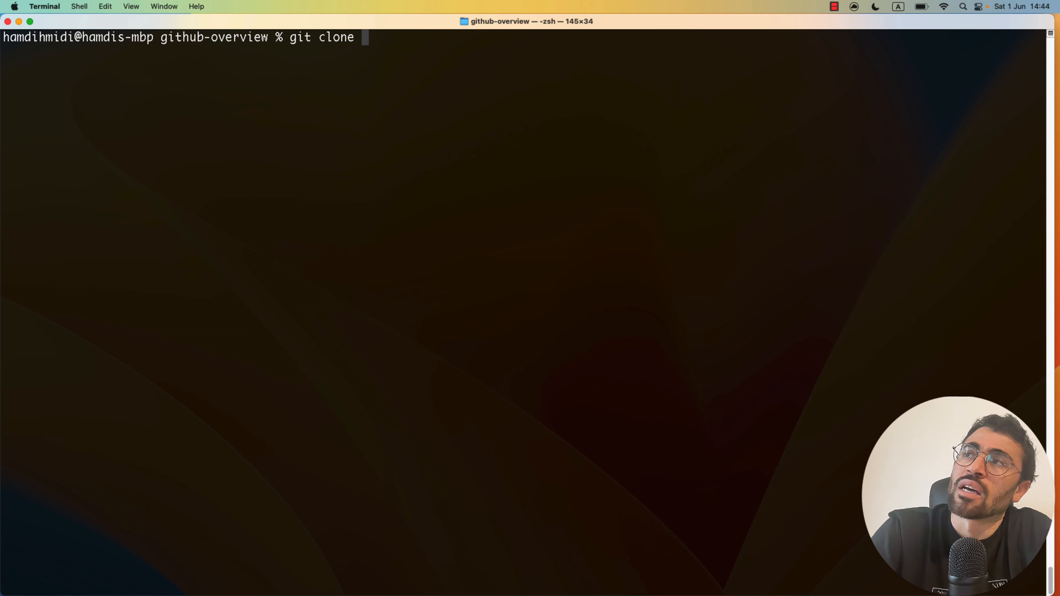
{"action": "key", "text": "super+v"}
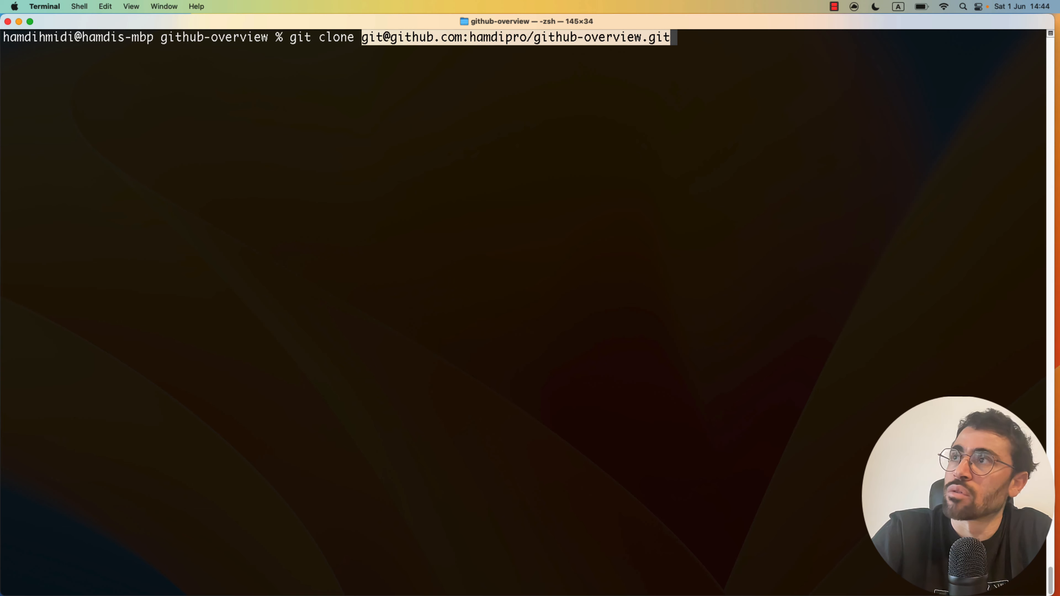
{"action": "key", "text": "Return"}
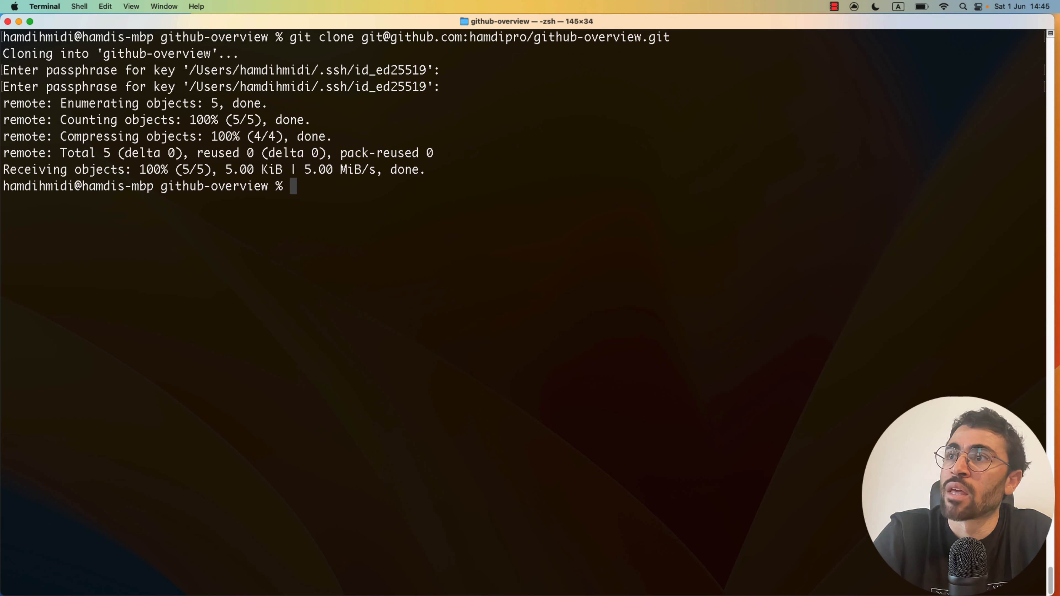
- List the folder, cd into github-overview and clear the screen
{"action": "type", "text": "ls"}
{"action": "key", "text": "Return"}
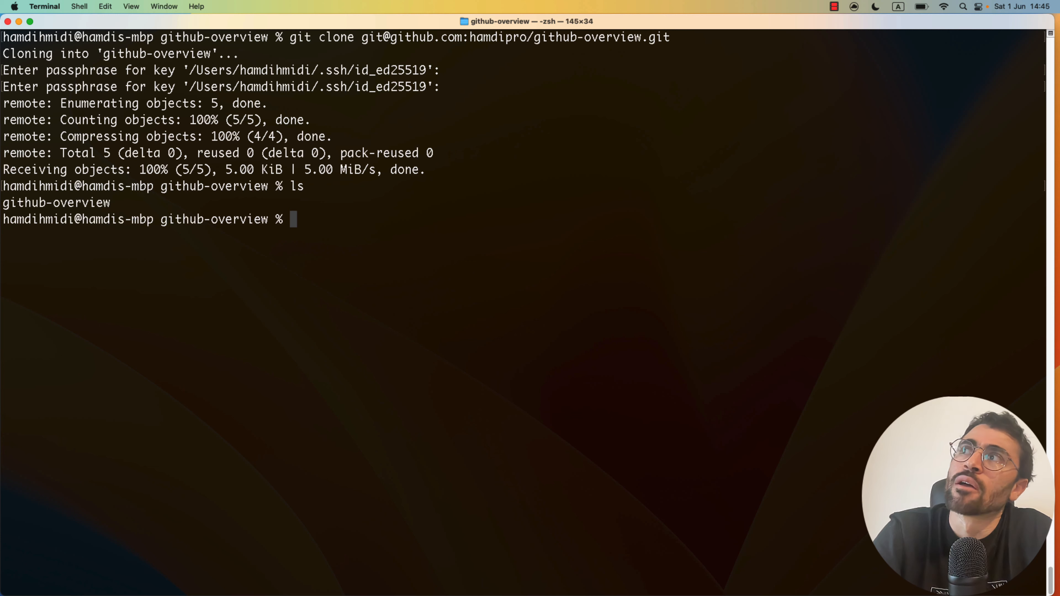
{"action": "type", "text": "git"}
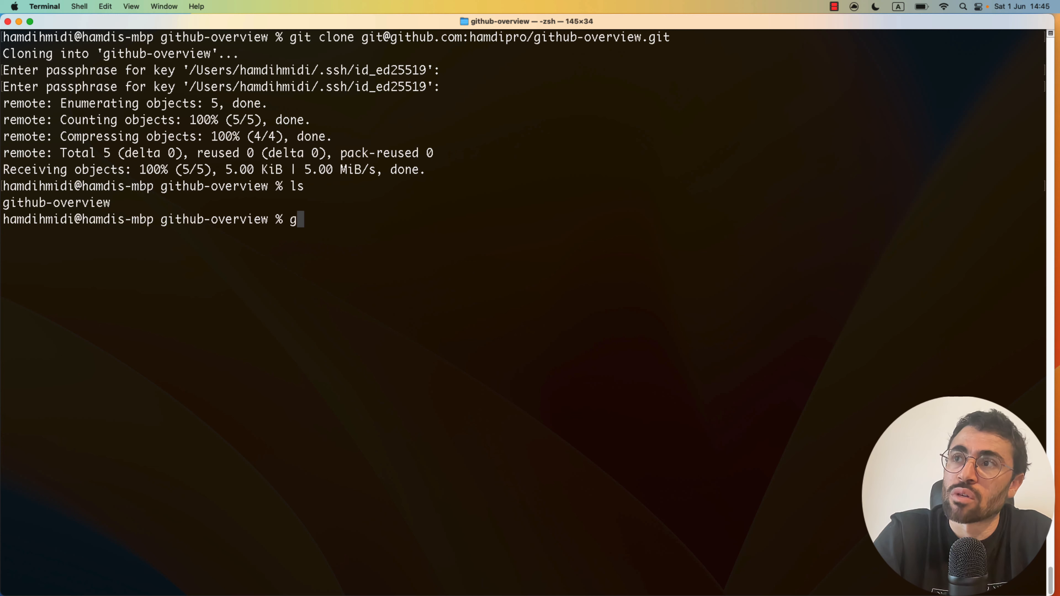
{"action": "key", "text": "BackSpace"}
{"action": "key", "text": "BackSpace"}
{"action": "key", "text": "BackSpace"}
{"action": "type", "text": "cd "}
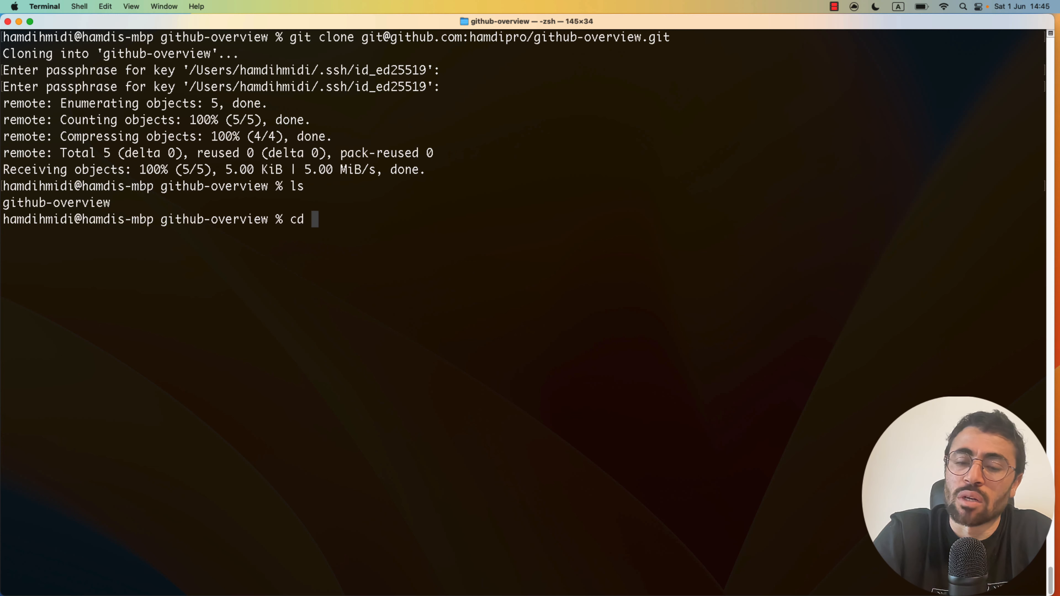
{"action": "type", "text": "gi"}
{"action": "key", "text": "Tab"}
{"action": "key", "text": "Return"}
{"action": "type", "text": "clear"}
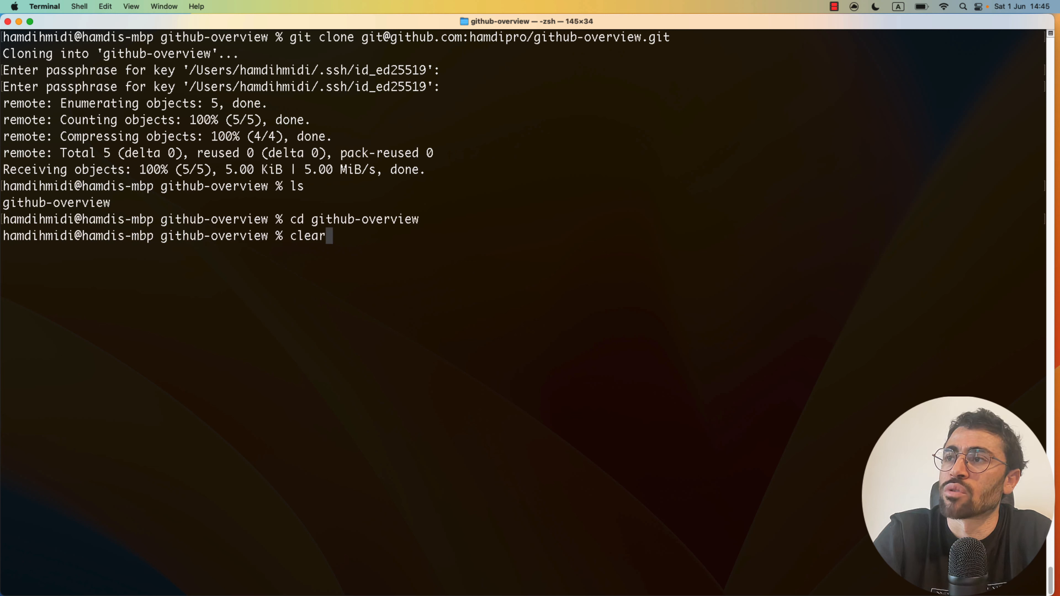
{"action": "key", "text": "Return"}
- List the cloned files with ls and ls -alh, revealing .git and .gitignore
{"action": "type", "text": "ls"}
{"action": "key", "text": "Return"}
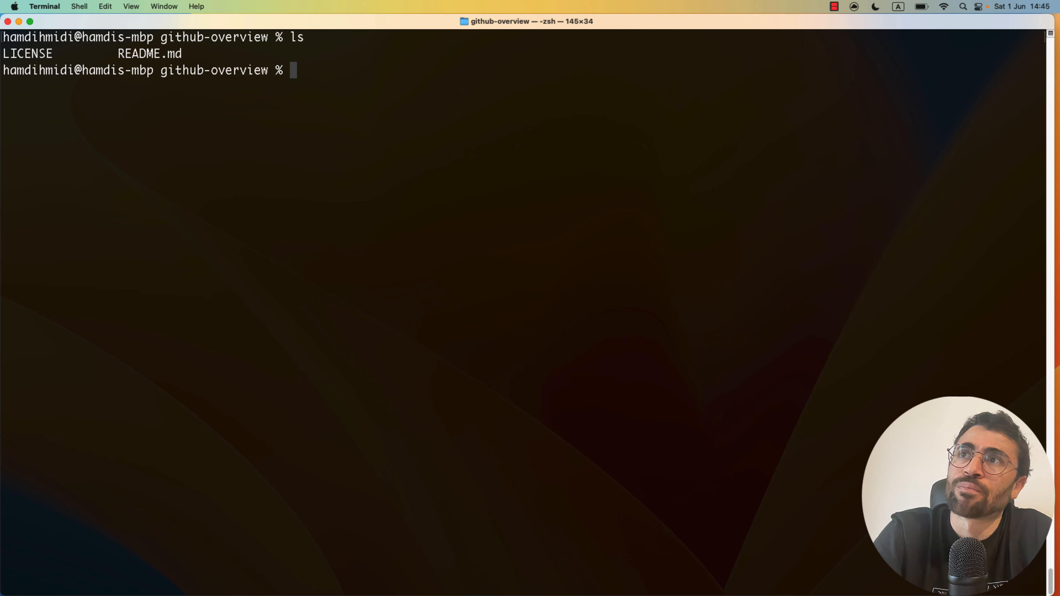
{"action": "type", "text": "ls "}
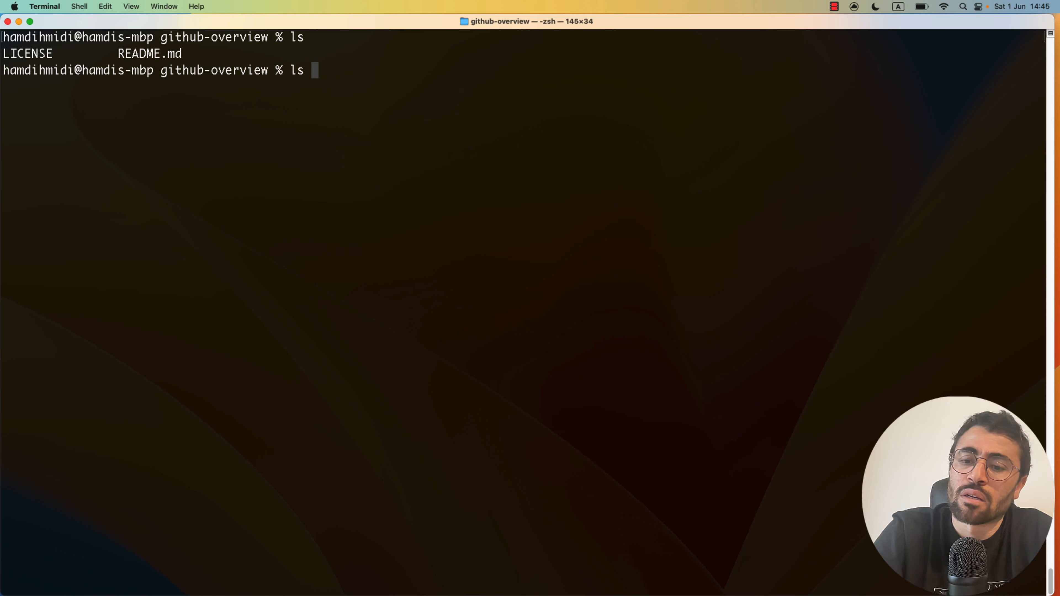
{"action": "type", "text": "-alh"}
{"action": "key", "text": "Return"}
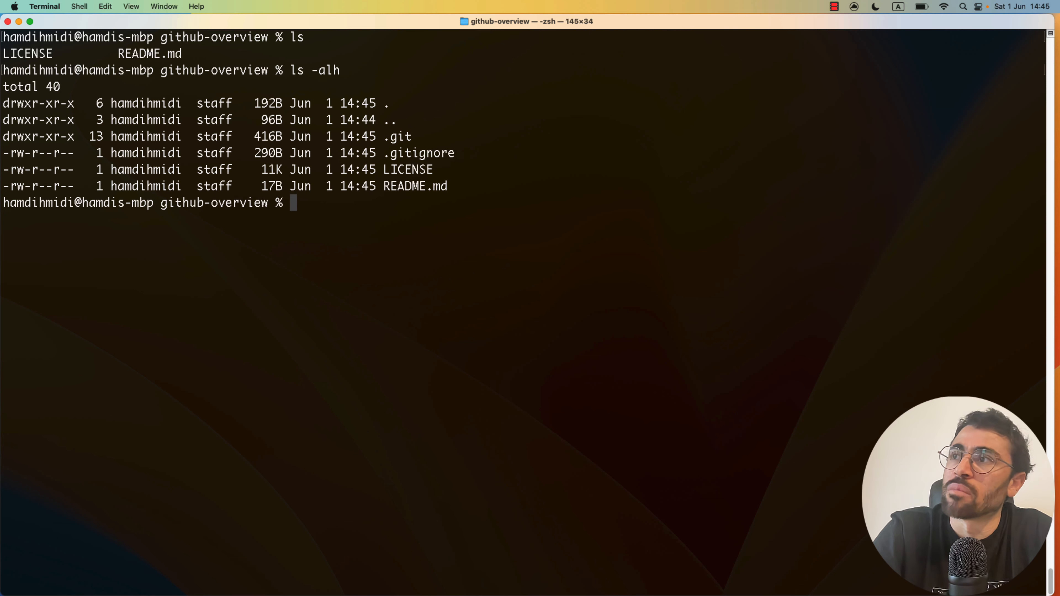
- Run 'git log' to show the single Initial commit on main
{"action": "type", "text": "git "}
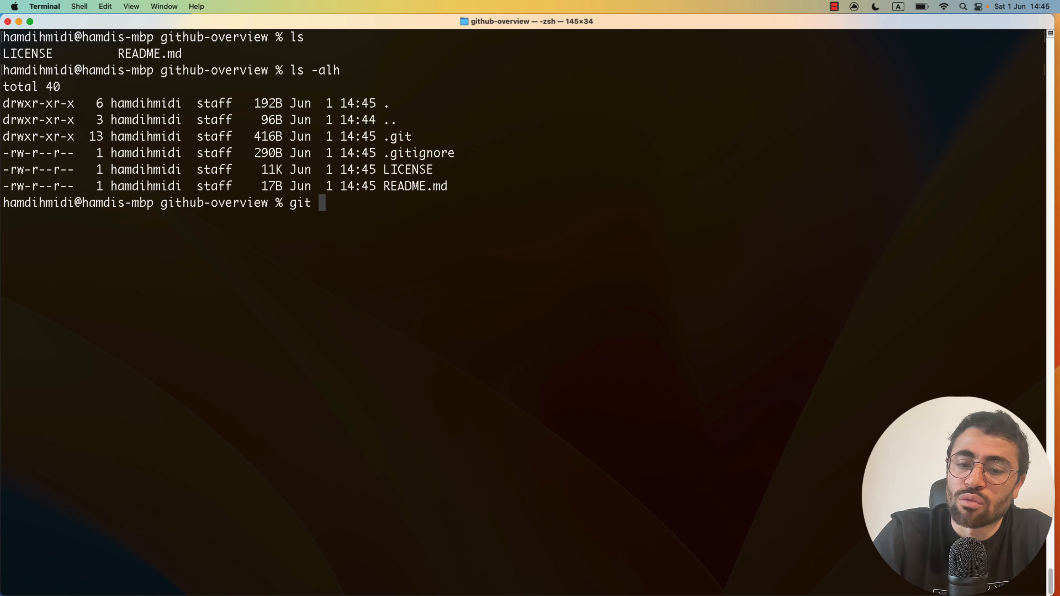
{"action": "type", "text": "log"}
{"action": "key", "text": "Return"}
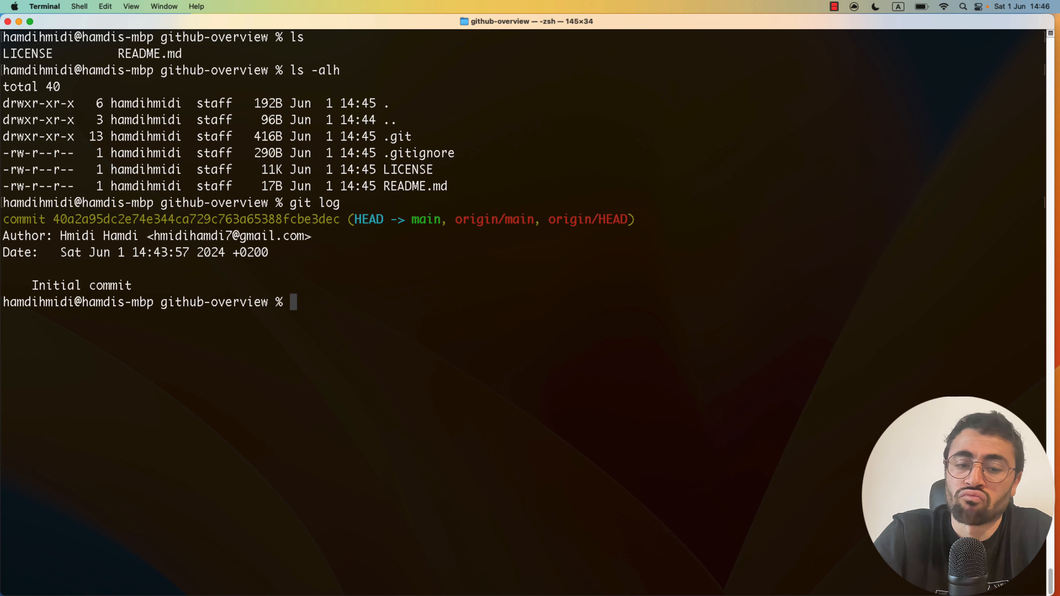
{"action": "type", "text": "nano"}
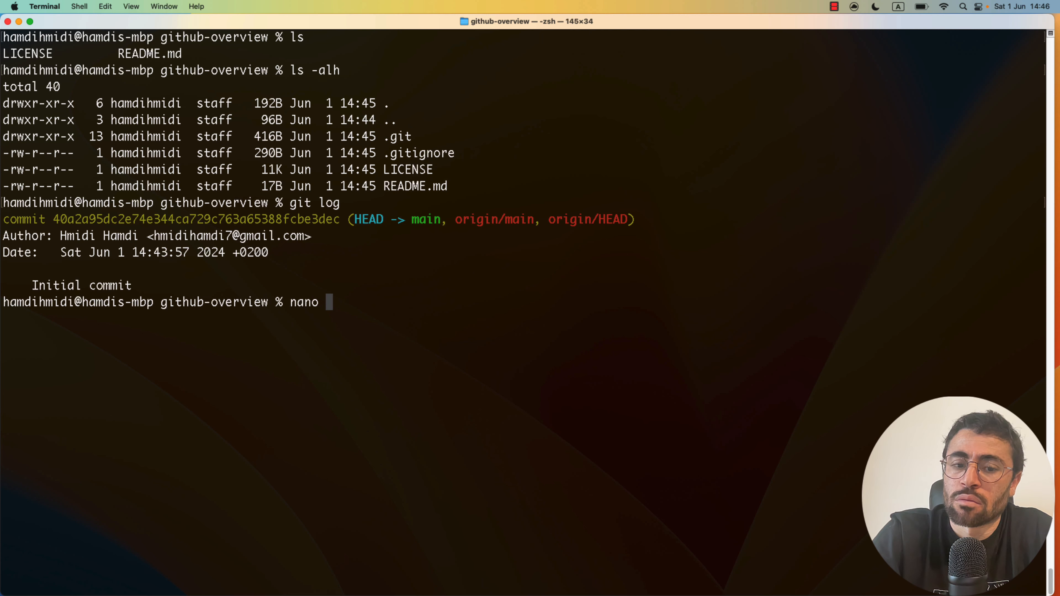
- Create the src folder and an empty src/App.java file inside it
{"action": "key", "text": "BackSpace"}
{"action": "key", "text": "BackSpace"}
{"action": "key", "text": "BackSpace"}
{"action": "key", "text": "BackSpace"}
{"action": "key", "text": "BackSpace"}
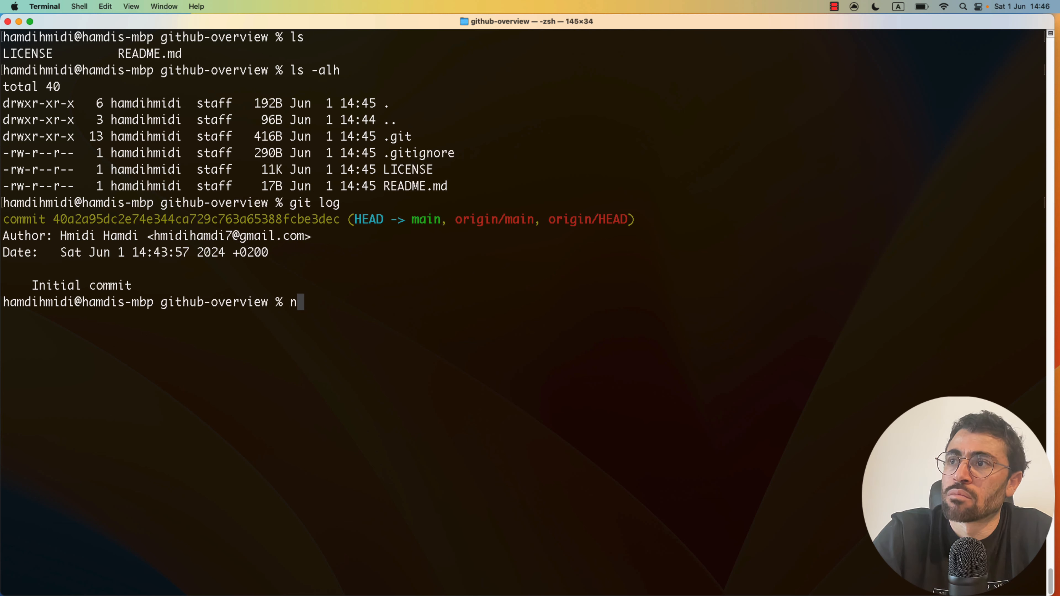
{"action": "type", "text": "mkdir "}
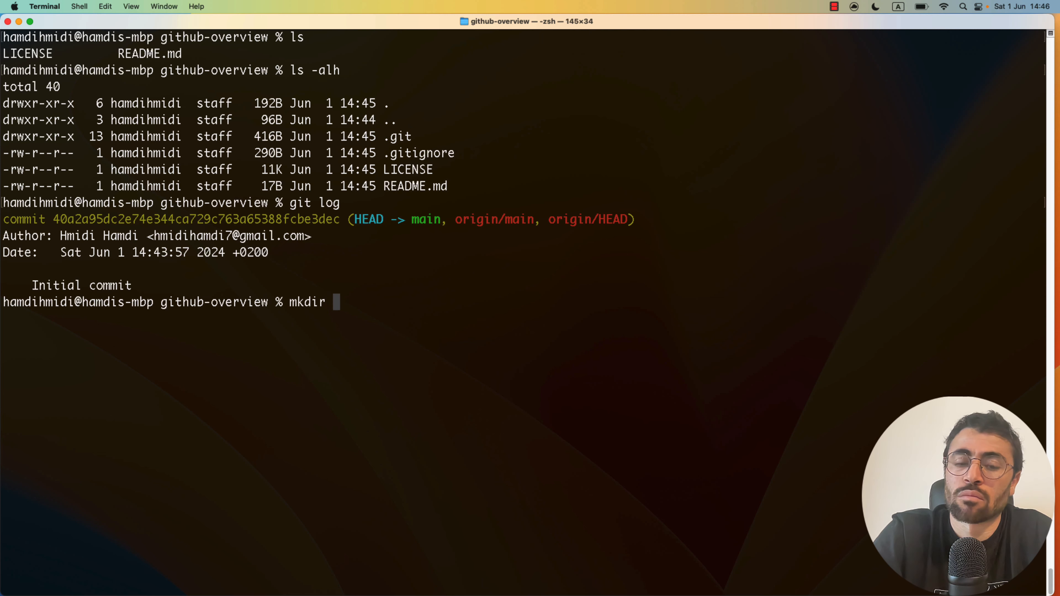
{"action": "type", "text": "src"}
{"action": "key", "text": "Return"}
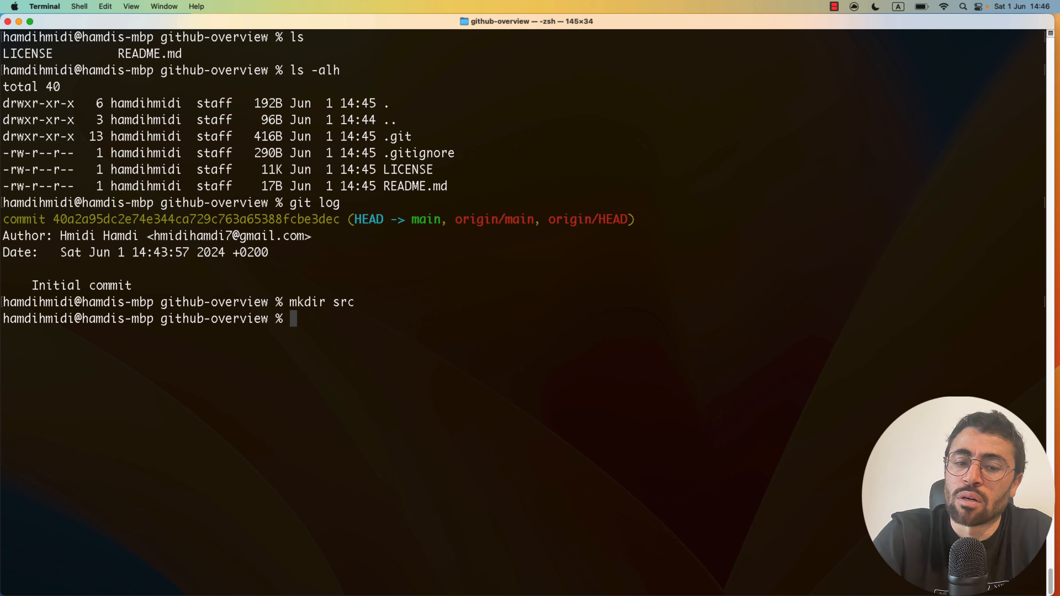
{"action": "type", "text": "touch "}
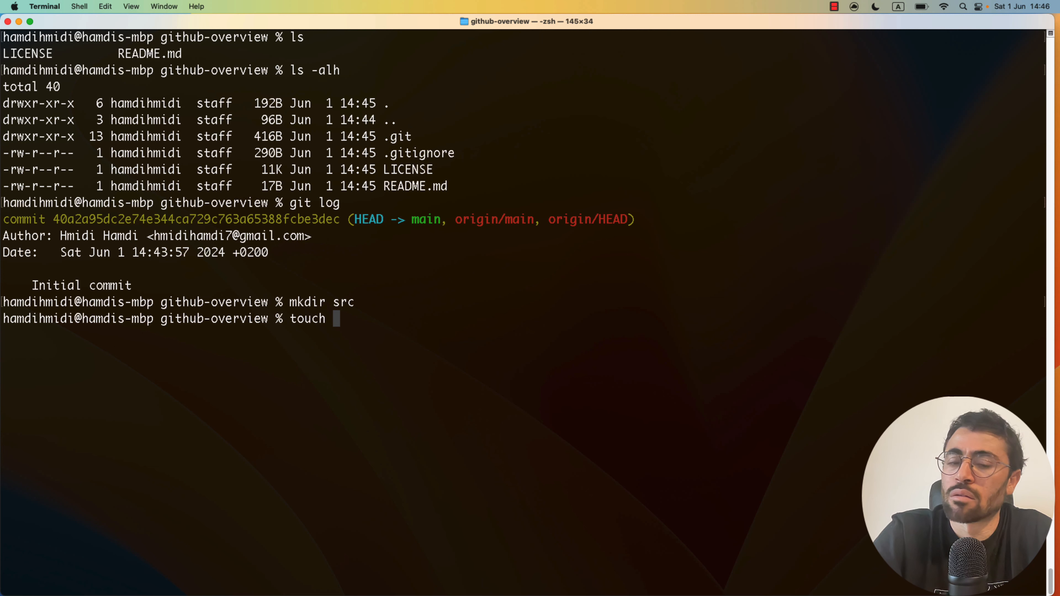
{"action": "type", "text": "sr"}
{"action": "key", "text": "Tab"}
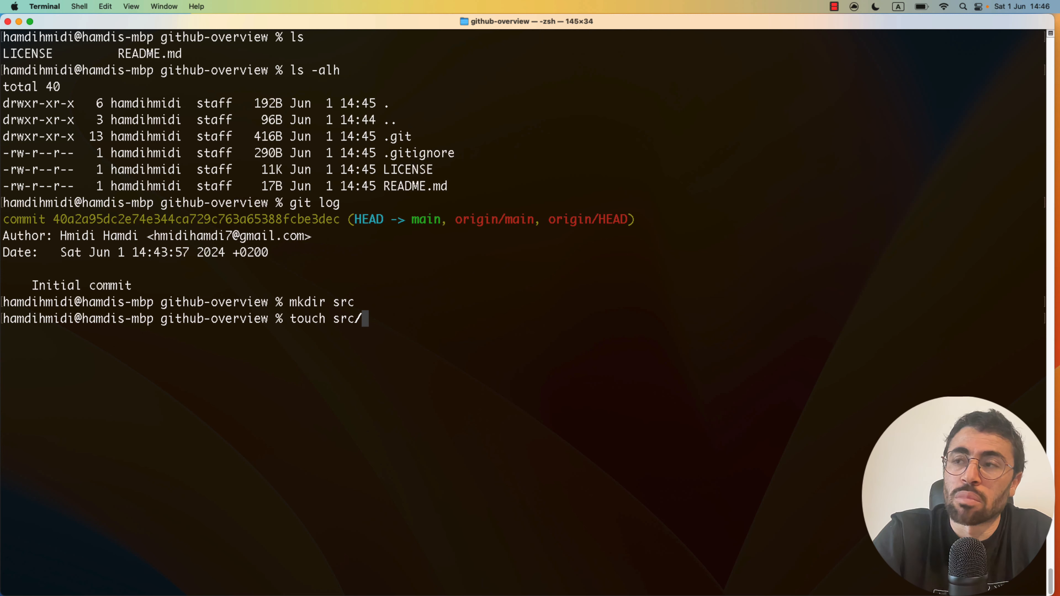
{"action": "type", "text": "App.j"}
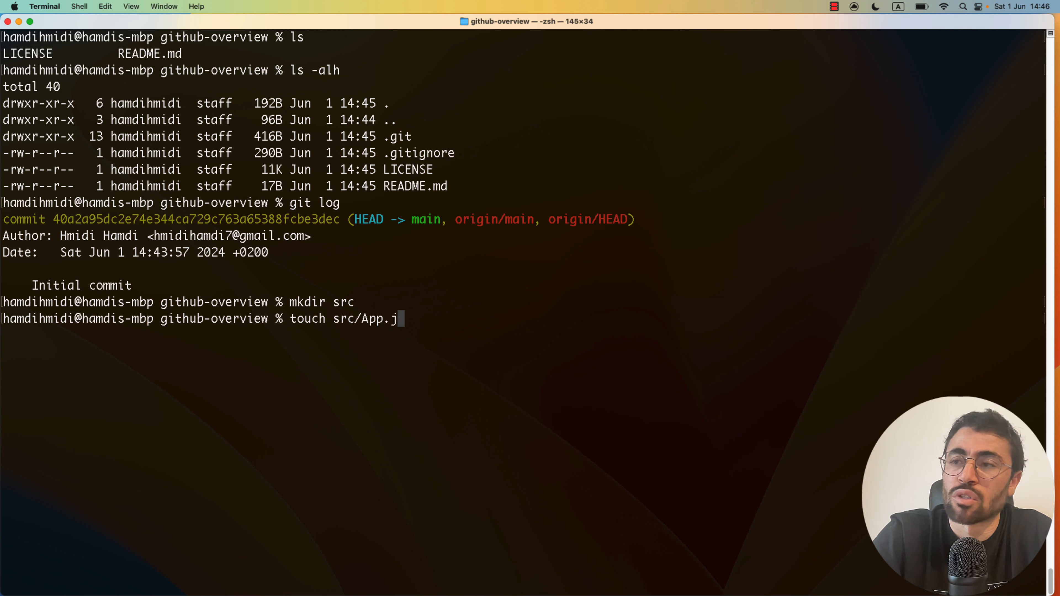
{"action": "type", "text": "ava"}
{"action": "key", "text": "Return"}
- Stage all new files and commit them with the message 'adding source java file'
{"action": "type", "text": "git add ."}
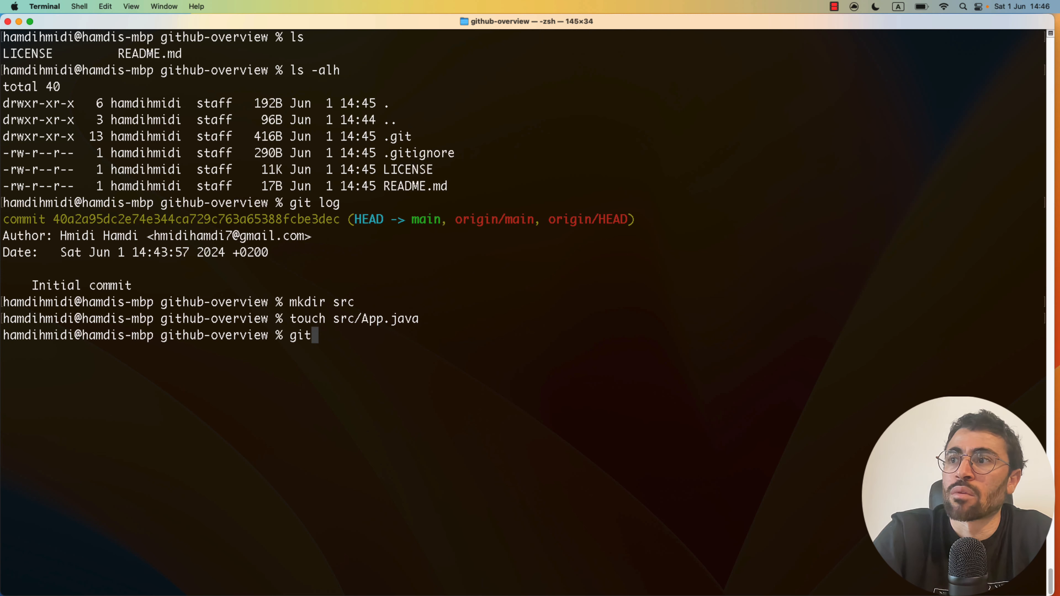
{"action": "key", "text": "Return"}
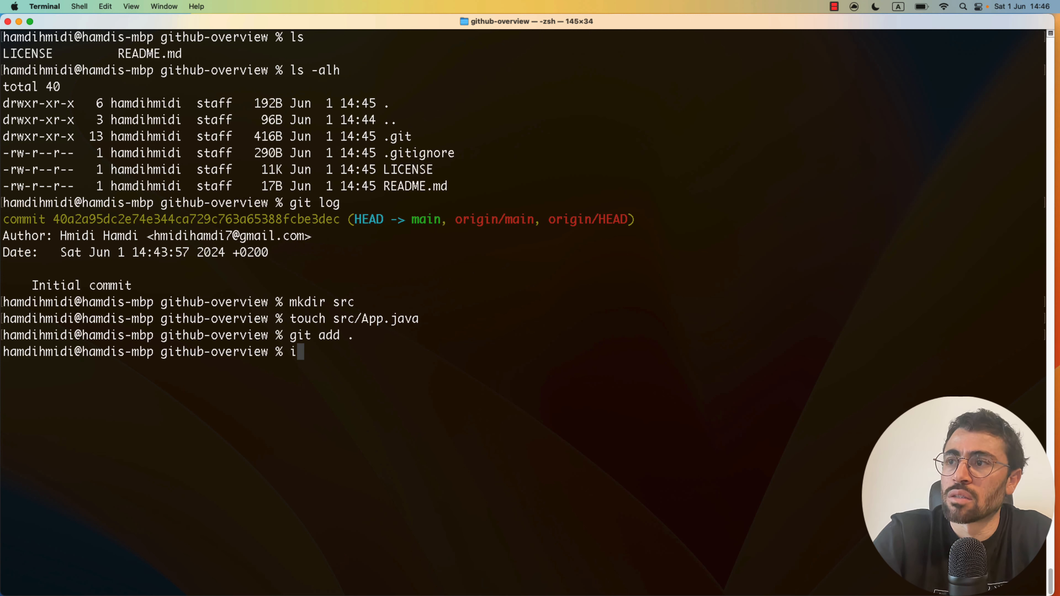
{"action": "type", "text": "git commit "}
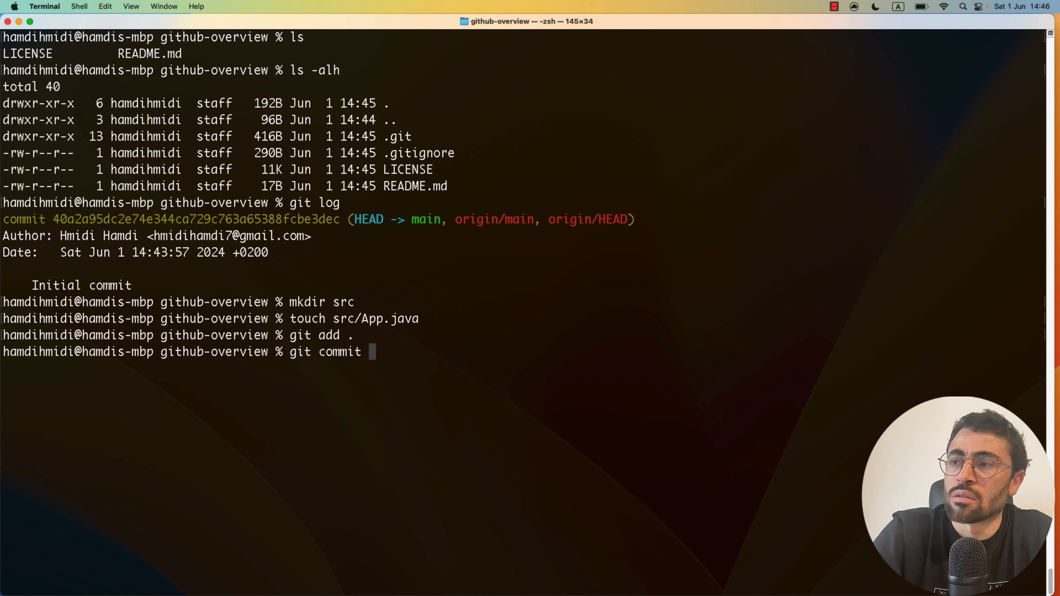
{"action": "type", "text": "-m \"a\""}
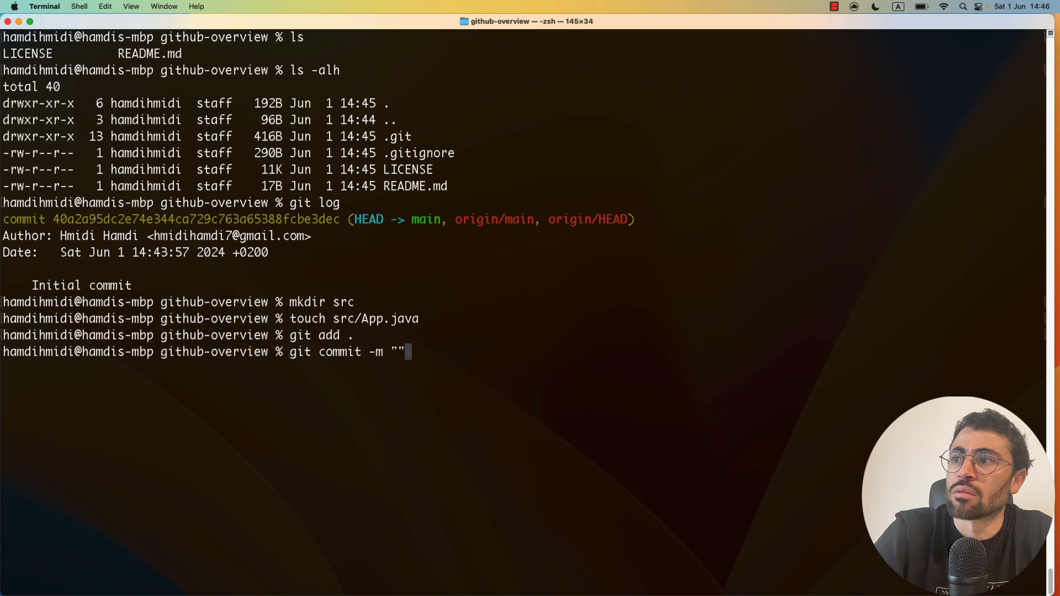
{"action": "key", "text": "Left"}
{"action": "type", "text": "adding sour"}
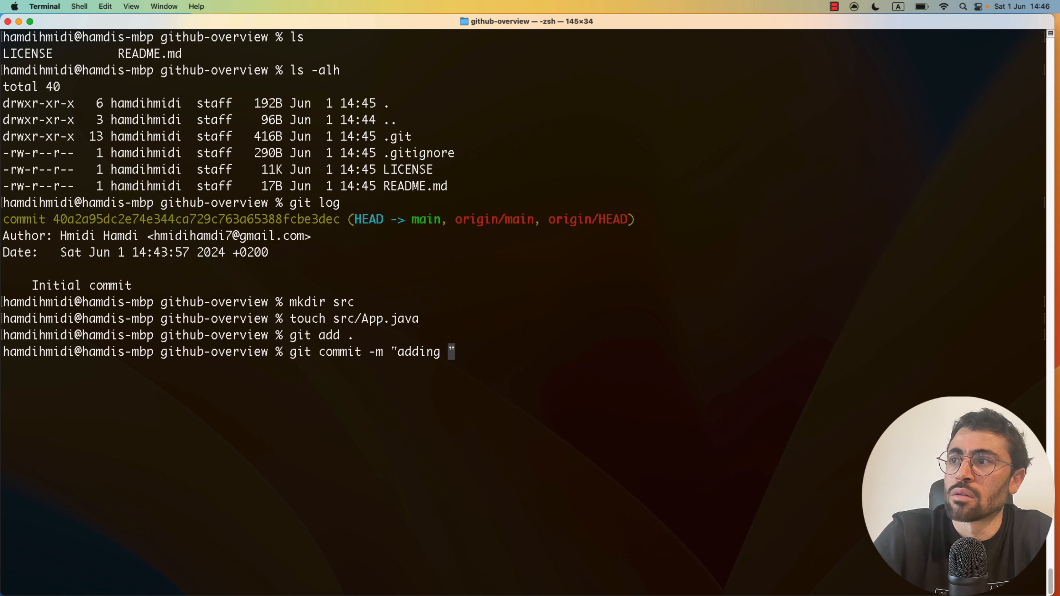
{"action": "type", "text": "ce jav"}
{"action": "type", "text": "a "}
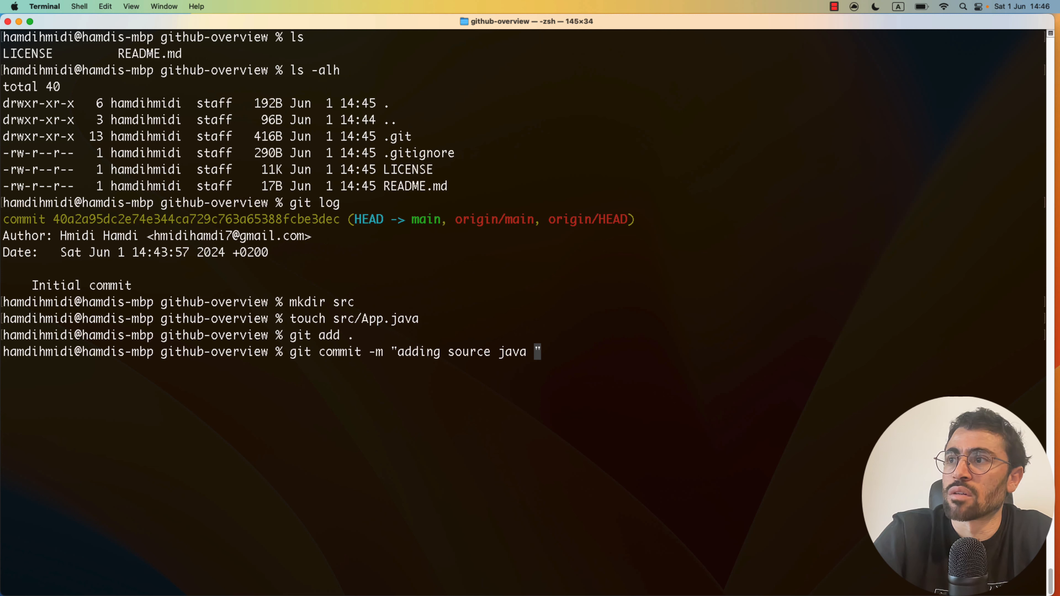
{"action": "type", "text": "file"}
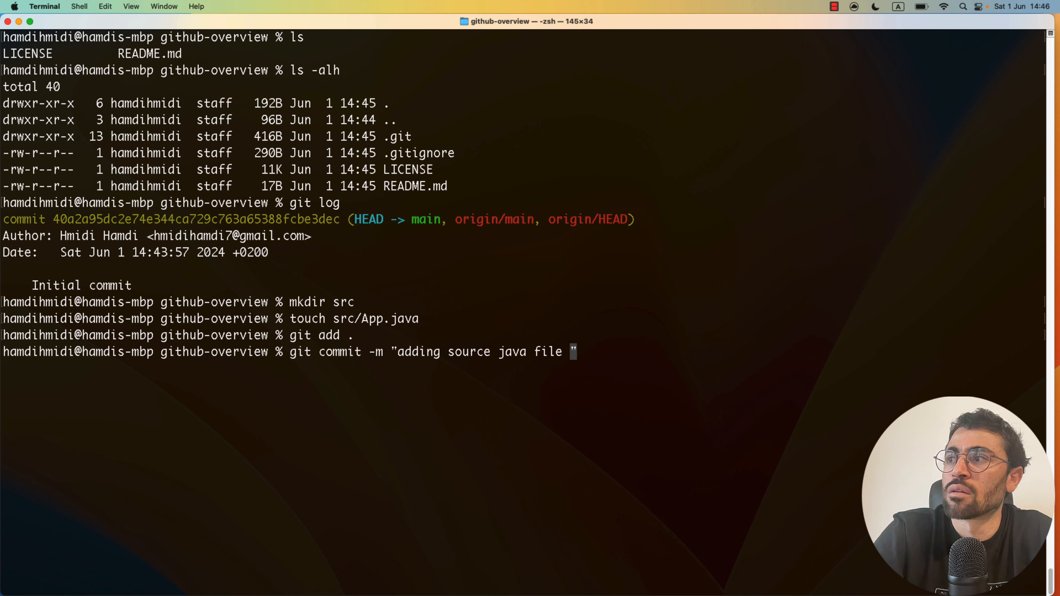
{"action": "key", "text": "BackSpace"}
{"action": "key", "text": "Return"}
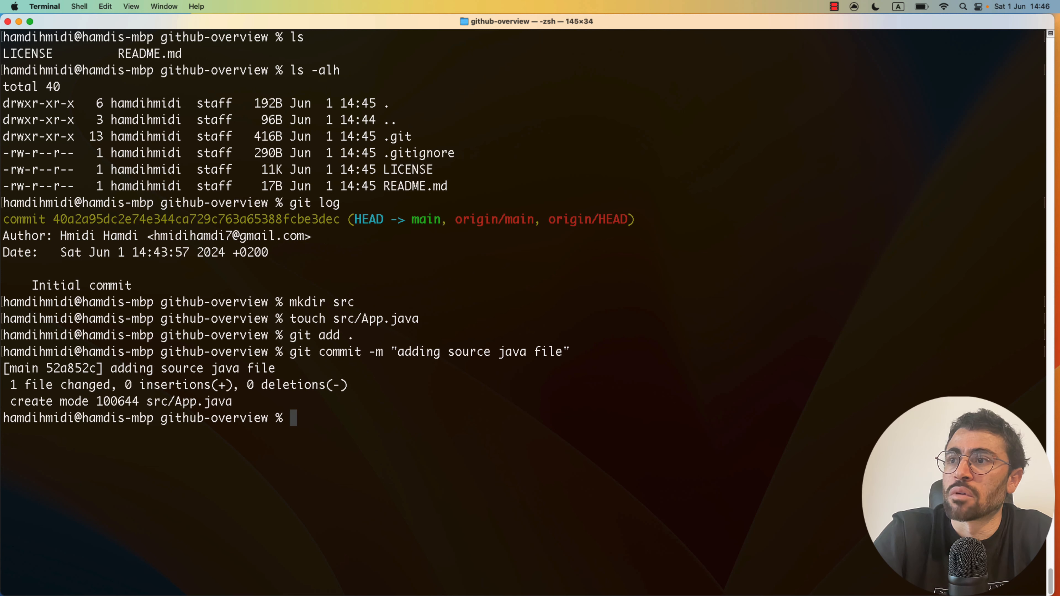
- List the two commits one per line with git log --oneline
{"action": "type", "text": "git log "}
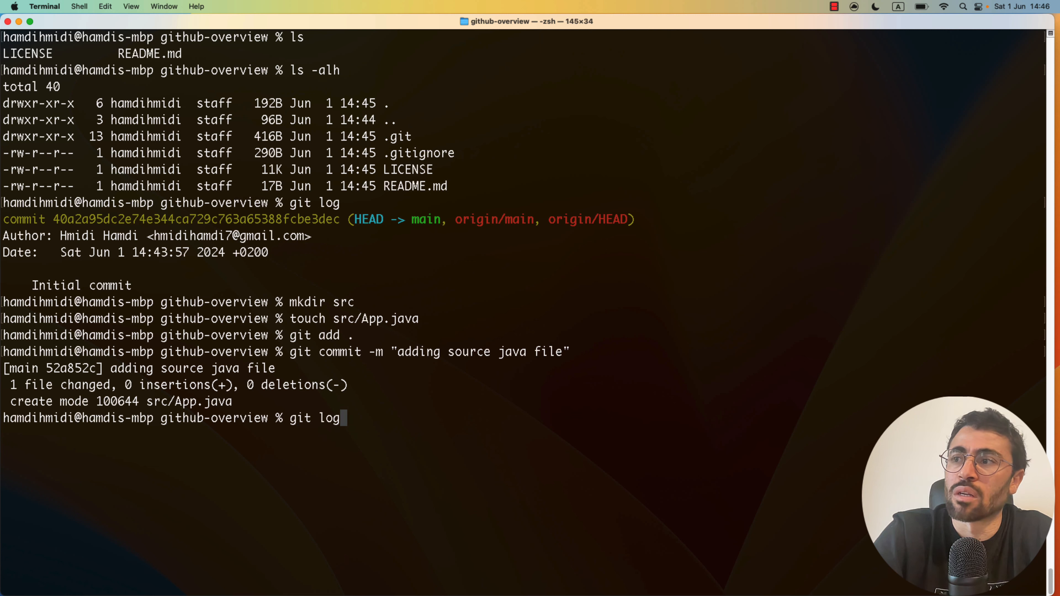
{"action": "type", "text": "--online"}
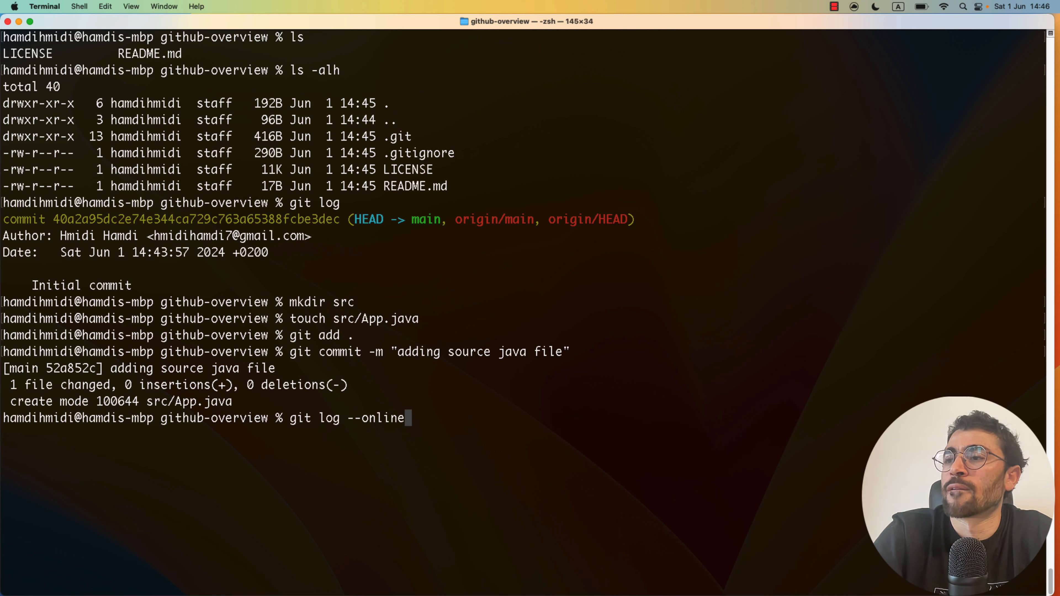
{"action": "key", "text": "Return"}
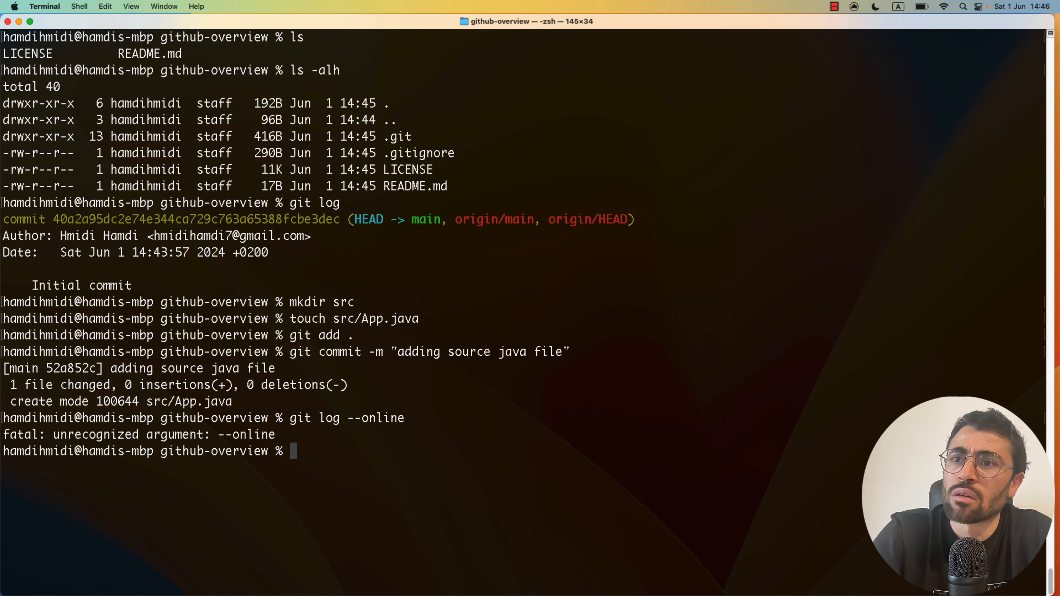
{"action": "key", "text": "Up"}
{"action": "key", "text": "Left"}
{"action": "key", "text": "Left"}
{"action": "key", "text": "Left"}
{"action": "key", "text": "Left"}
{"action": "type", "text": "e"}
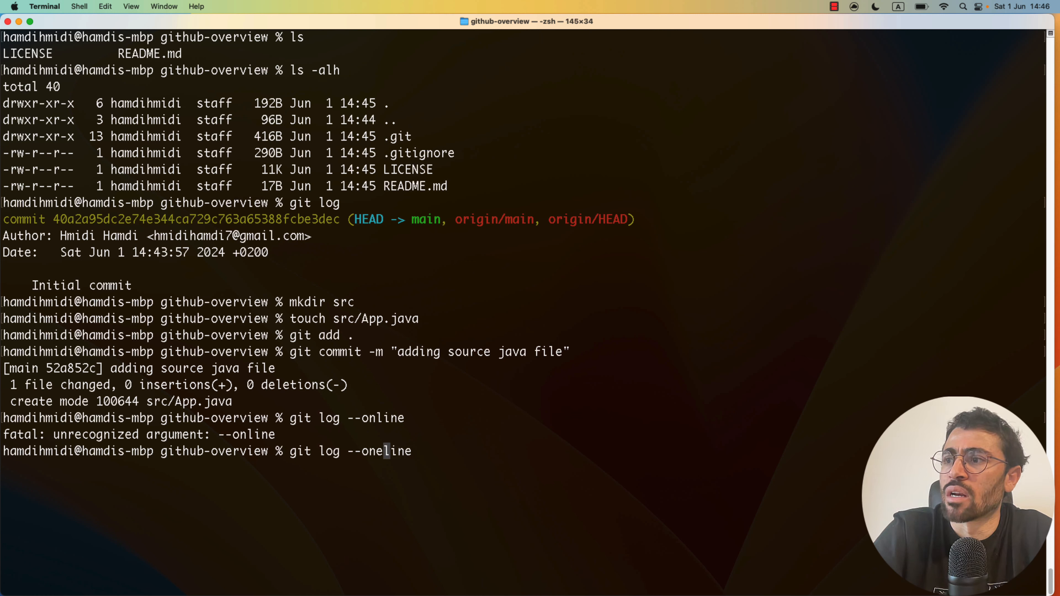
{"action": "key", "text": "Return"}
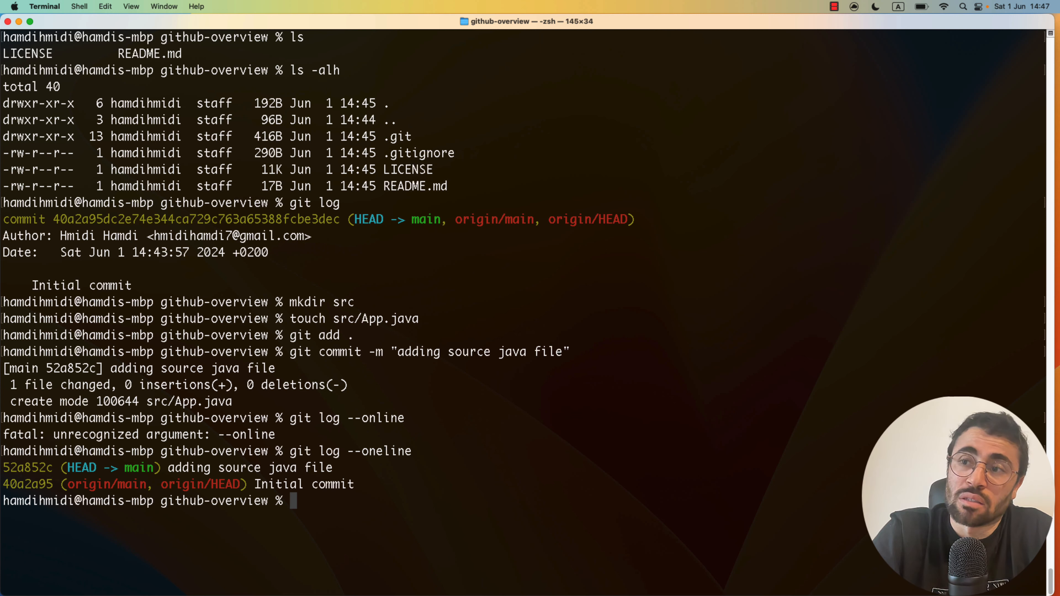
{"action": "type", "text": "git p"}
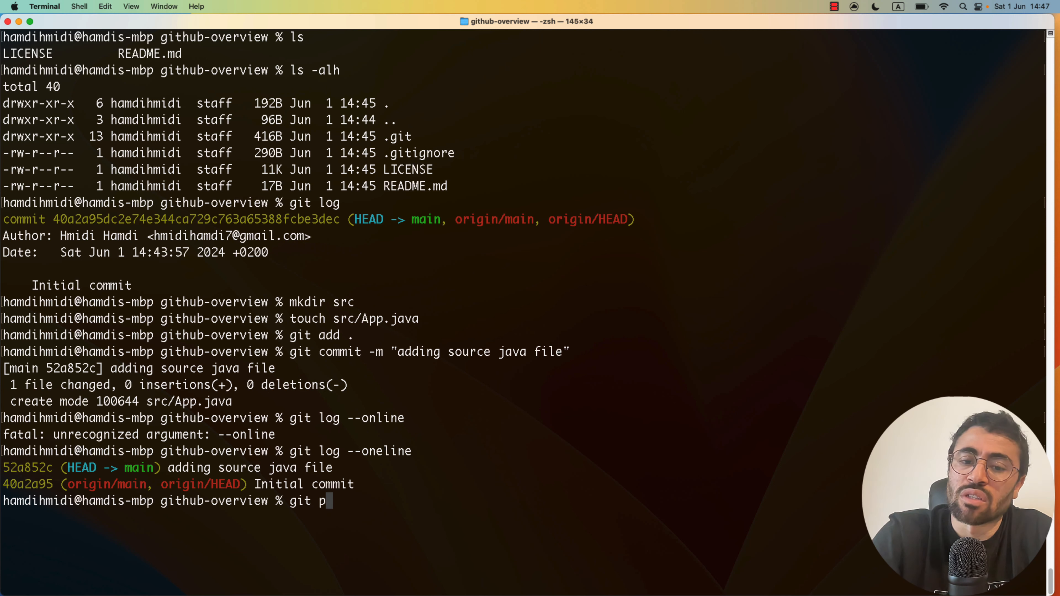
{"action": "type", "text": "ush origin "}
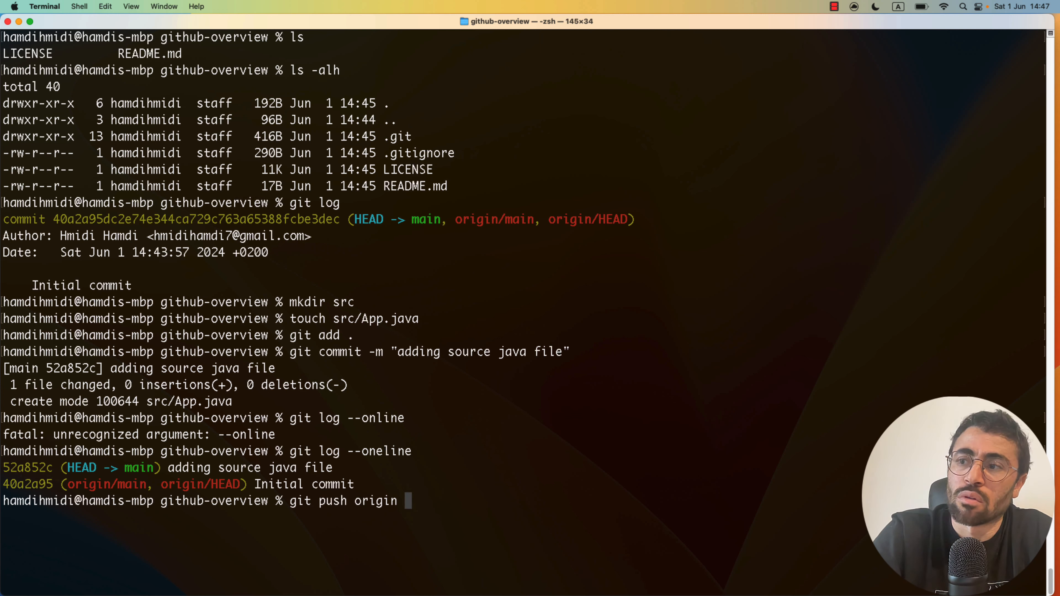
{"action": "type", "text": "main"}
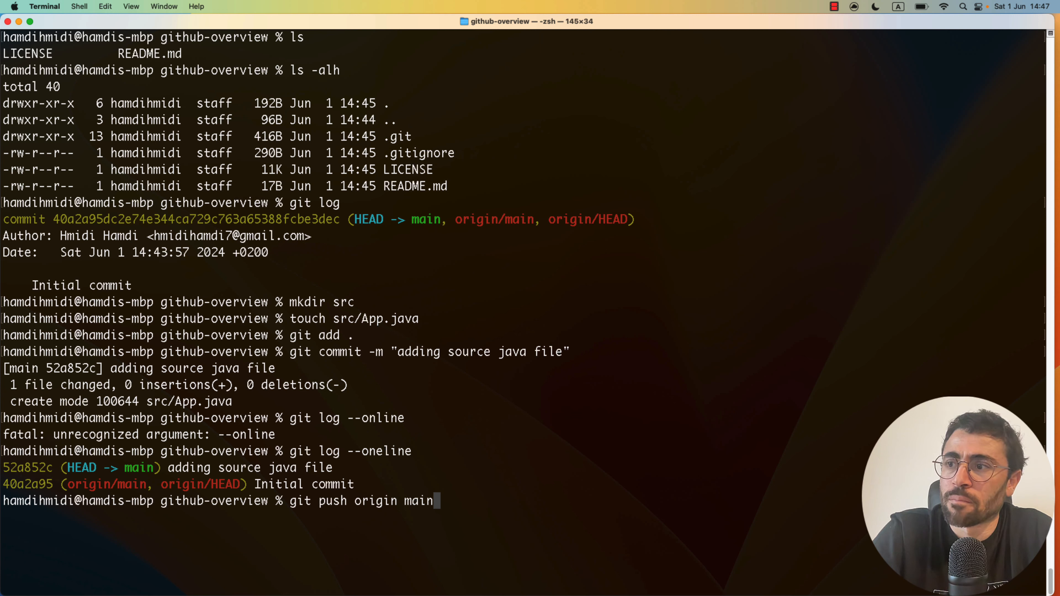
- Push main to origin with the SSH key passphrase, moving GitHub's main to 52a852c
{"action": "key", "text": "Return"}
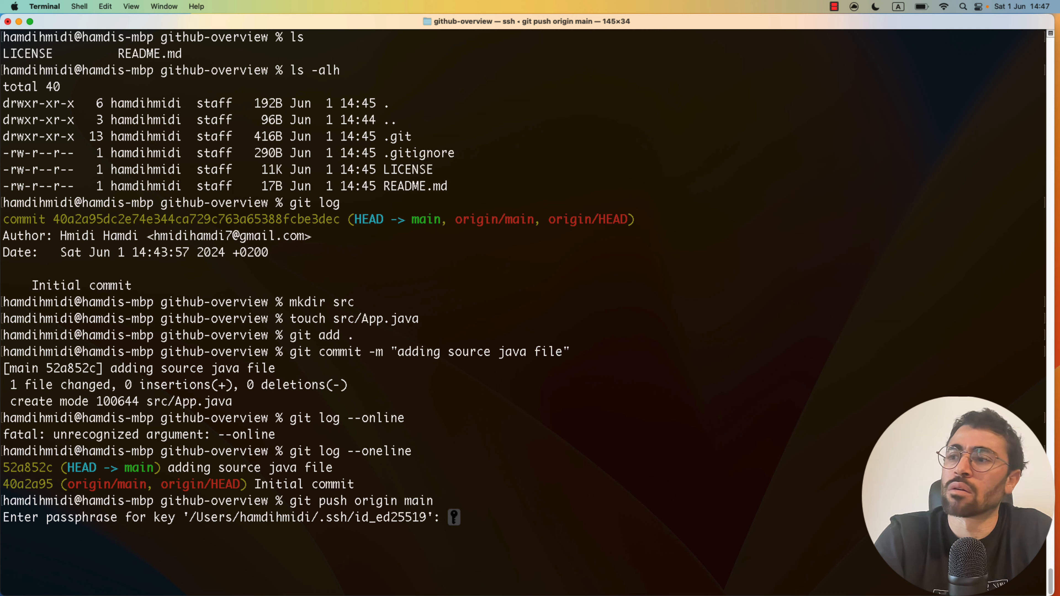
{"action": "key", "text": "Return"}
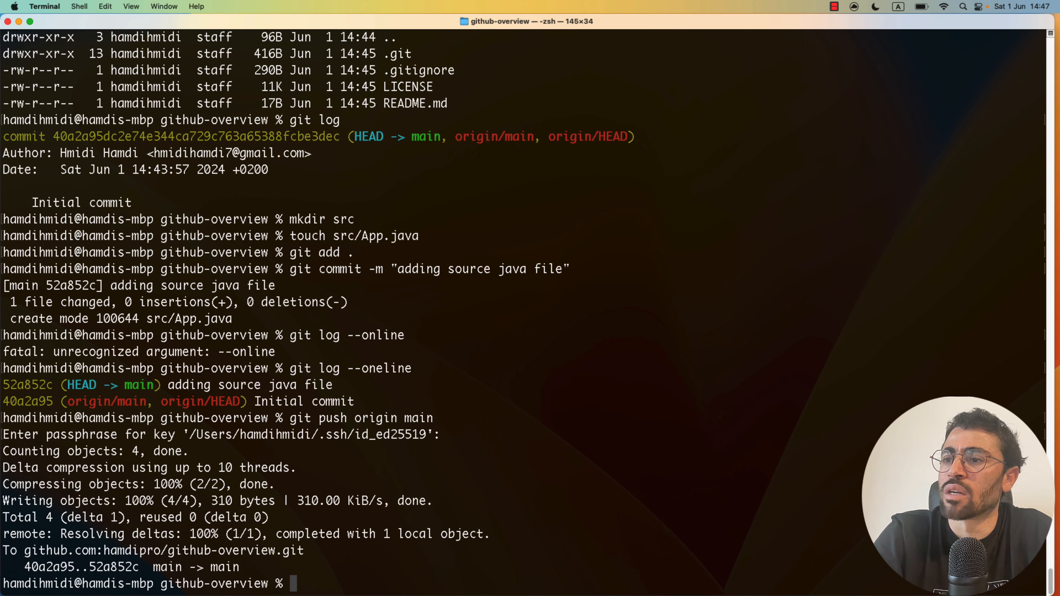
{"action": "key", "text": "ctrl+Up"}
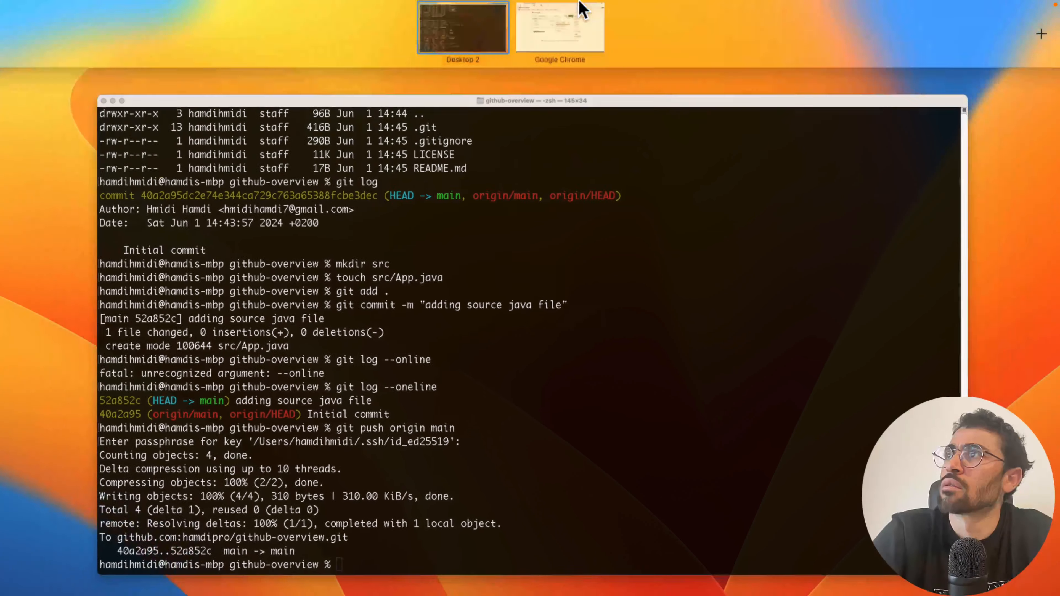
- Reload the github-overview page in Chrome and list its commits, 'adding source java file' and 'Initial commit'
{"action": "left_click", "coordinate": [580, 17]}
{"action": "left_click", "coordinate": [390, 37]}
{"action": "key", "text": "Return"}
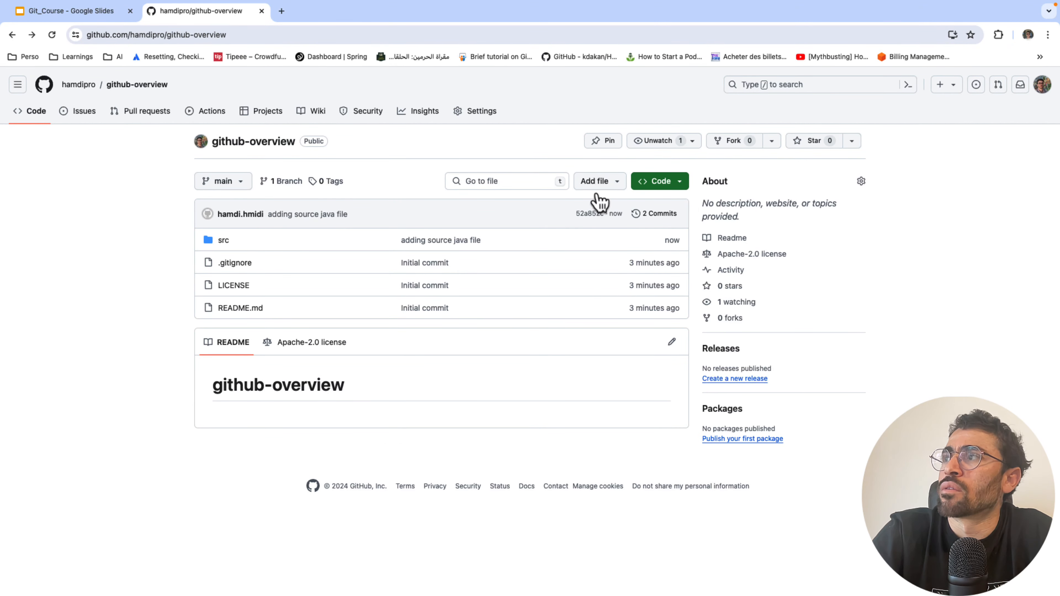
{"action": "left_click", "coordinate": [655, 222]}
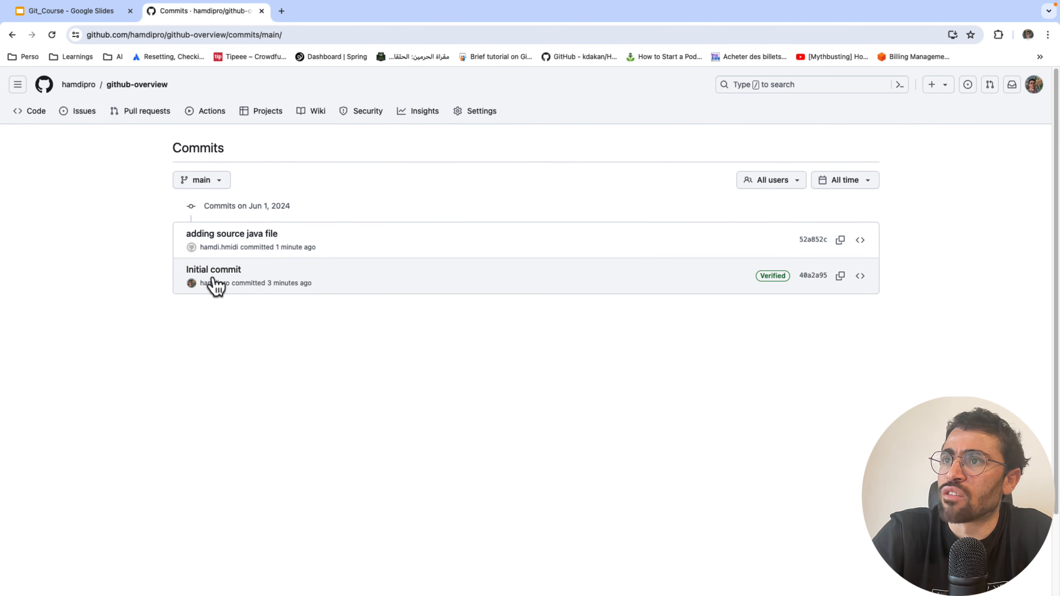